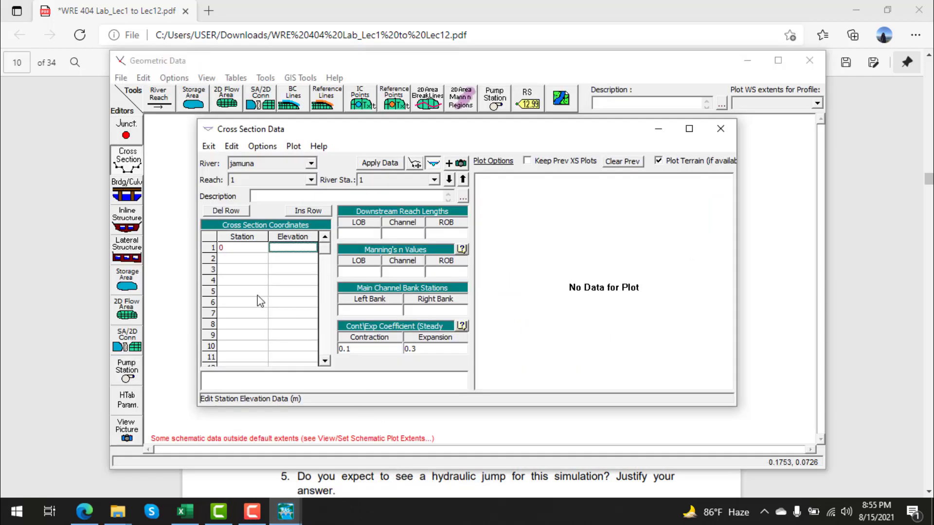
Enter the station 1 cross-section coordinates as station/elevation pairs 0/5, 0/0, 100/0 and 100/5.
click(229, 259)
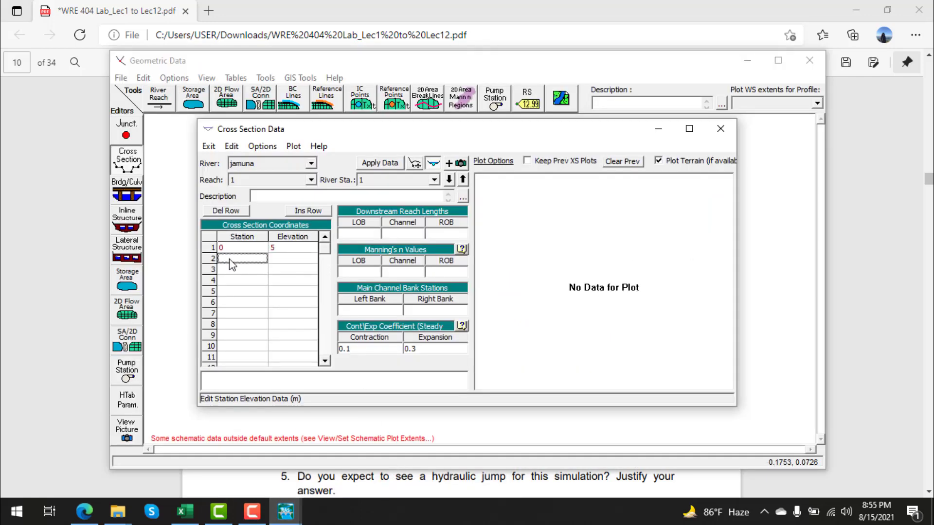
click(286, 261)
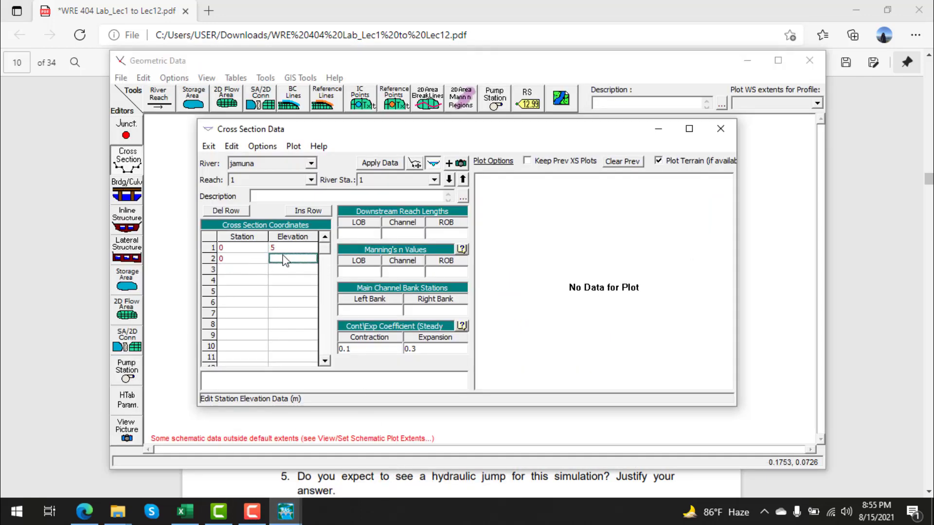
click(230, 269)
text(0)
text(100)
click(286, 275)
text(0)
click(228, 281)
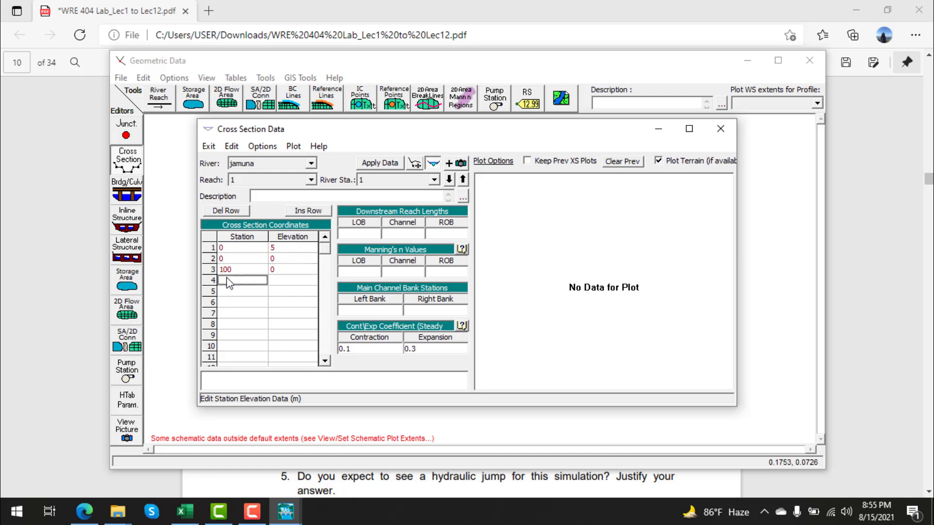
text(100)
click(284, 281)
text(5)
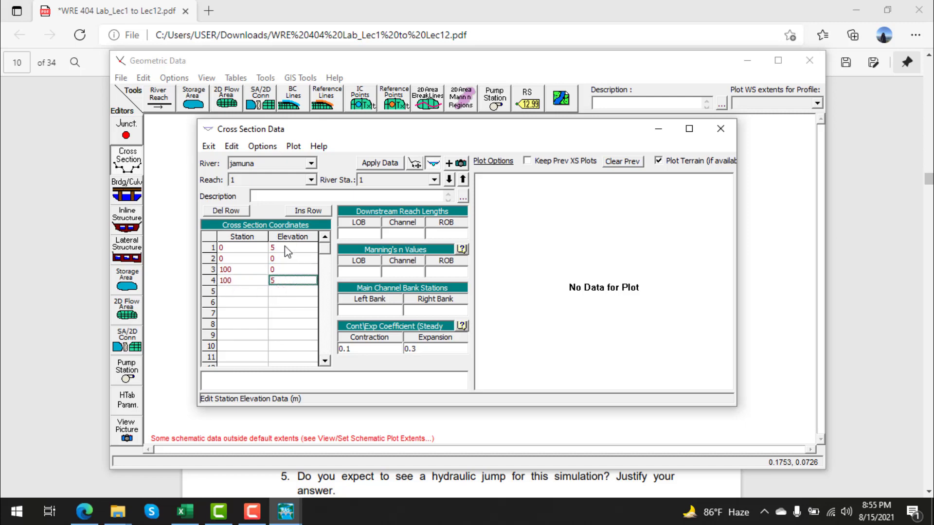
Consult the station table in Excel and sketch a slanted river line with end marks, labelled 1 at its upper end, in the lab PDF's margin.
click(189, 511)
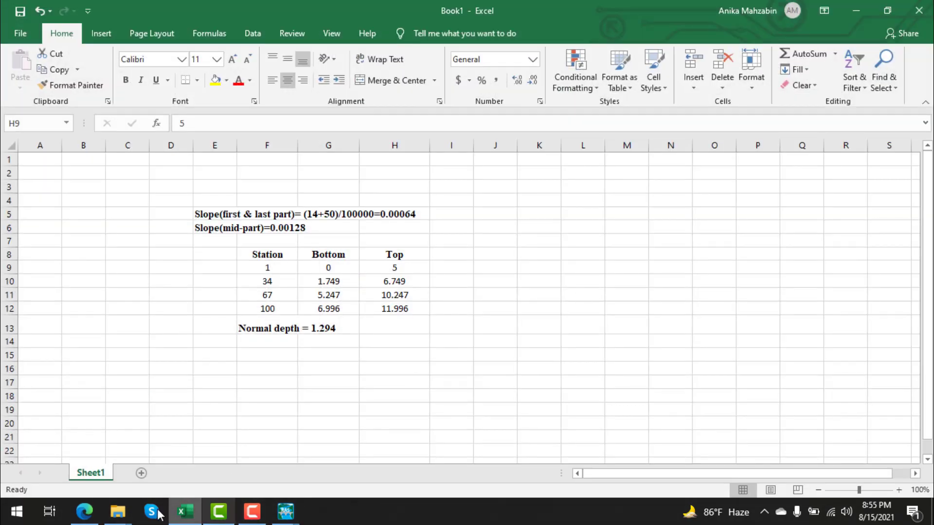
click(85, 511)
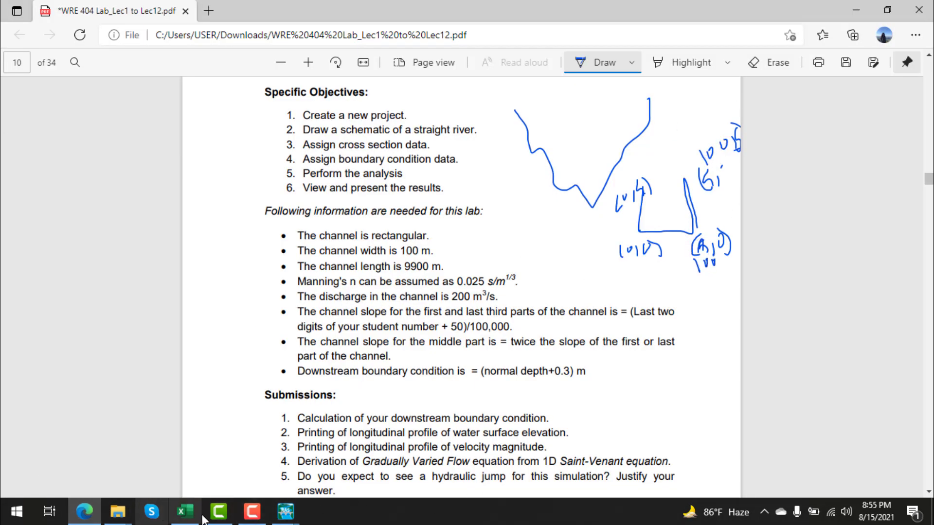
click(185, 520)
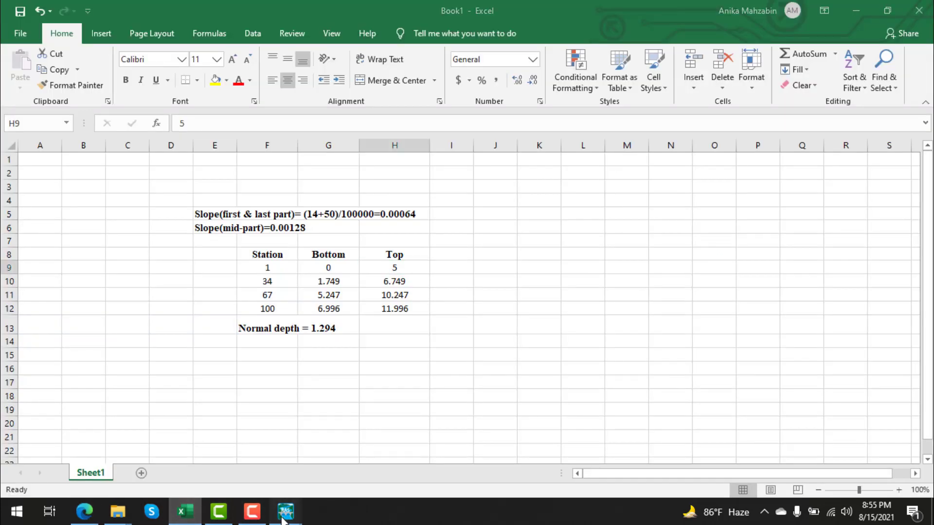
mouse_move(285, 513)
click(452, 450)
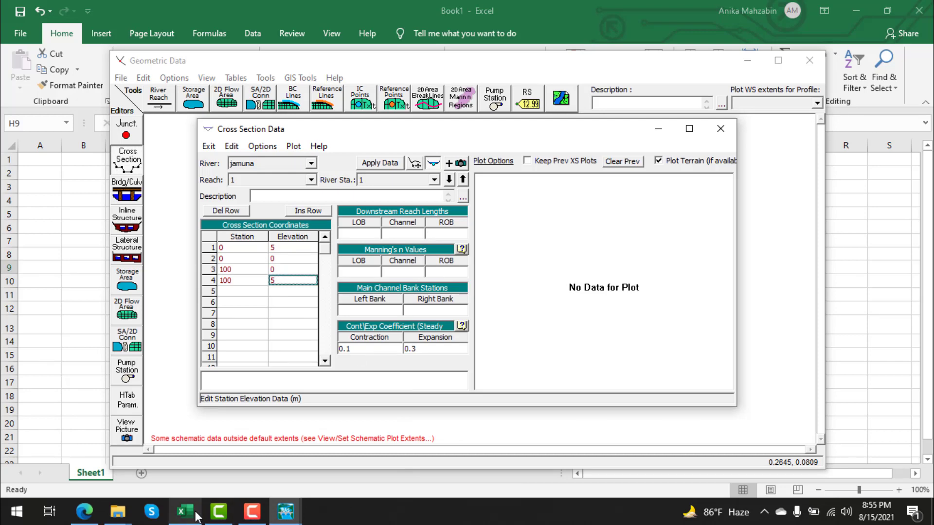
click(84, 512)
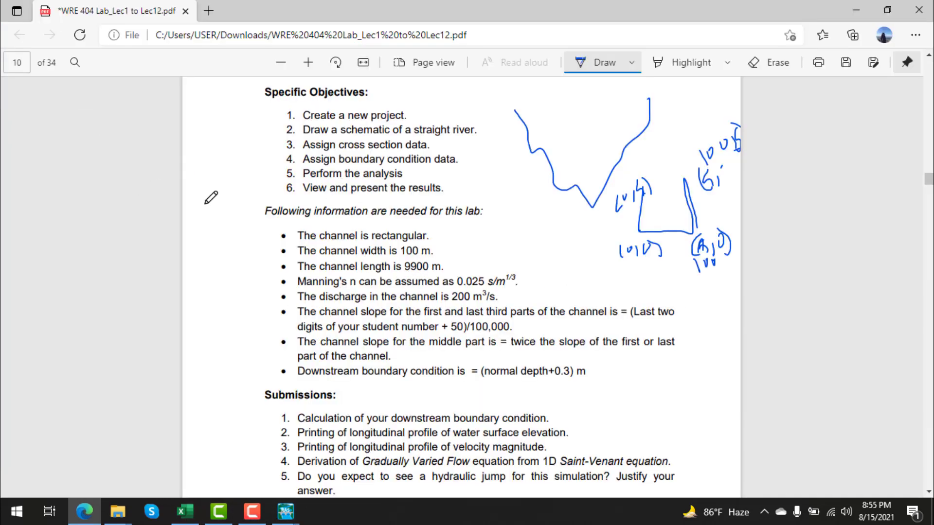
mouse_move(205, 205)
mouse_down()
mouse_move(249, 327)
mouse_move(251, 368)
mouse_up()
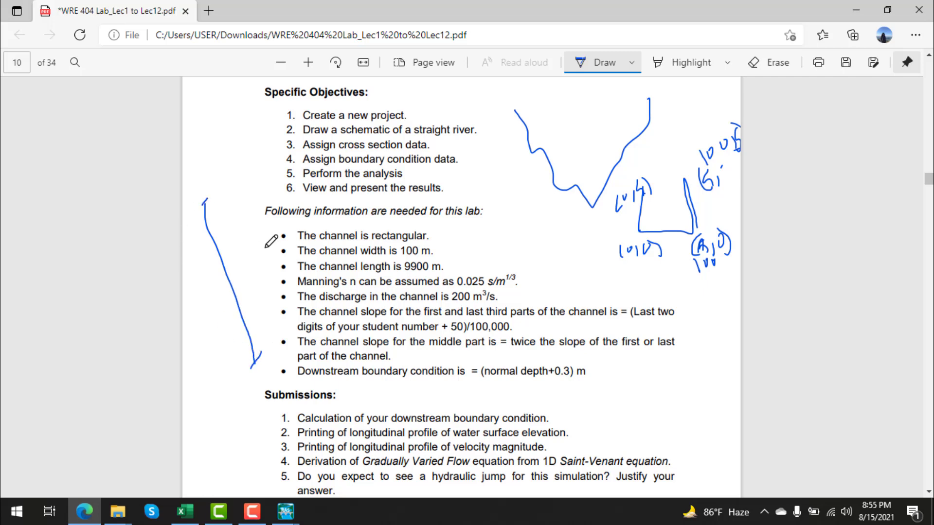
mouse_move(207, 198)
mouse_down()
mouse_move(202, 205)
mouse_move(208, 193)
mouse_up()
Check the stations in Excel and label the remaining points on the PDF river sketch 34, 67 and 100 going downward.
click(191, 515)
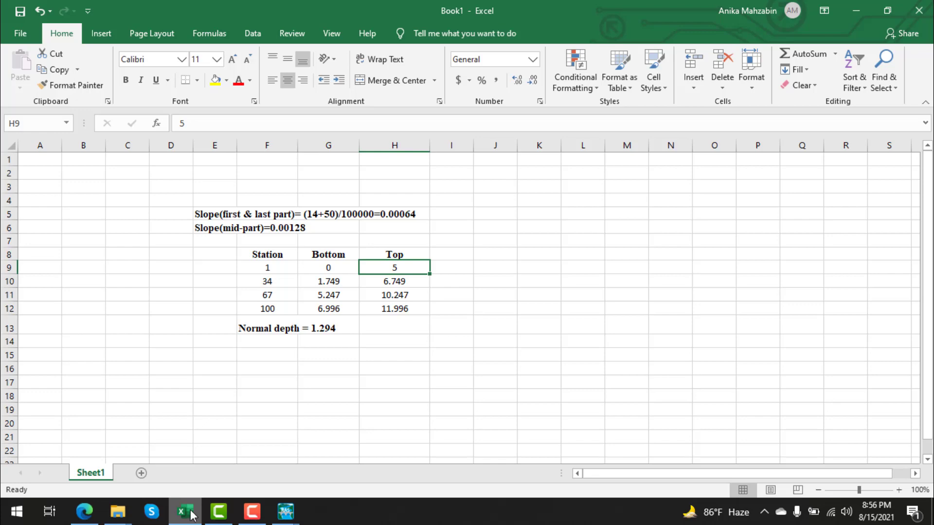
click(191, 514)
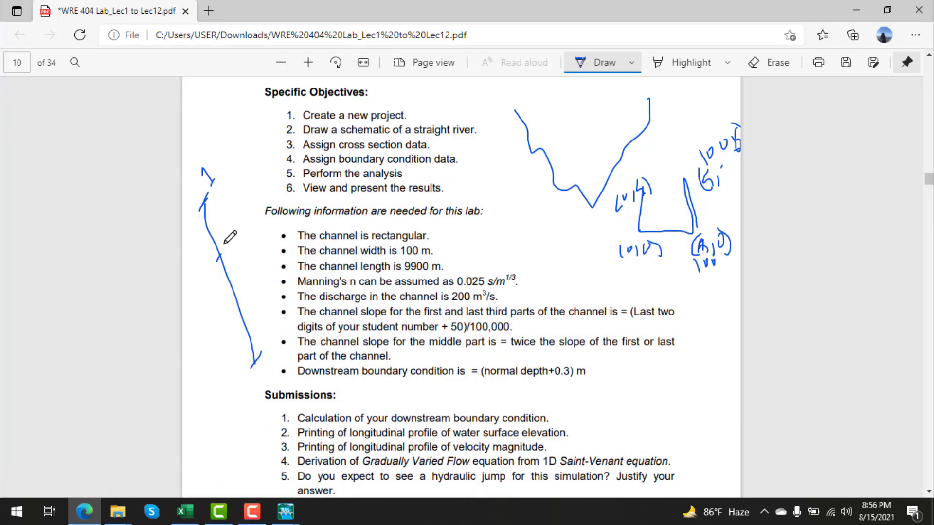
mouse_move(227, 243)
mouse_down()
mouse_move(236, 257)
mouse_move(243, 246)
mouse_up()
mouse_move(258, 299)
mouse_down()
mouse_move(255, 312)
mouse_move(265, 312)
mouse_up()
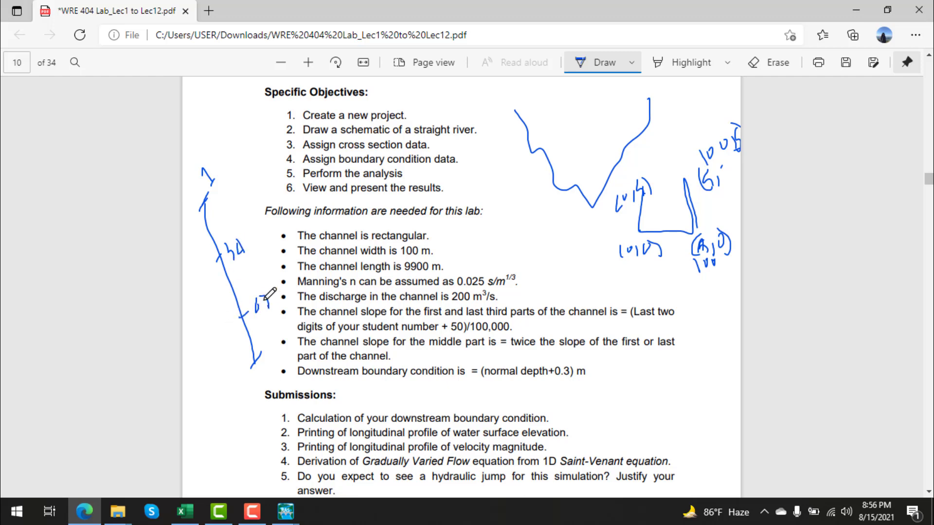
mouse_move(213, 404)
mouse_down()
mouse_move(221, 410)
mouse_move(240, 384)
mouse_up()
Write 3300 beside each of the three segments of the river sketch and add a stroke beside the station 1 label.
mouse_move(222, 215)
mouse_down()
mouse_move(224, 232)
mouse_move(234, 219)
mouse_move(238, 227)
mouse_move(257, 188)
mouse_up()
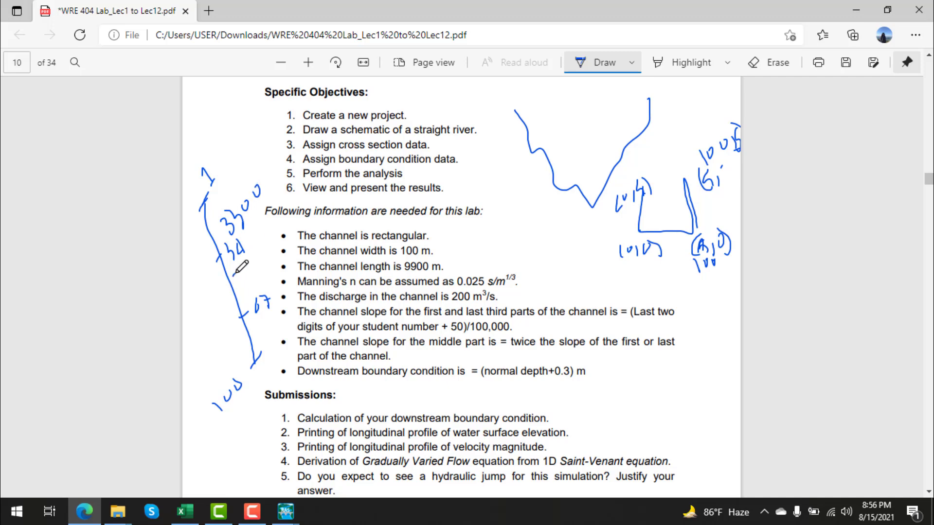
mouse_move(235, 269)
mouse_down()
mouse_move(244, 279)
mouse_move(236, 291)
mouse_move(249, 283)
mouse_up()
drag(266, 249, 276, 245)
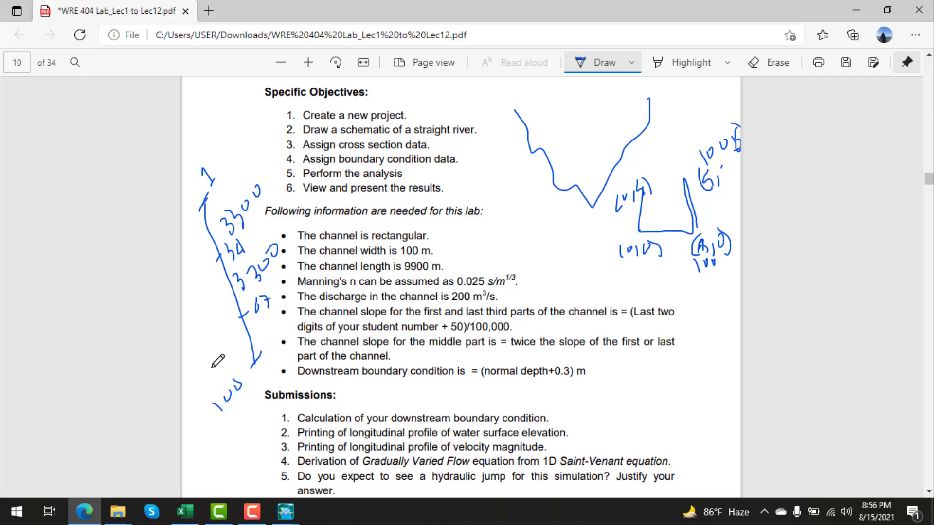
mouse_move(209, 353)
mouse_down()
mouse_move(218, 358)
mouse_move(210, 366)
mouse_move(233, 358)
mouse_move(252, 332)
mouse_up()
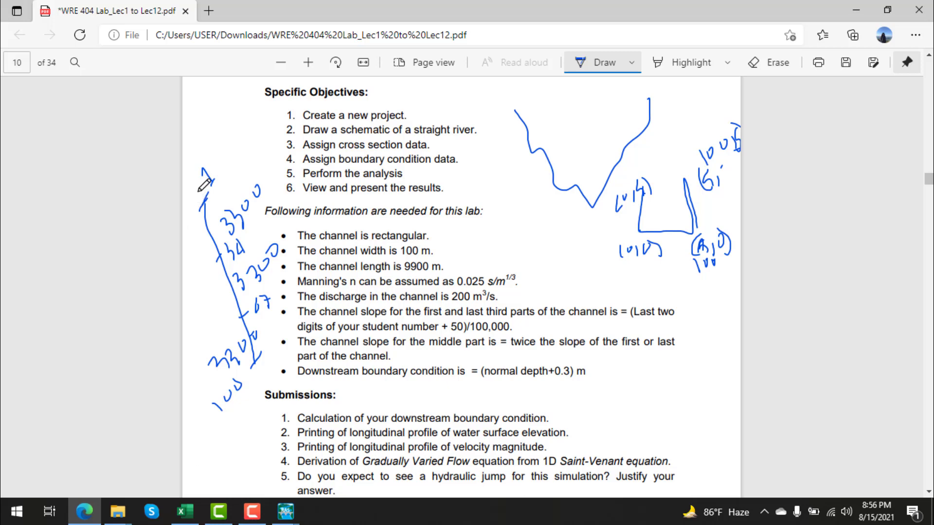
drag(191, 175, 196, 191)
Switch to HEC-RAS and set the downstream reach lengths for LOB, Channel and ROB to 0 at station 1.
key(alt+Tab)
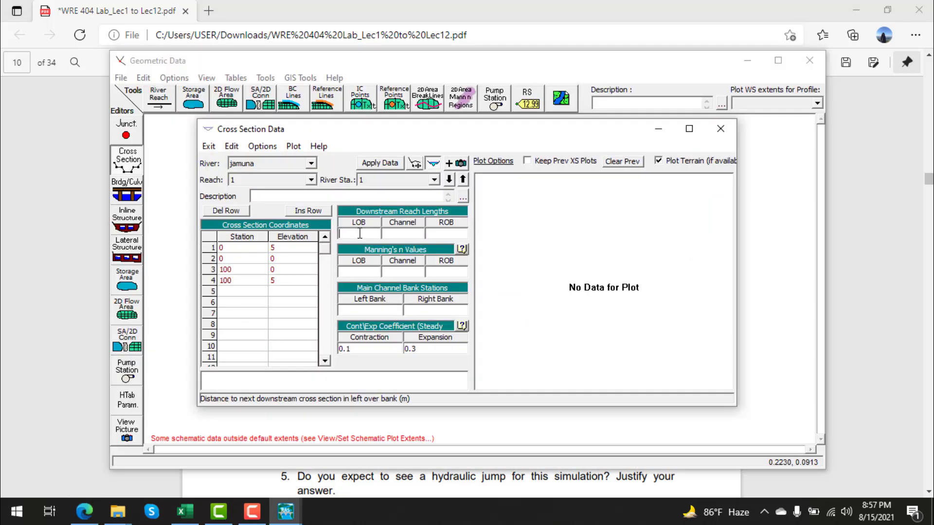
click(394, 233)
click(451, 236)
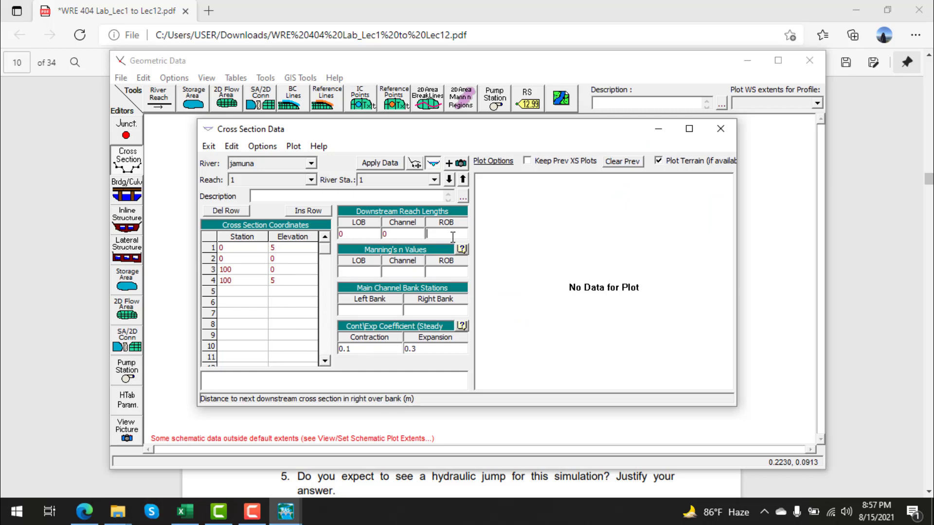
Look up Manning's n in the lab PDF and set it to 0.025 for LOB, Channel and ROB in HEC-RAS.
click(357, 271)
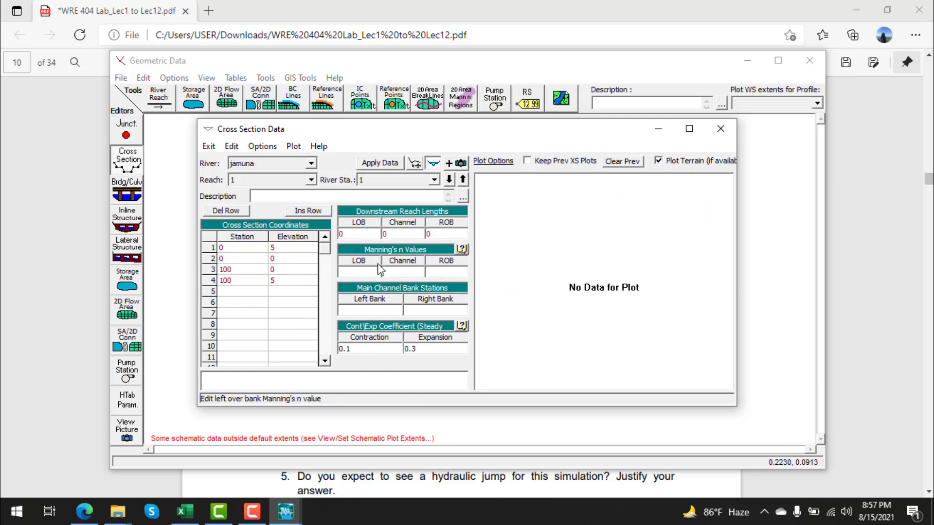
click(183, 513)
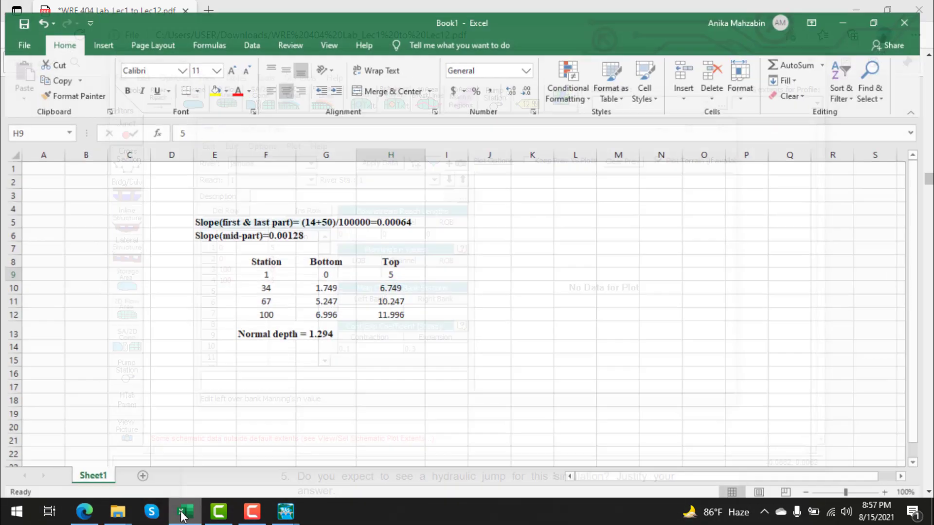
click(184, 513)
click(84, 512)
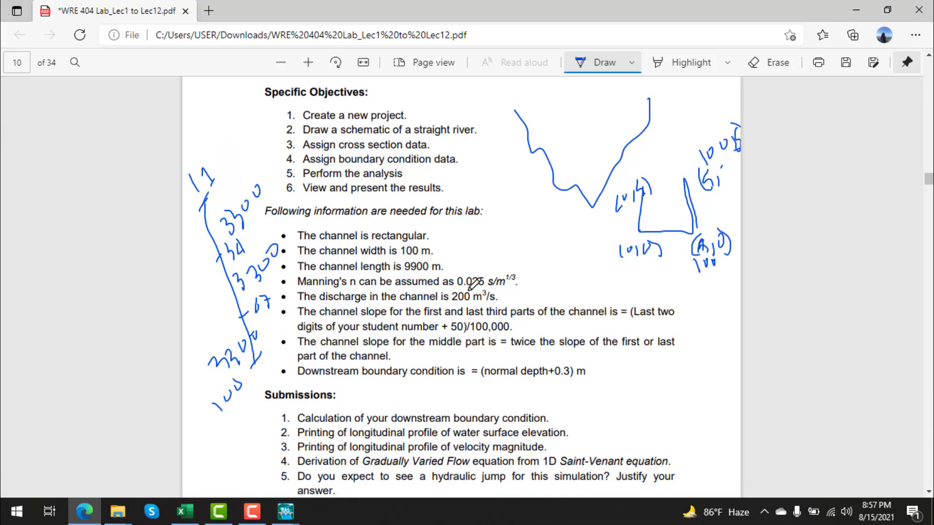
click(286, 511)
click(374, 473)
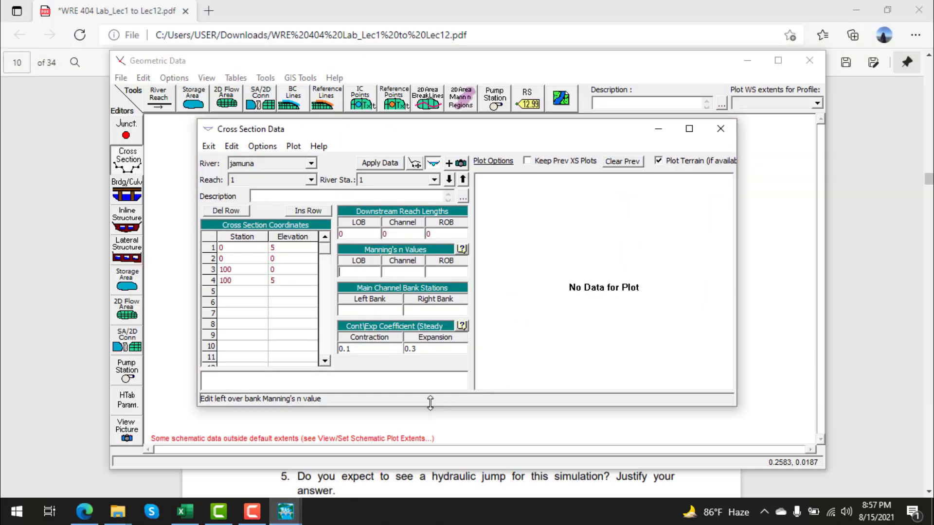
text(0.025)
click(393, 273)
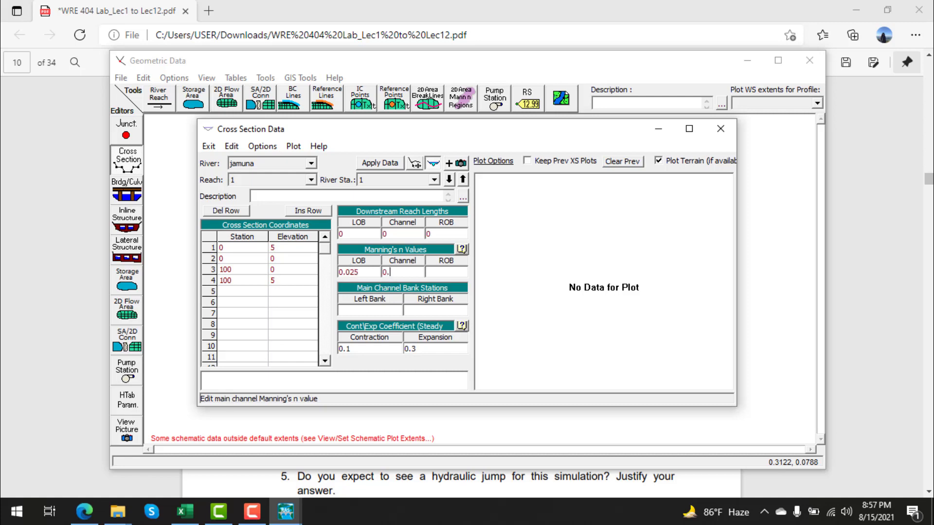
click(446, 273)
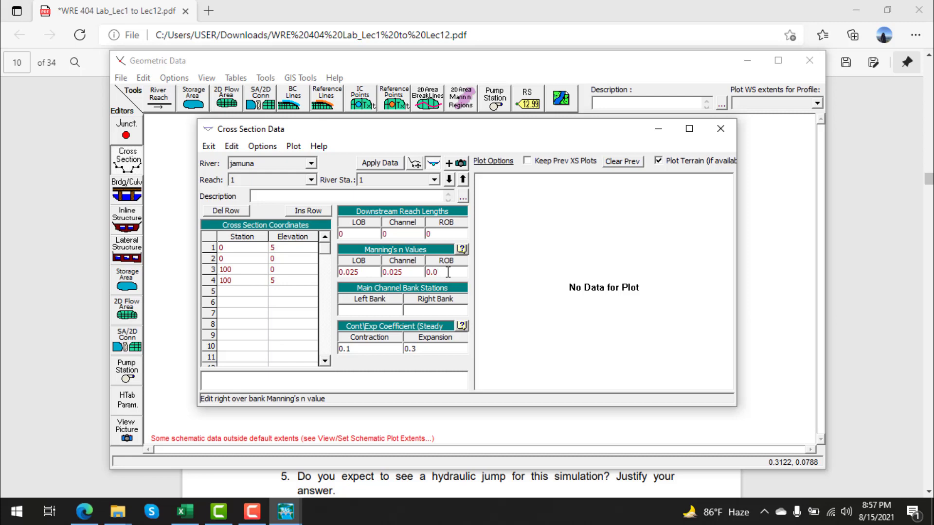
Set the main channel bank stations to 0 for the left bank and 100 for the right, and apply the cross-section data.
click(385, 306)
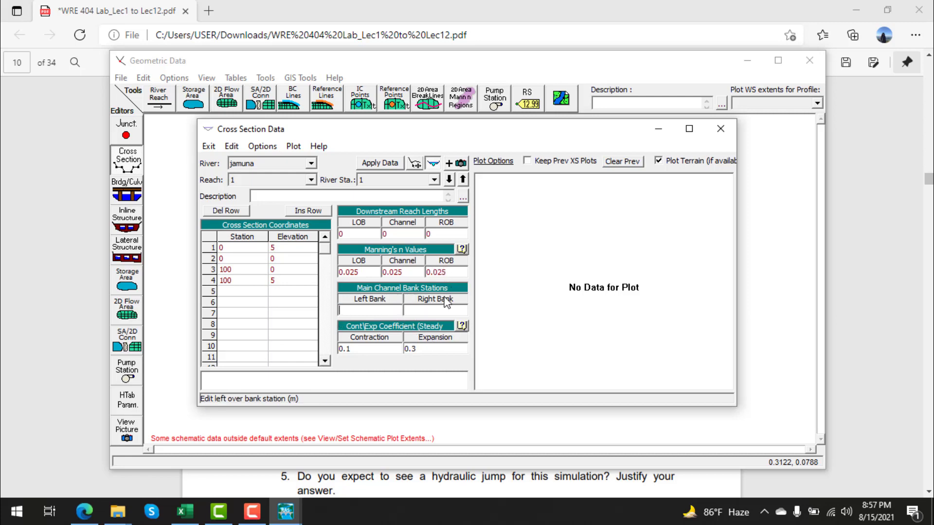
text(0)
click(417, 309)
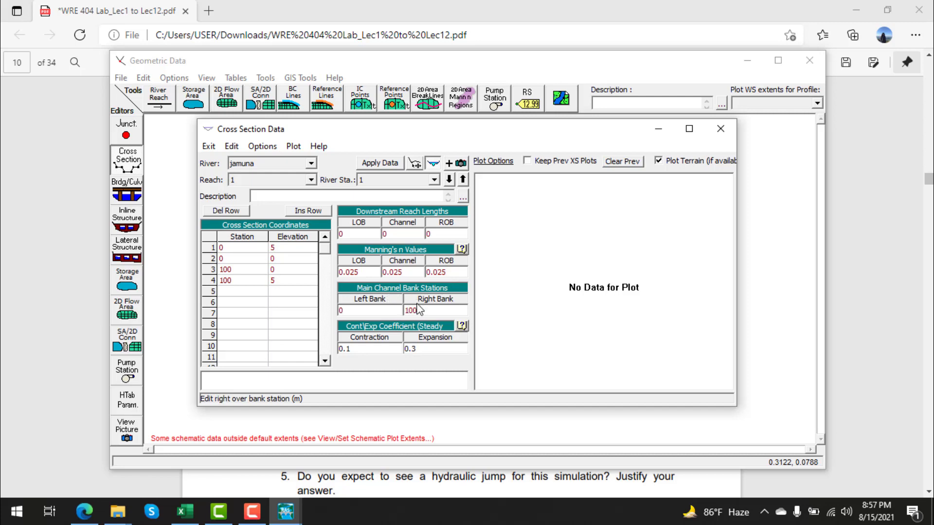
click(242, 281)
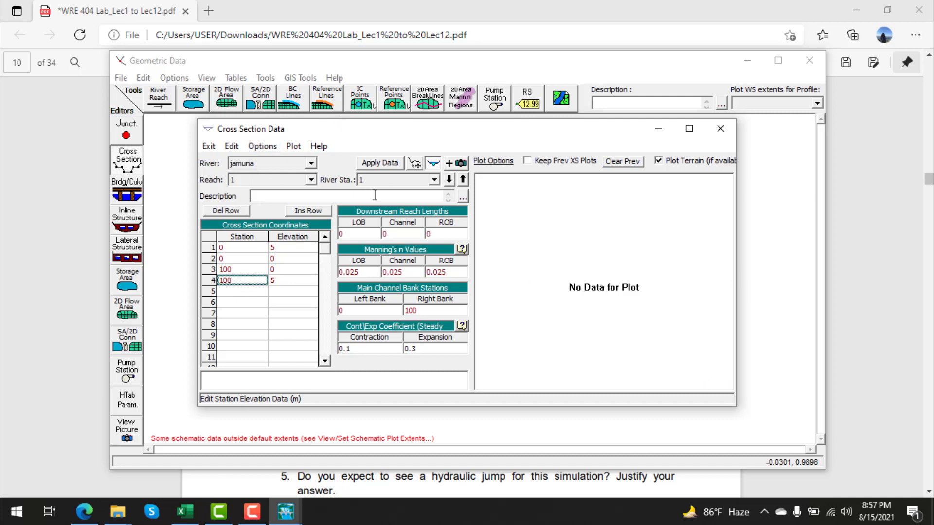
click(385, 165)
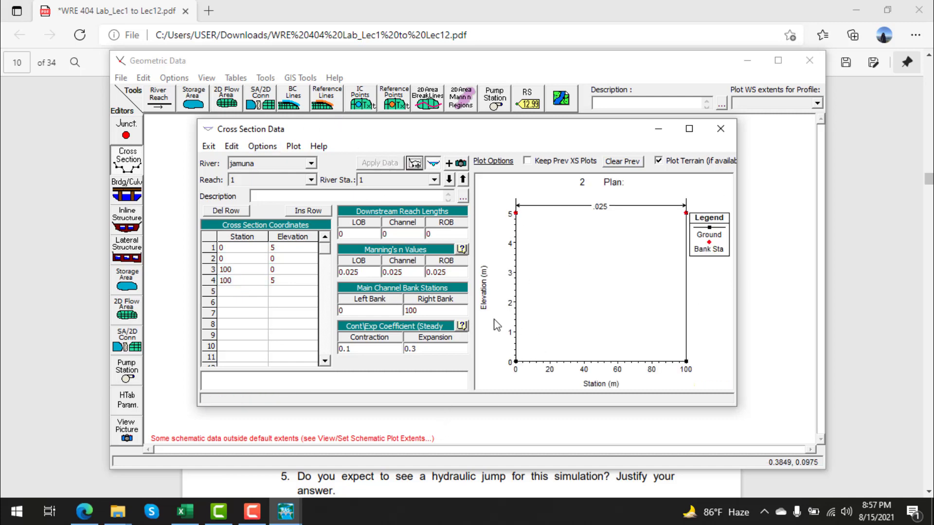
Review the river sketch in the PDF and copy the current HEC-RAS cross section to river station 34 on the jamuna river, reach 1.
click(84, 511)
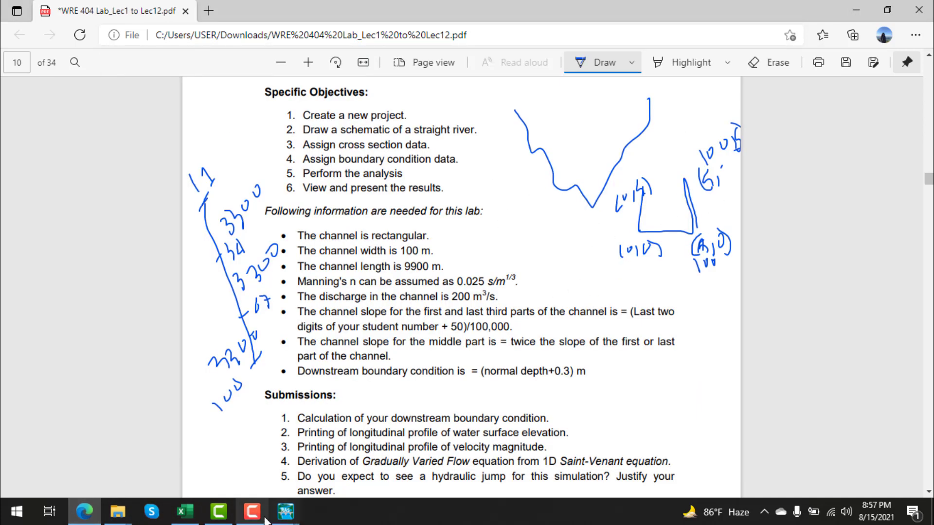
click(282, 518)
click(375, 453)
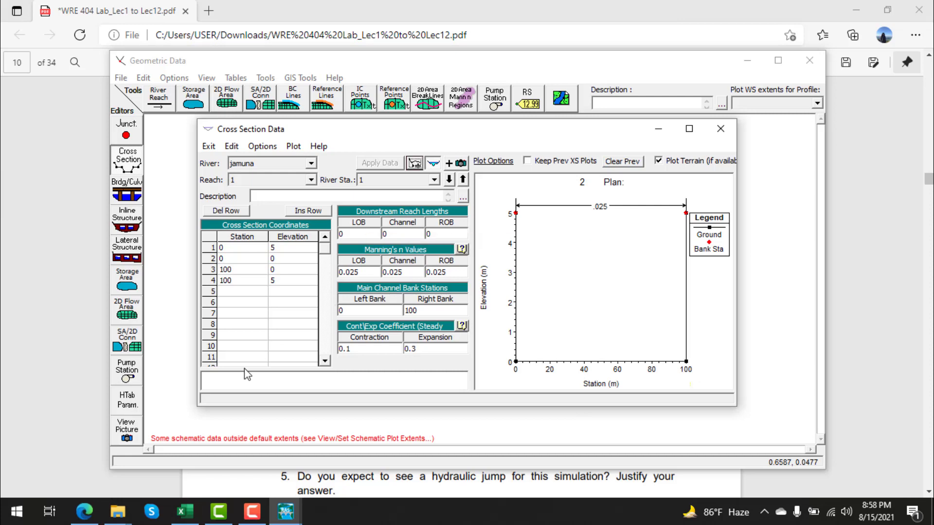
click(252, 151)
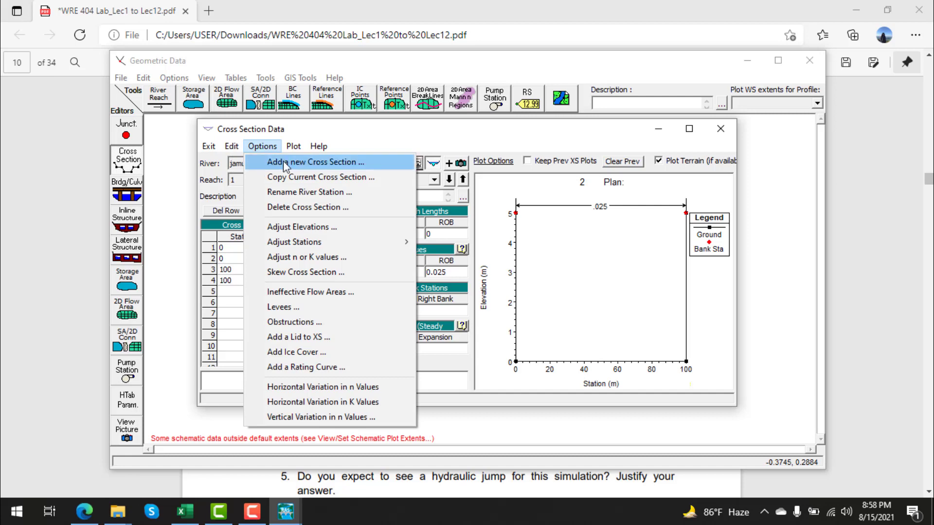
click(285, 178)
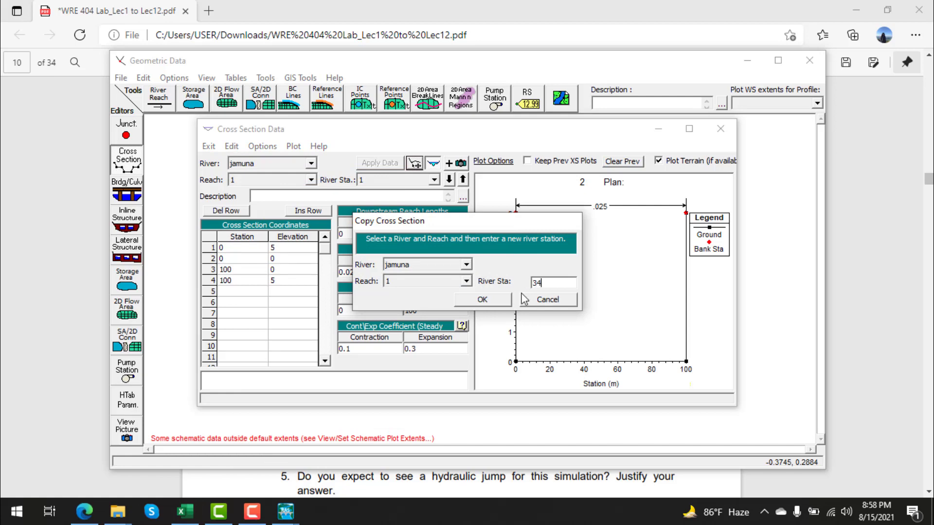
click(483, 300)
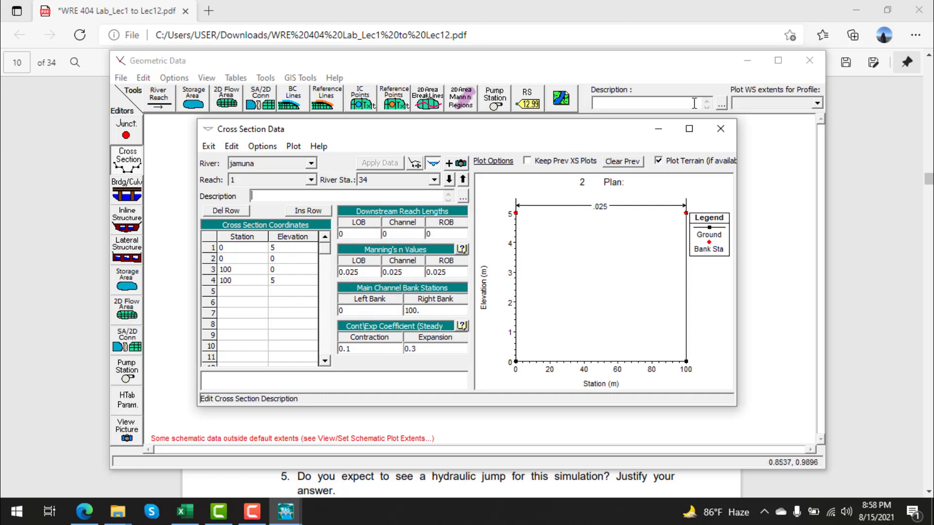
Look up station 34's elevations in Excel and annotate the PDF channel sketch with bottom 1.749 and top 6.749.
click(184, 512)
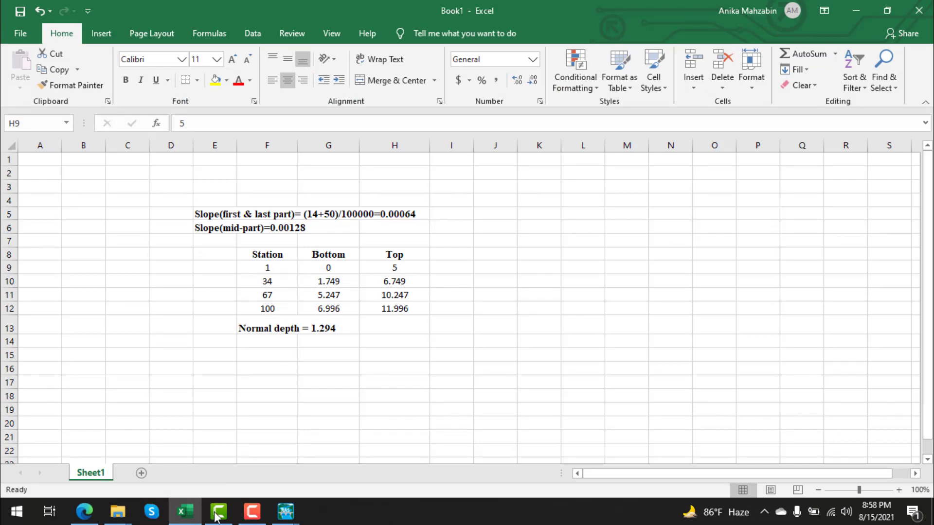
click(83, 517)
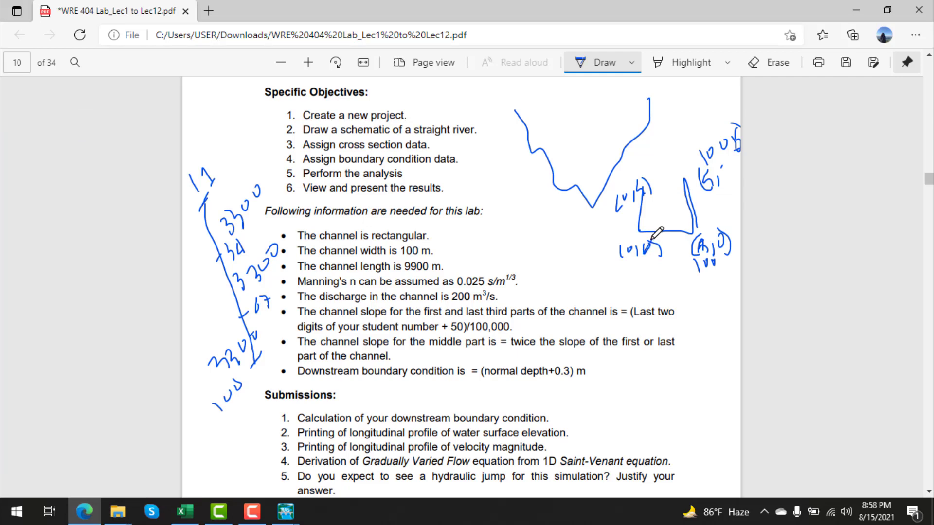
mouse_move(647, 281)
mouse_down()
mouse_move(673, 265)
mouse_move(665, 269)
mouse_move(673, 248)
mouse_move(684, 272)
mouse_up()
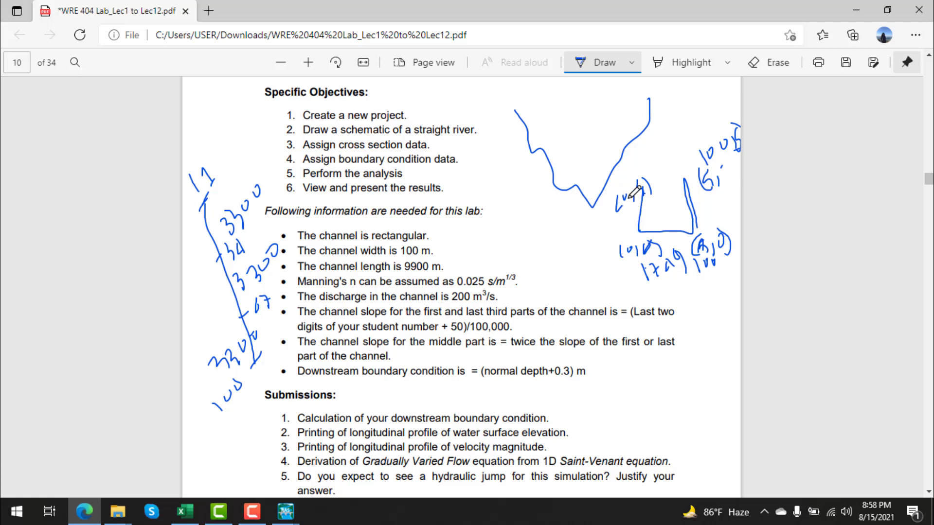
mouse_move(635, 169)
mouse_down()
mouse_move(631, 179)
mouse_move(655, 149)
mouse_move(651, 164)
mouse_move(681, 130)
mouse_move(685, 139)
mouse_up()
click(640, 164)
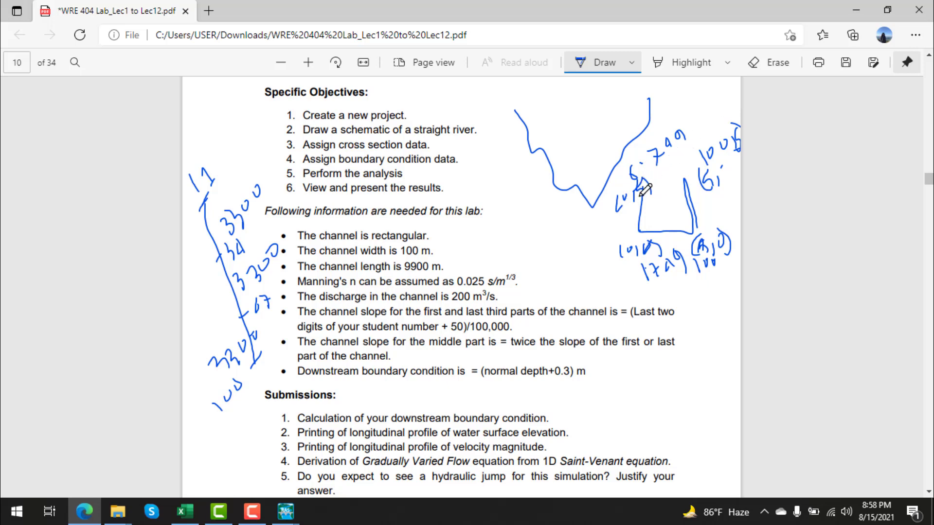
drag(641, 194, 650, 178)
drag(681, 134, 674, 149)
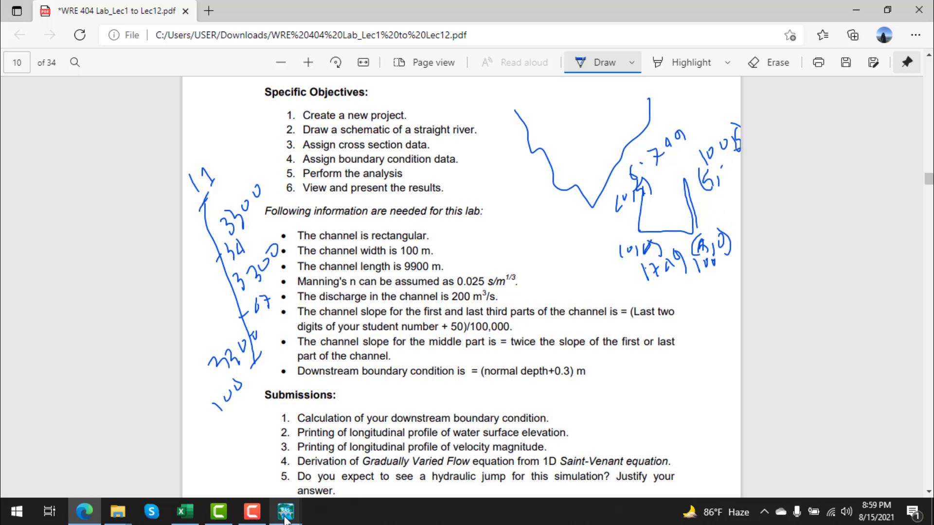
Switch to HEC-RAS, check the top elevation cells in rows 1 and 4 of station 34, and select row 1's elevation.
mouse_move(287, 514)
click(354, 489)
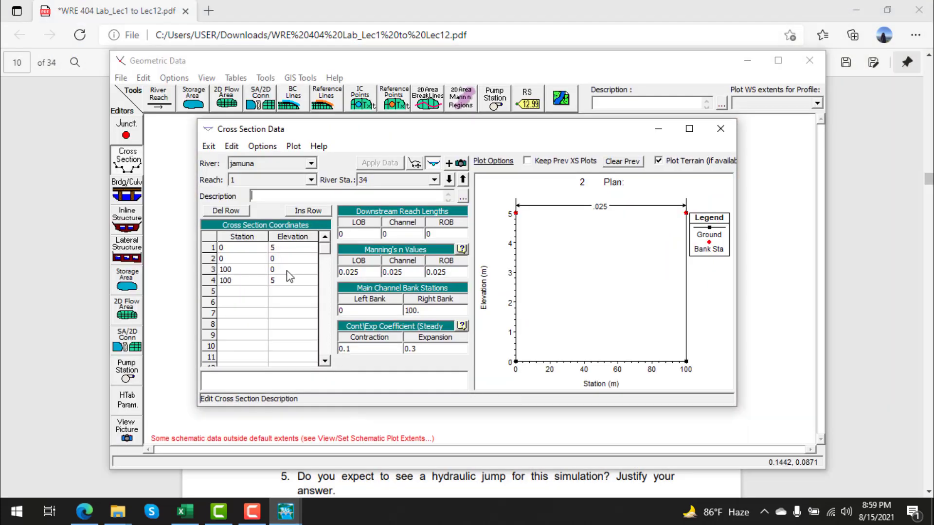
click(285, 258)
click(287, 281)
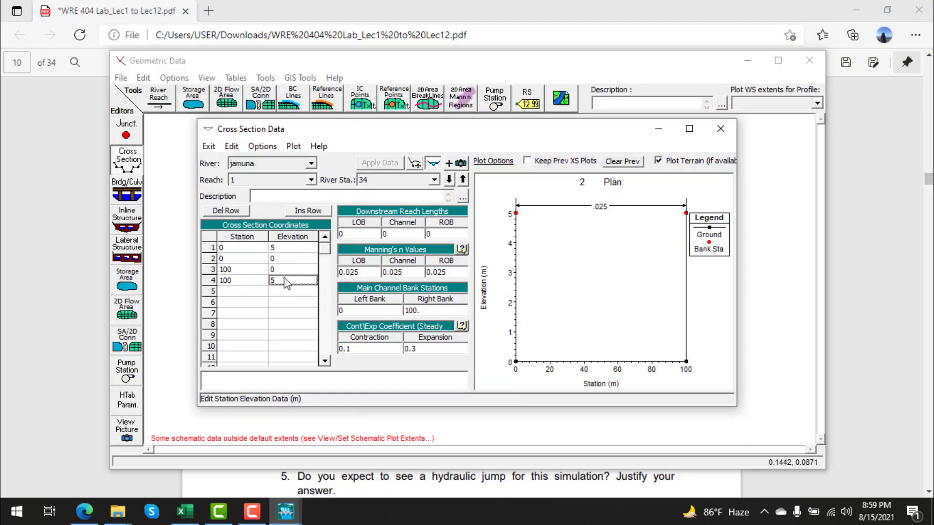
click(281, 246)
click(281, 281)
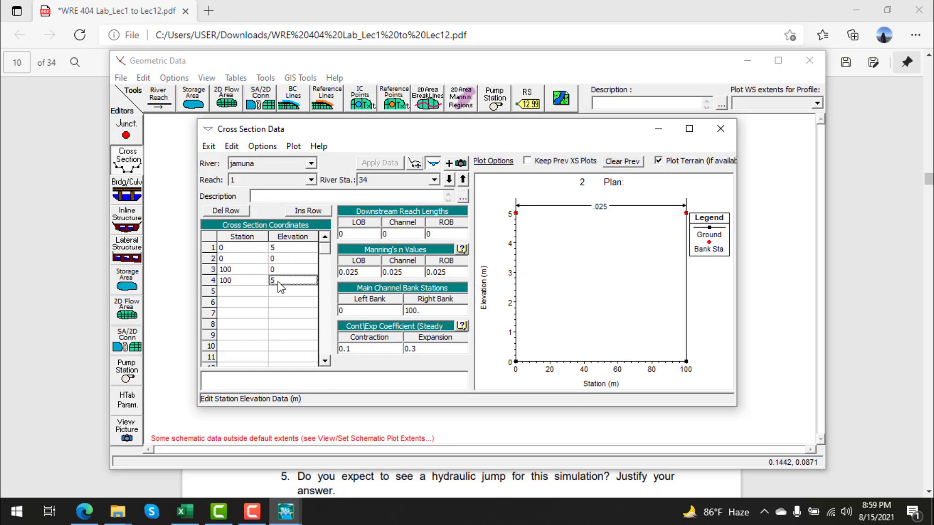
click(281, 248)
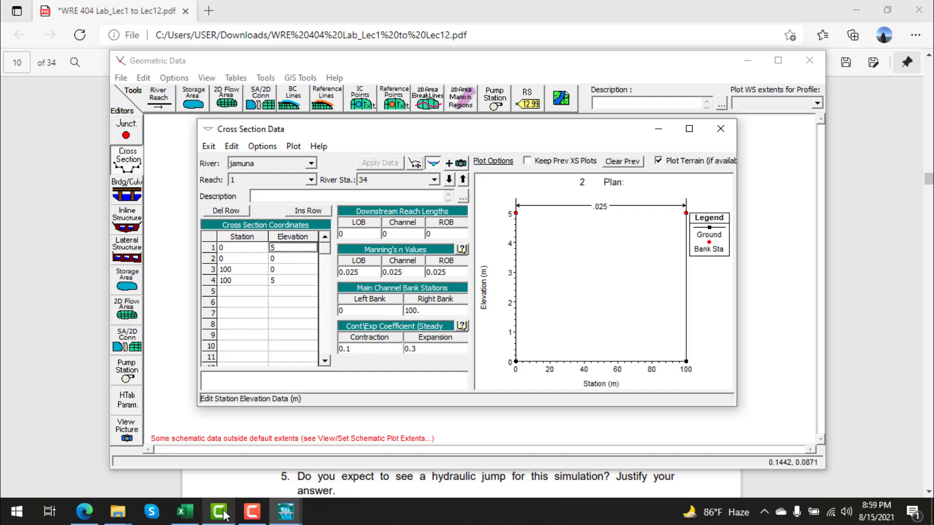
Copy station 34's top elevation from Excel and set the elevations in rows 1 and 4 of the HEC-RAS cross section to 6.749.
click(185, 511)
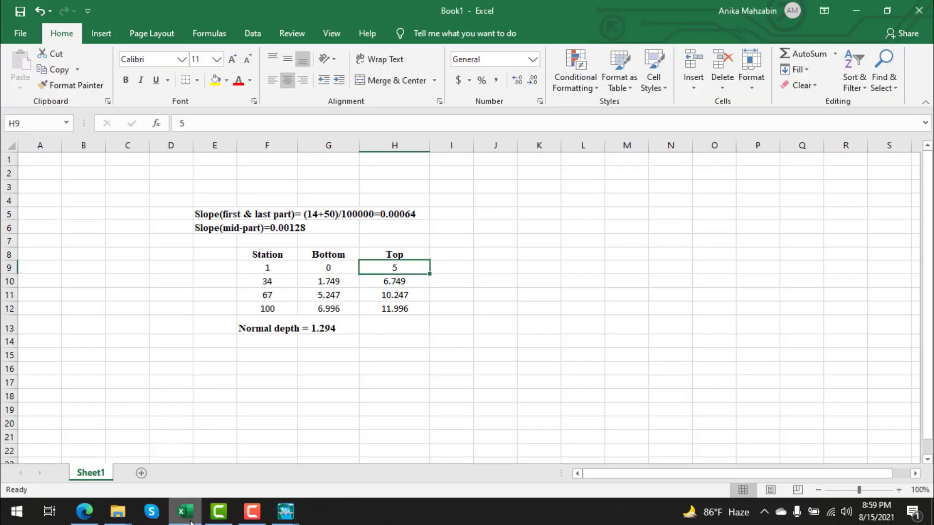
click(372, 285)
right_click(377, 283)
click(411, 212)
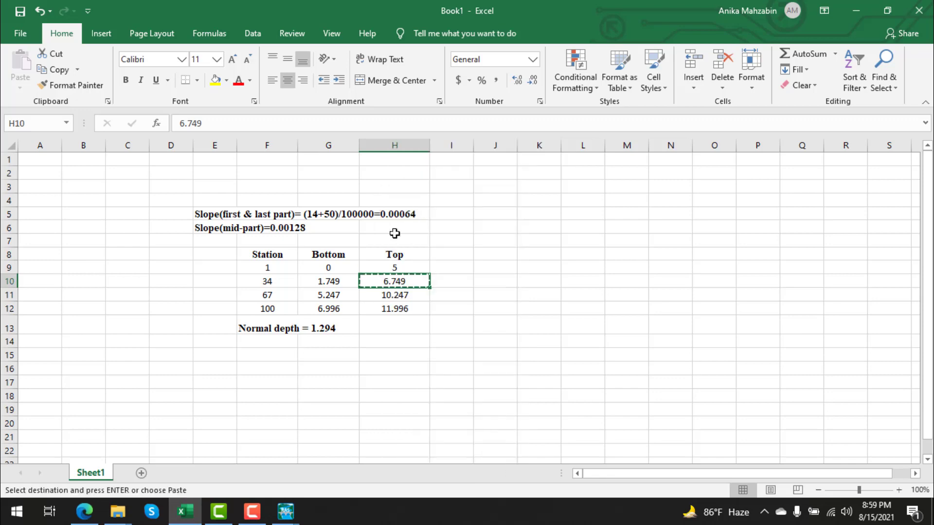
mouse_move(285, 510)
click(407, 460)
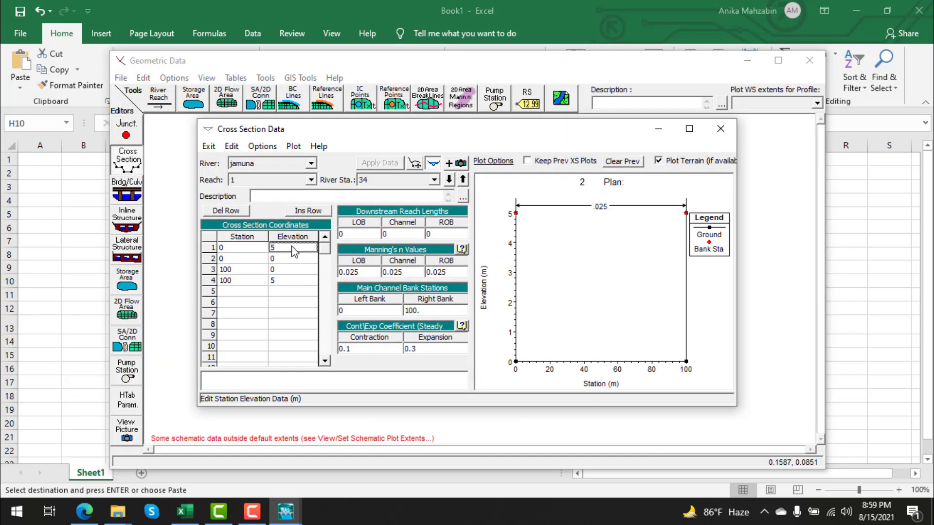
key(ctrl+v)
click(287, 281)
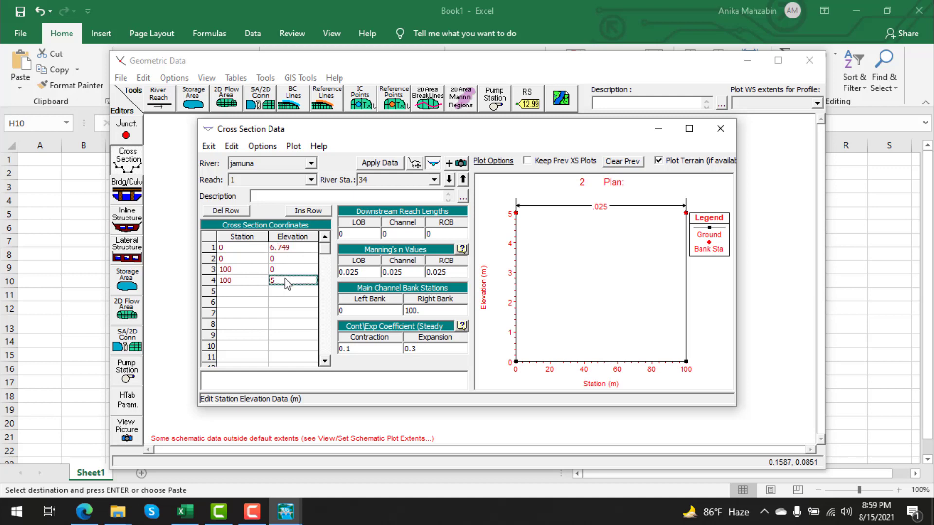
click(287, 263)
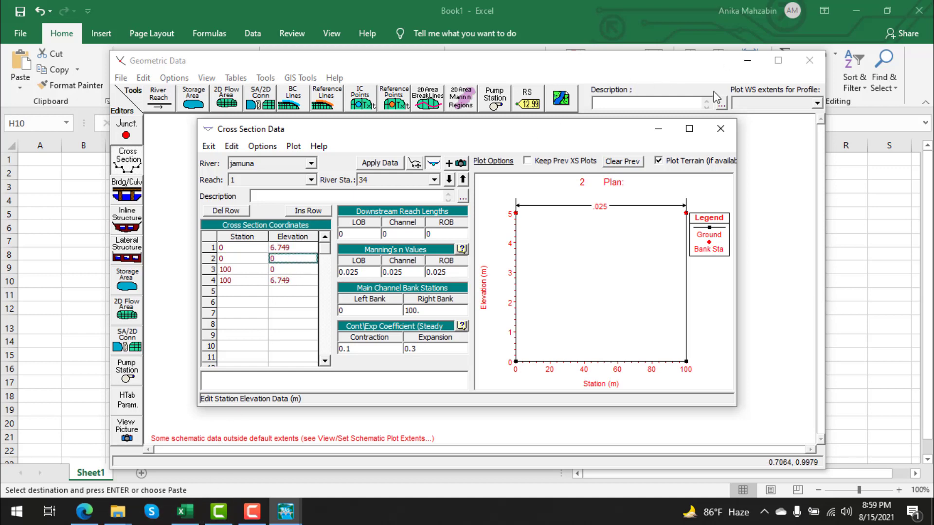
Copy station 34's bottom elevation from Excel, set rows 2 and 3 in HEC-RAS to 1.749, and apply the cross-section data.
click(662, 130)
click(747, 60)
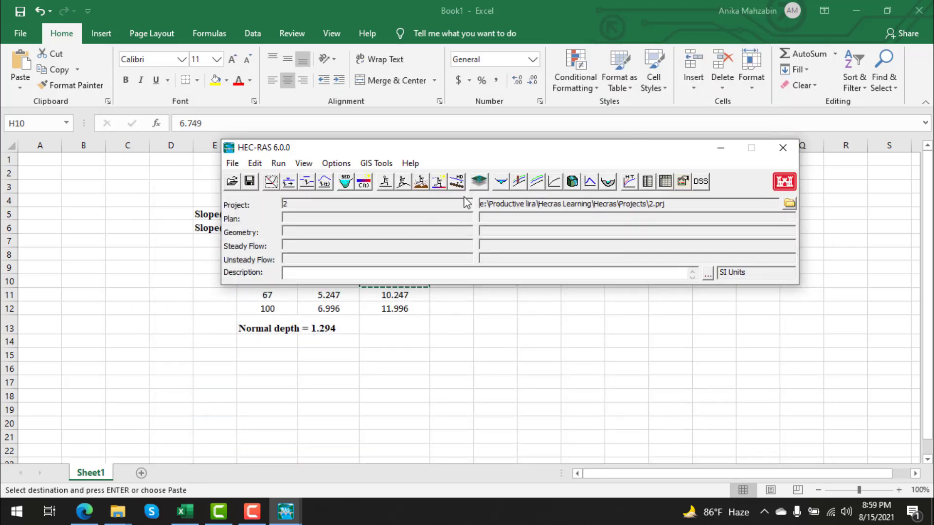
click(719, 146)
click(344, 278)
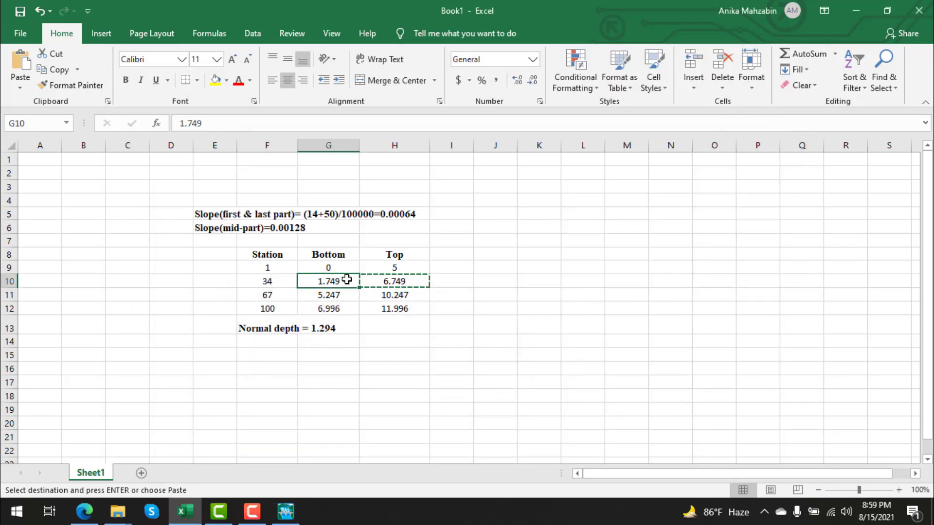
key(Escape)
key(ctrl+c)
click(286, 511)
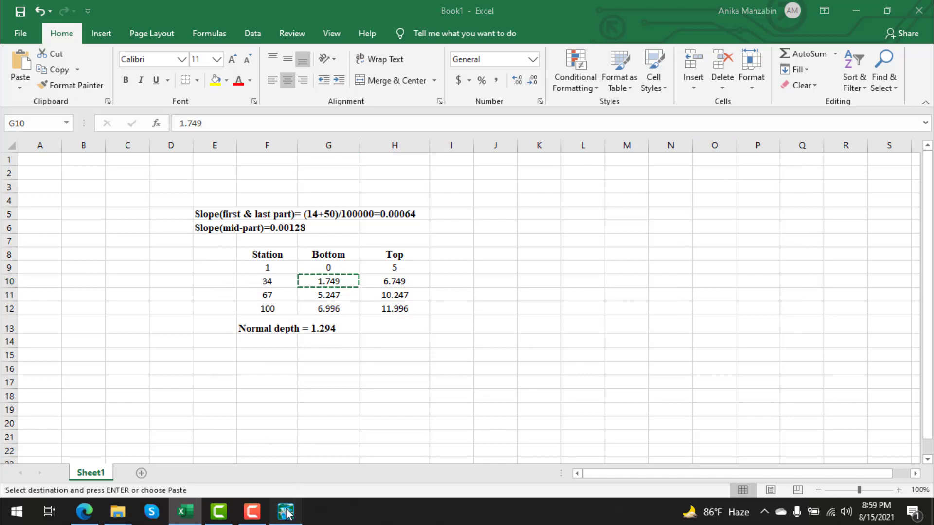
mouse_move(286, 510)
click(428, 453)
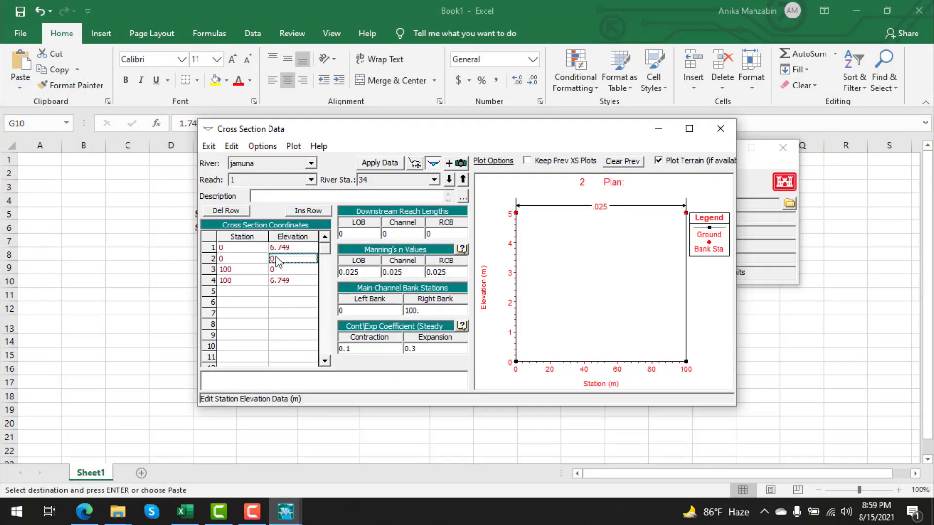
key(ctrl+v)
click(290, 270)
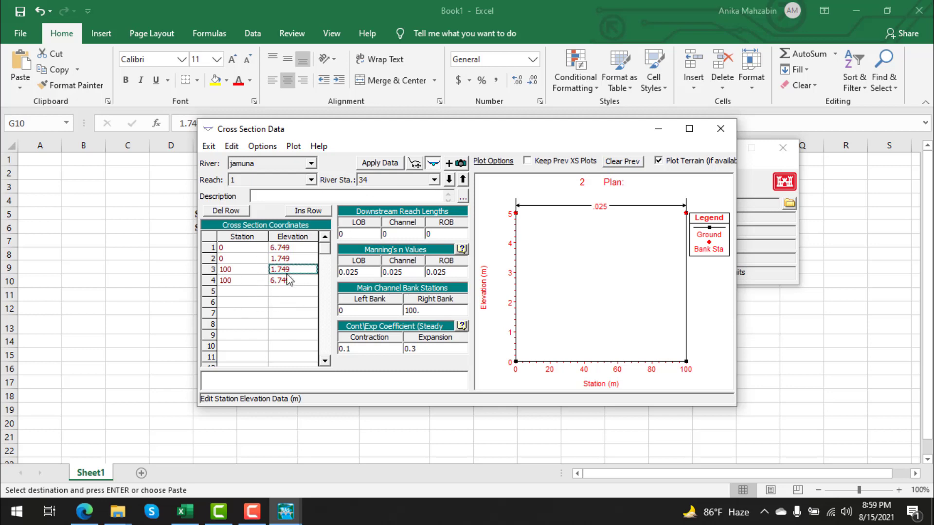
click(396, 163)
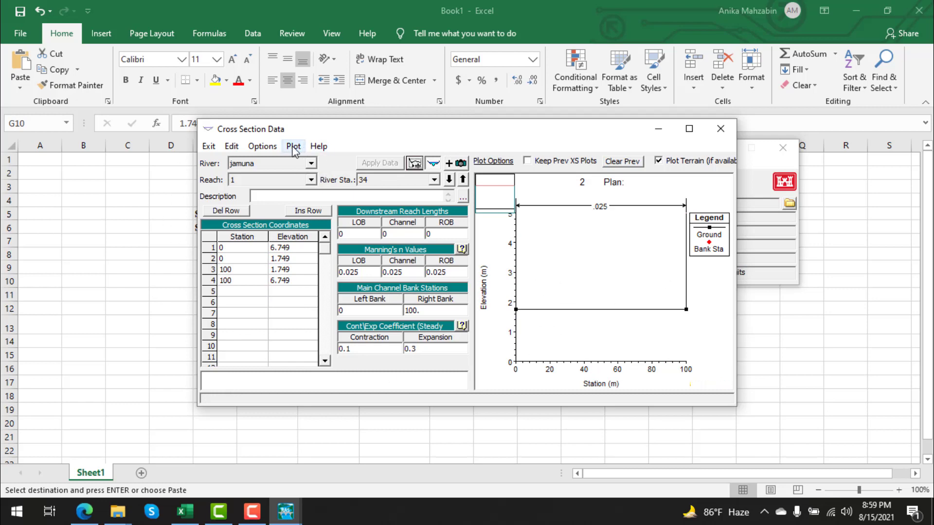
Copy the current cross section to river station 67 on the jamuna river, reach 1.
click(268, 148)
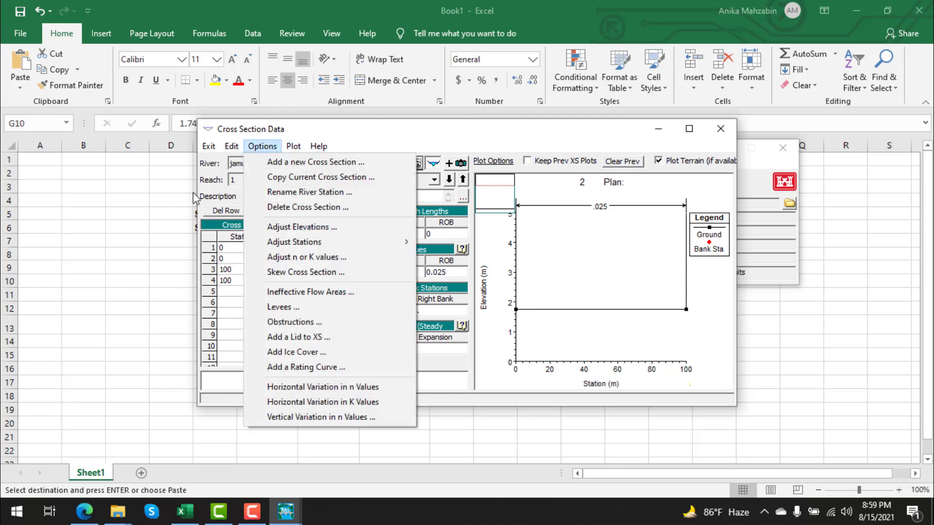
click(348, 179)
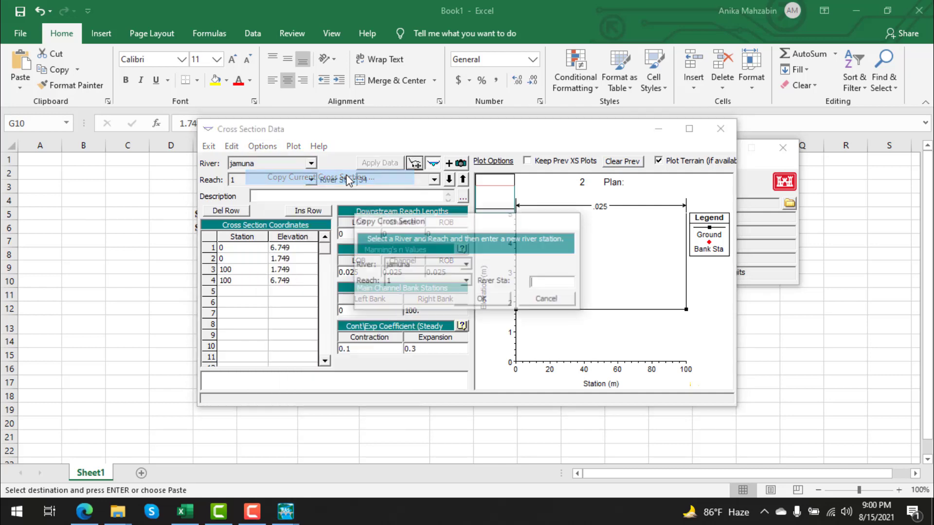
click(544, 282)
text(67)
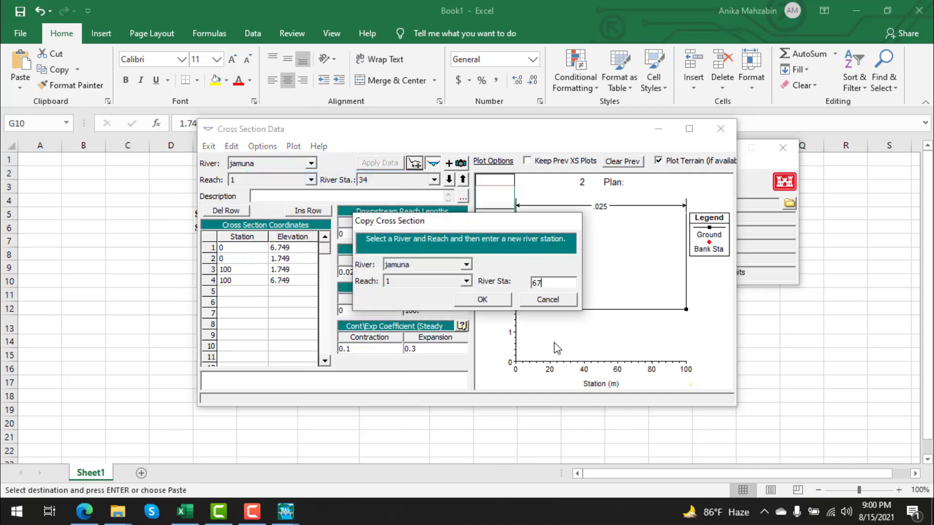
click(482, 300)
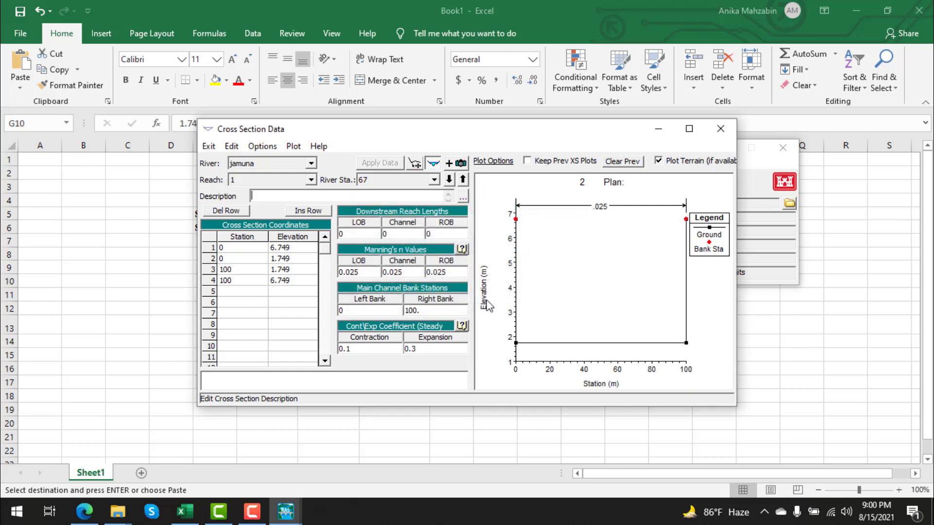
click(658, 129)
click(721, 148)
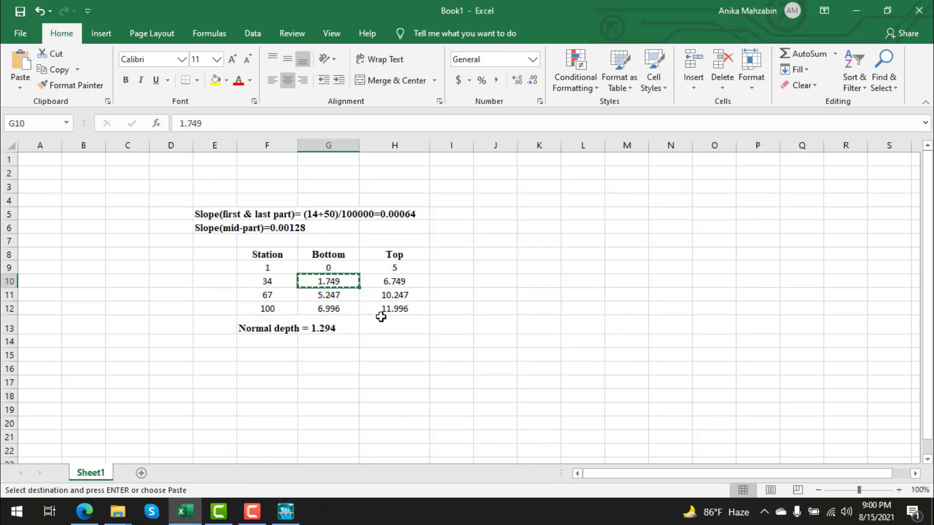
click(396, 296)
click(347, 297)
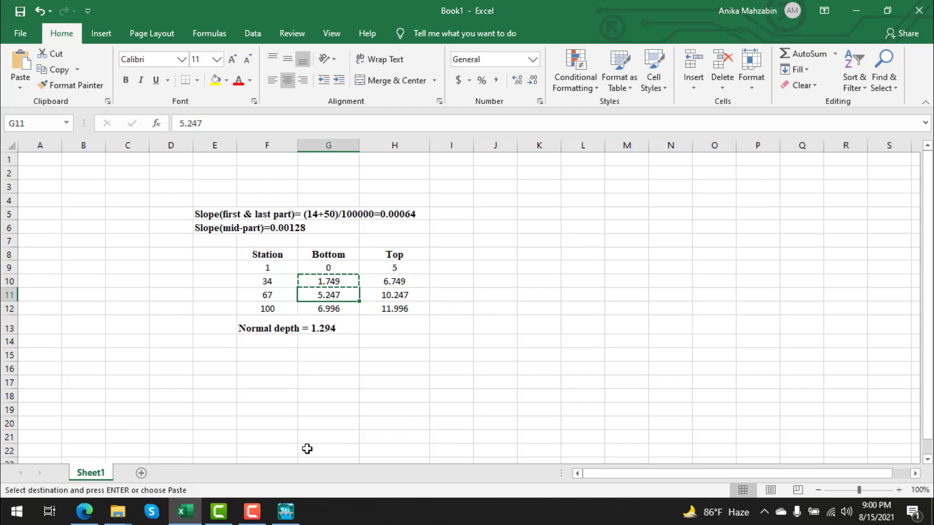
click(289, 518)
mouse_move(290, 518)
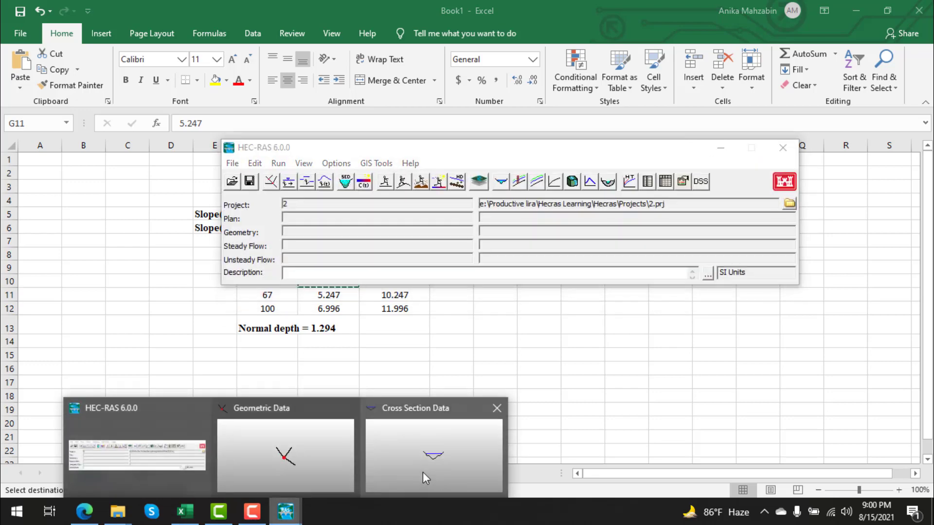
click(418, 465)
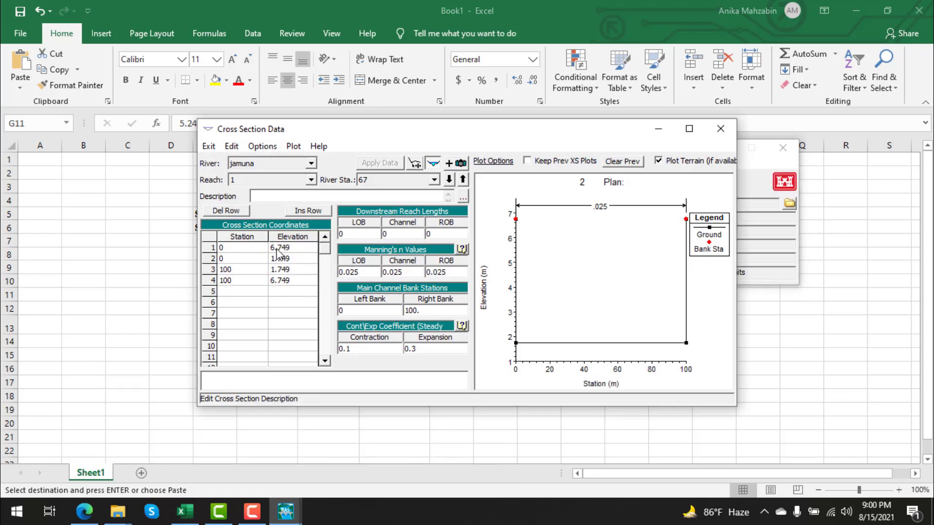
click(278, 249)
click(285, 243)
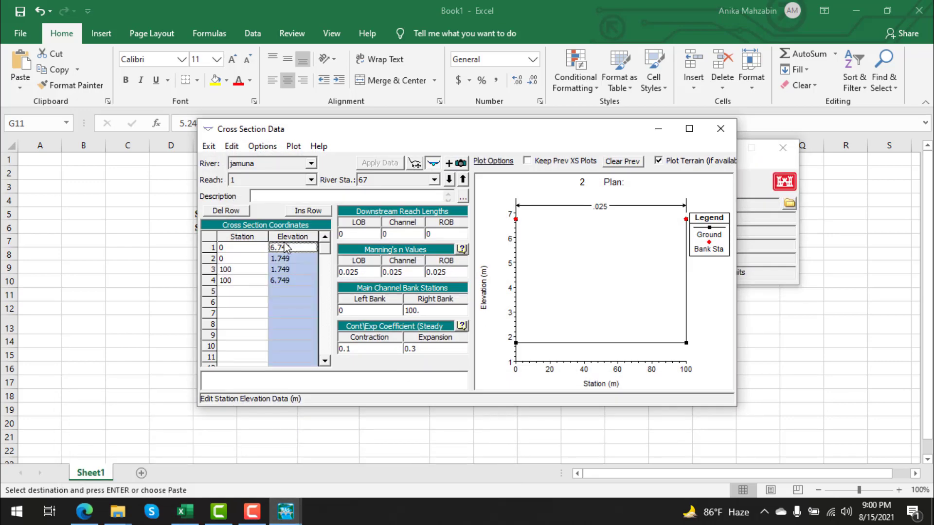
click(280, 281)
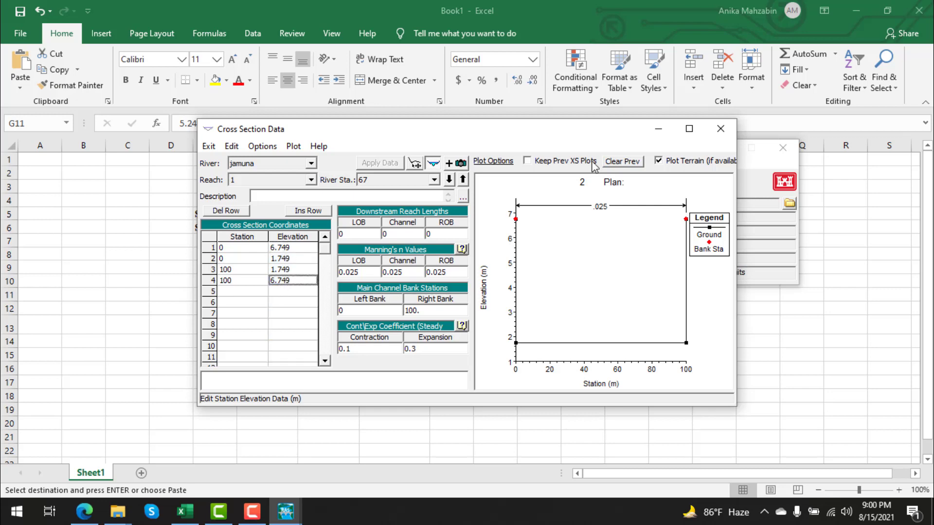
Copy station 67's top elevation from Excel and set the elevations in rows 1 and 4 of the HEC-RAS cross section to 10.247.
click(657, 129)
click(718, 147)
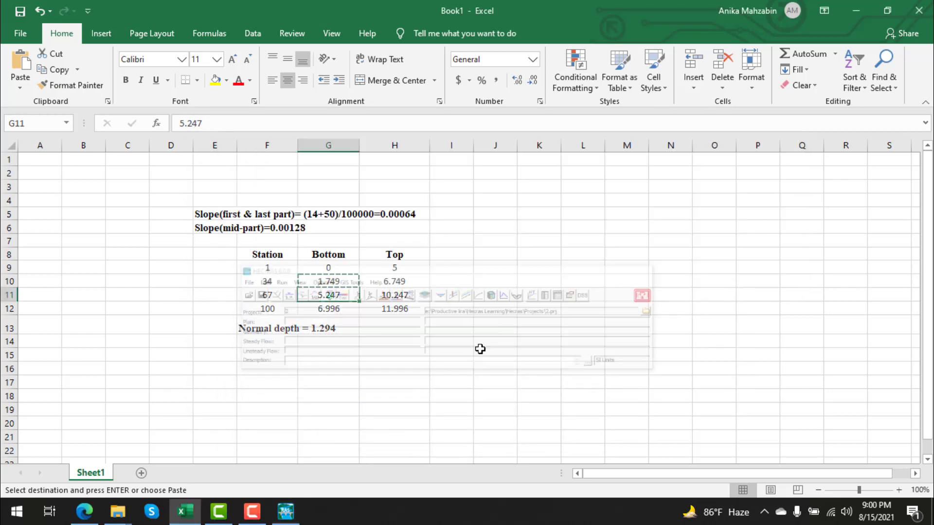
click(406, 295)
key(ctrl+c)
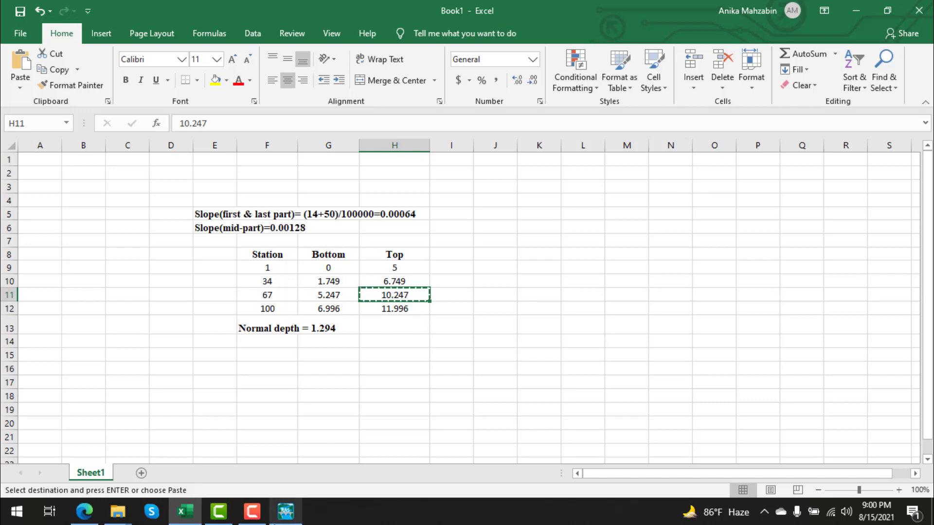
click(285, 511)
mouse_move(285, 511)
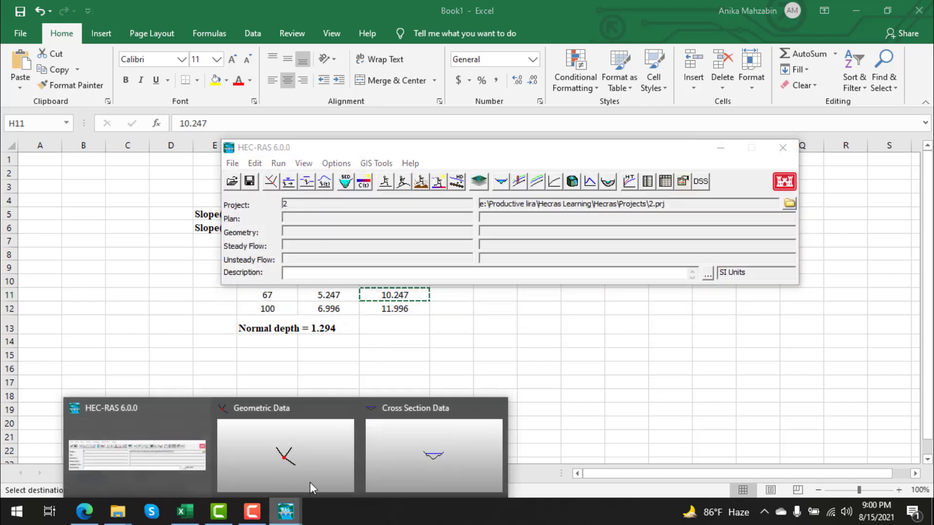
click(424, 436)
click(309, 249)
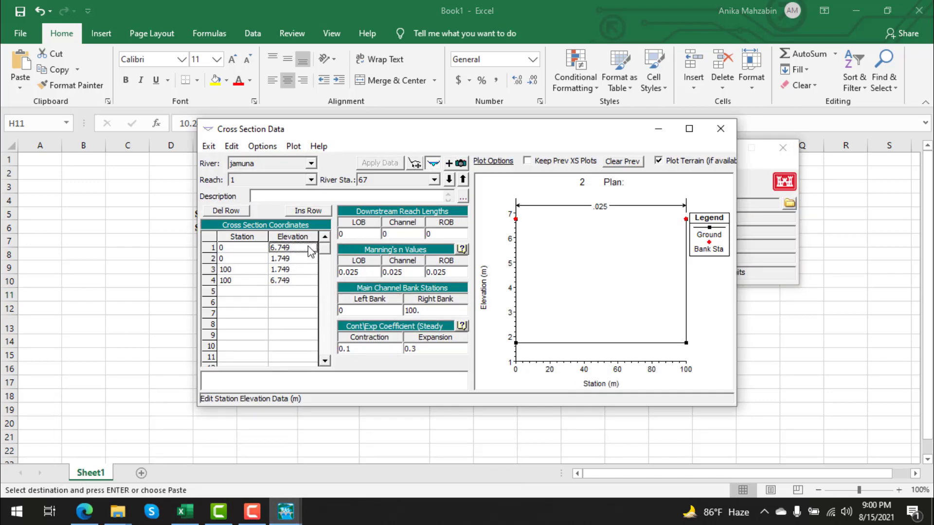
key(ctrl+v)
click(299, 281)
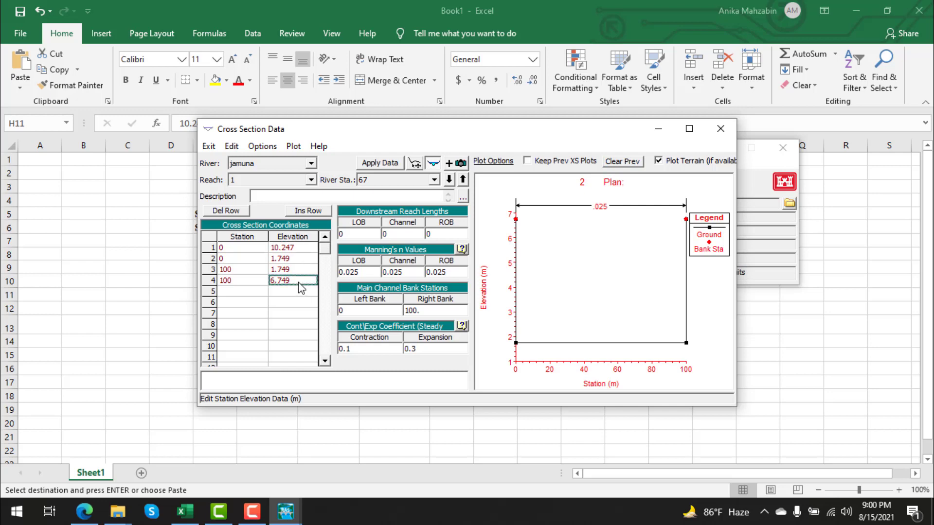
key(ctrl+v)
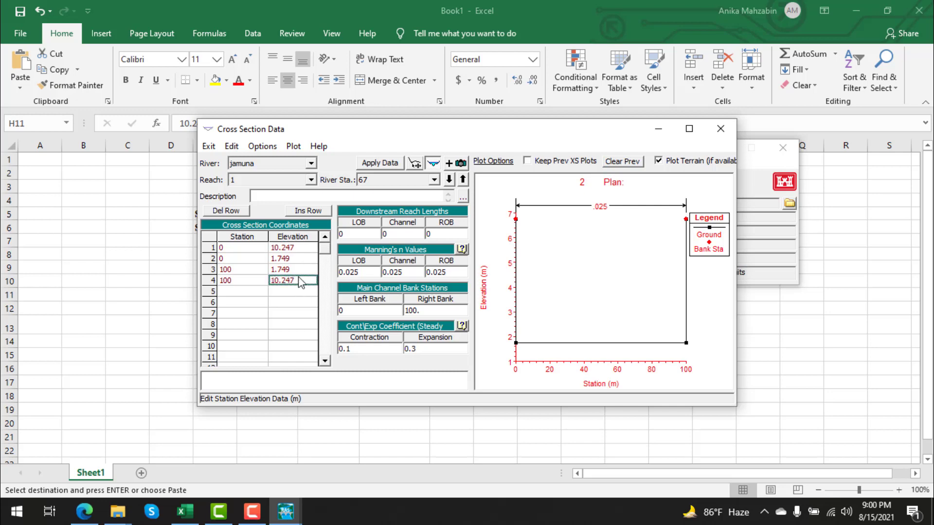
Copy station 67's bottom elevation from Excel, set rows 2 and 3 in HEC-RAS to 5.247, and apply the cross-section data.
click(661, 133)
click(711, 152)
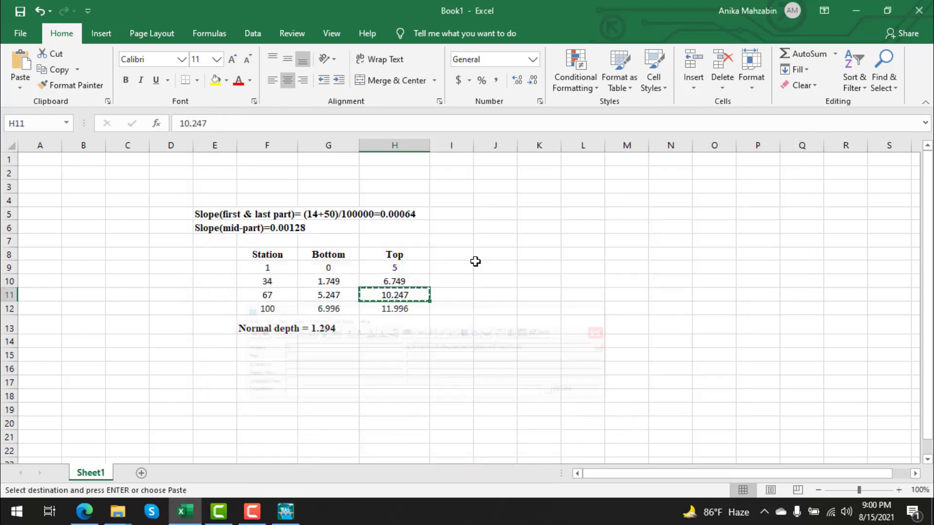
click(347, 295)
key(ctrl+c)
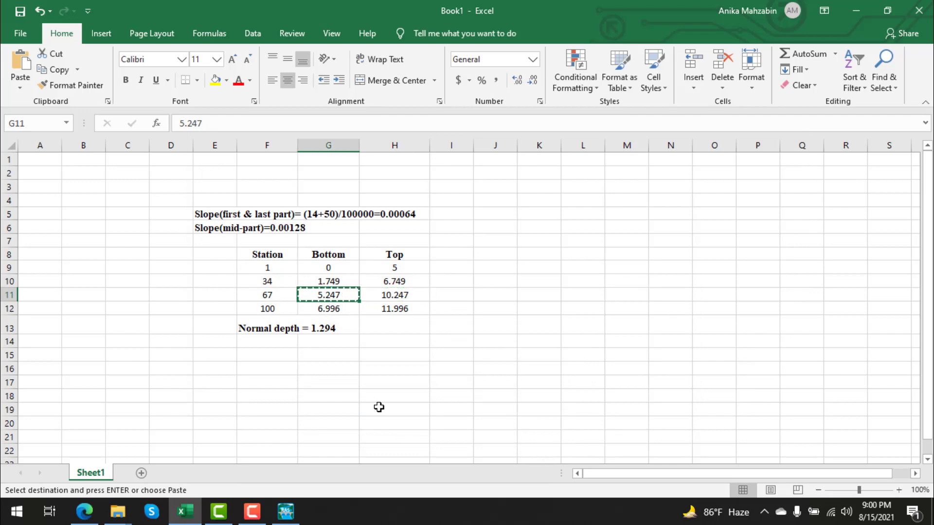
click(286, 511)
mouse_move(286, 510)
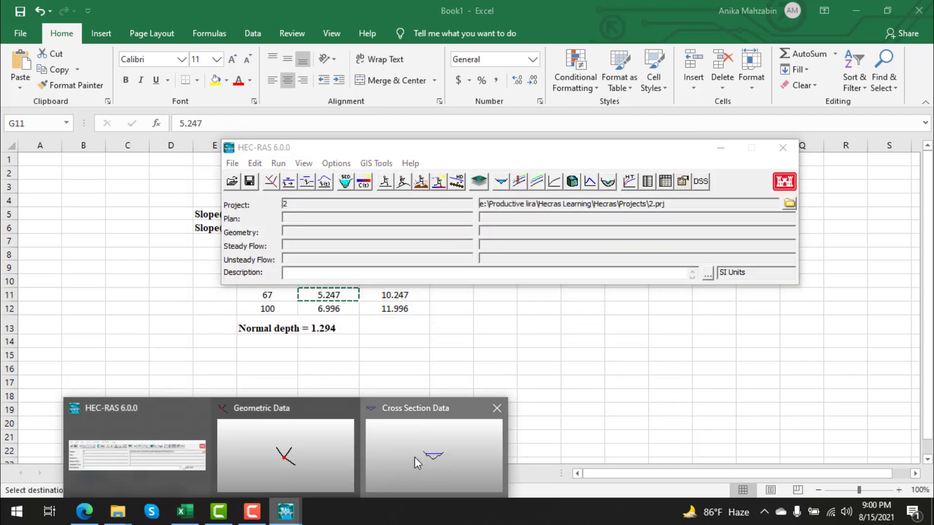
click(414, 456)
click(305, 263)
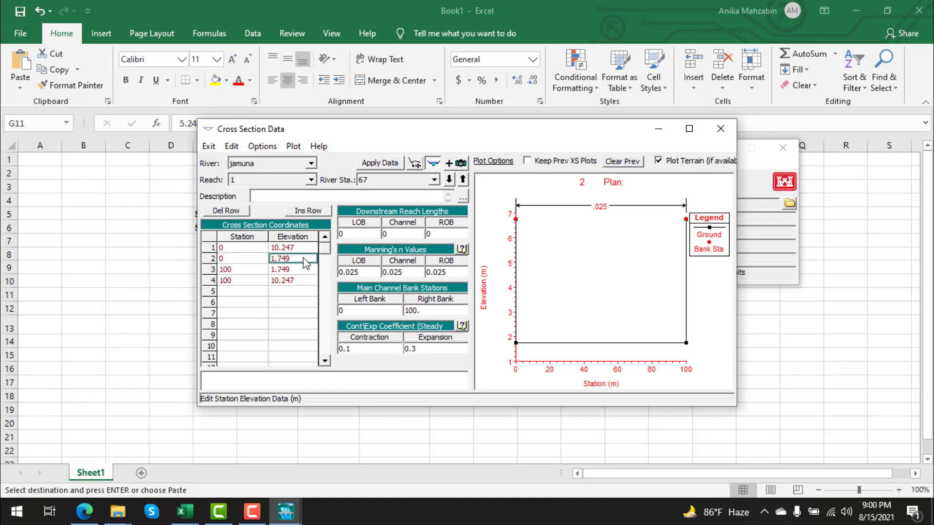
click(296, 269)
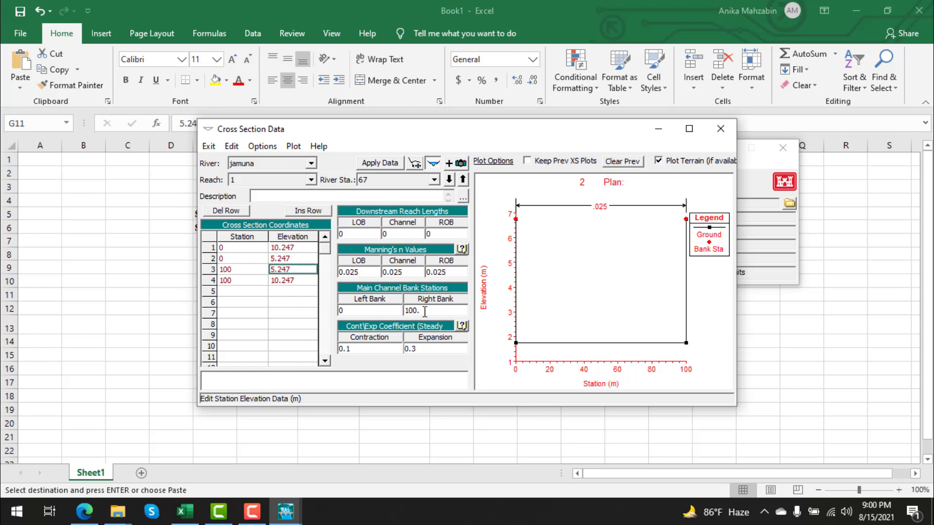
click(374, 165)
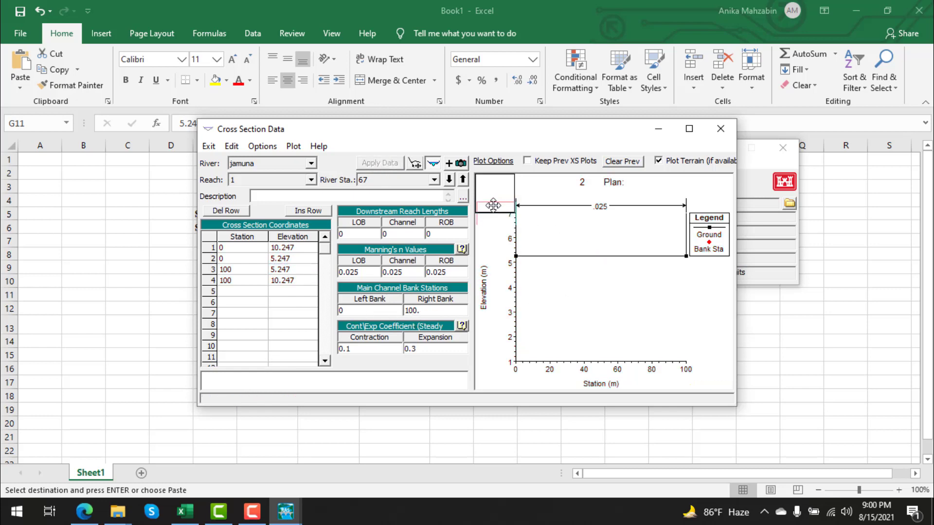
drag(493, 205, 489, 209)
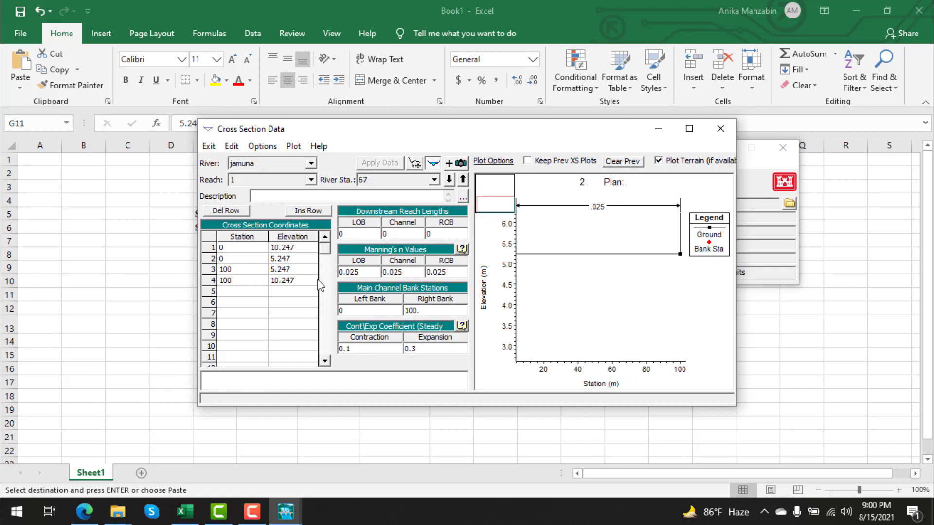
Copy the current cross section to river station 100 on the jamuna river, reach 1.
click(263, 146)
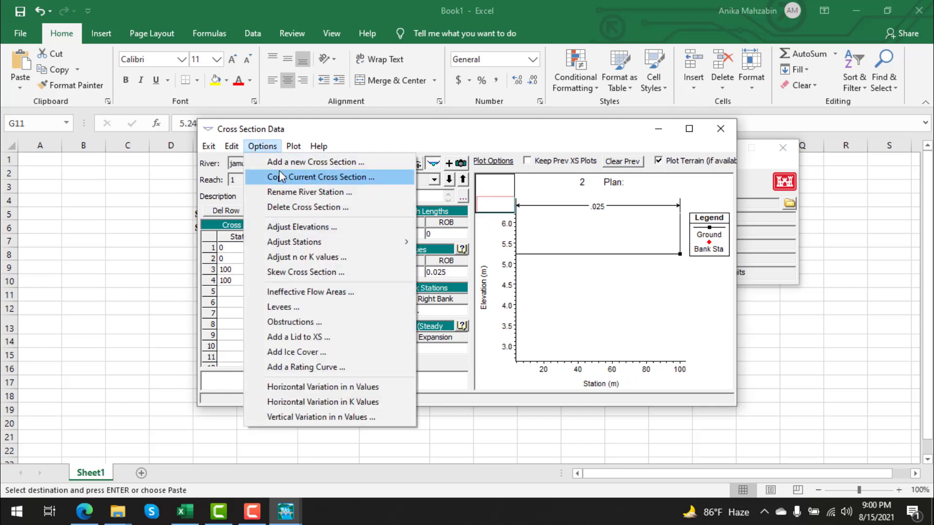
click(282, 176)
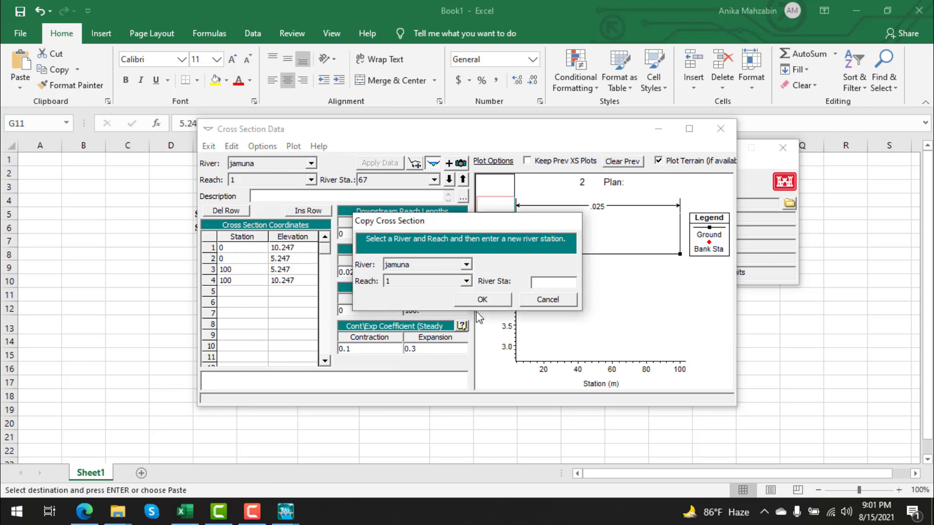
text(00)
click(489, 300)
Copy station 100's top elevation from Excel and set the elevations in rows 1 and 4 of the HEC-RAS cross section to 11.996.
click(720, 129)
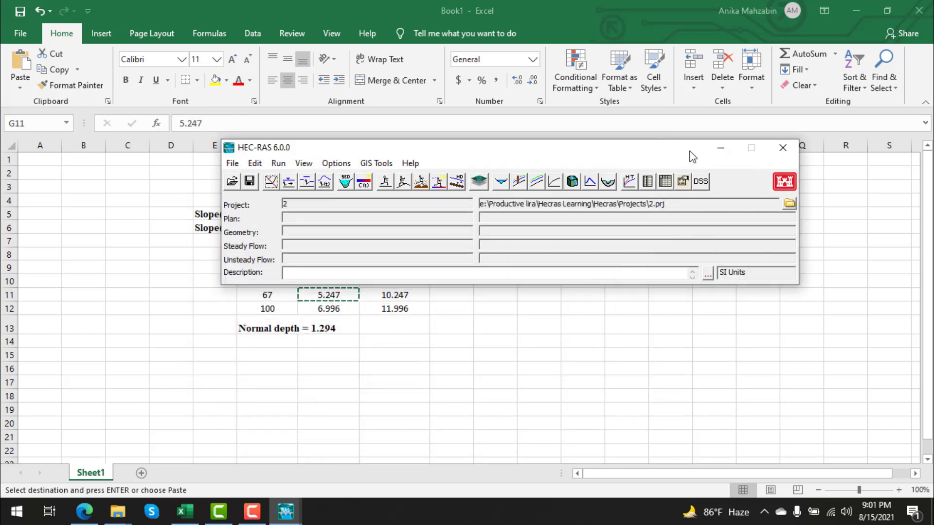
key(alt+Tab)
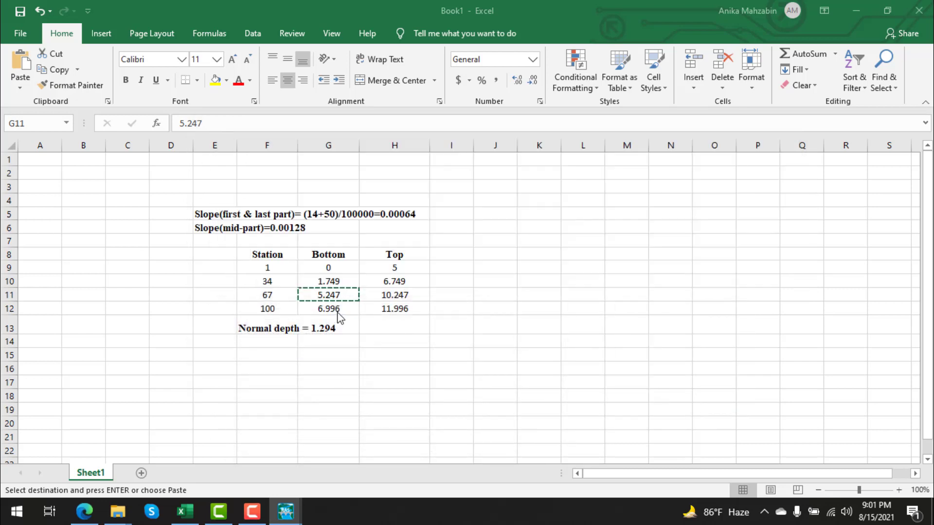
click(387, 309)
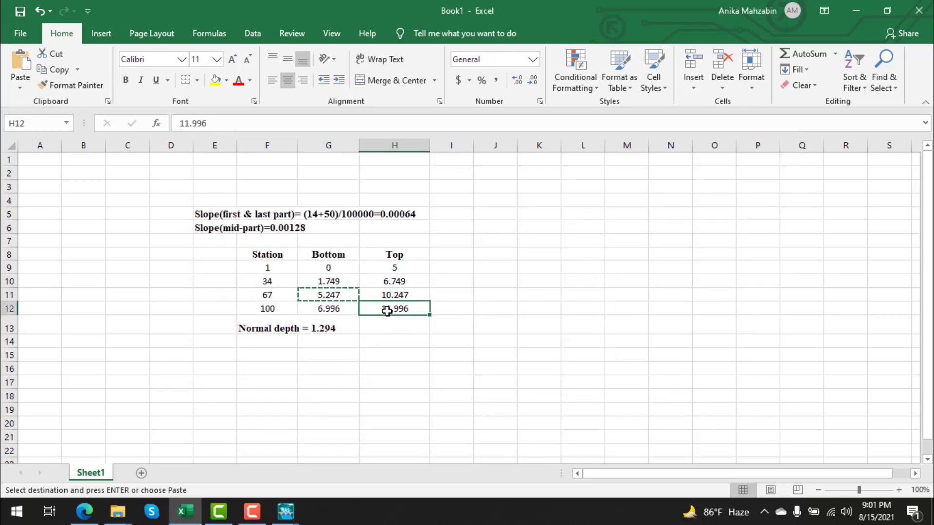
key(ctrl+c)
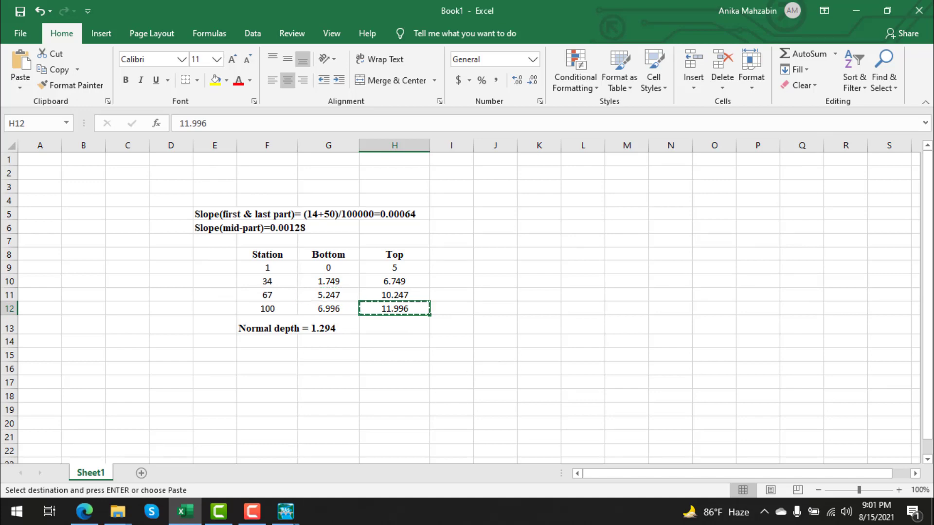
mouse_move(286, 511)
click(440, 450)
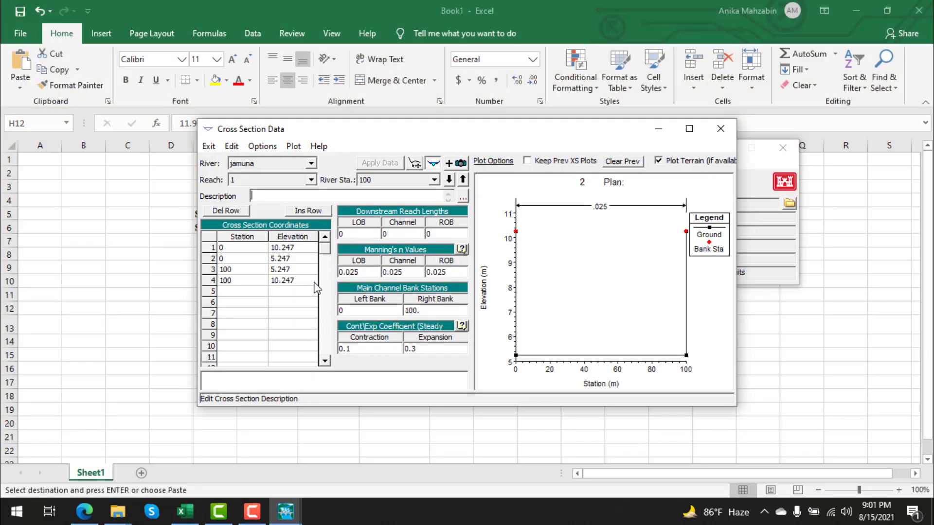
click(291, 248)
key(ctrl+v)
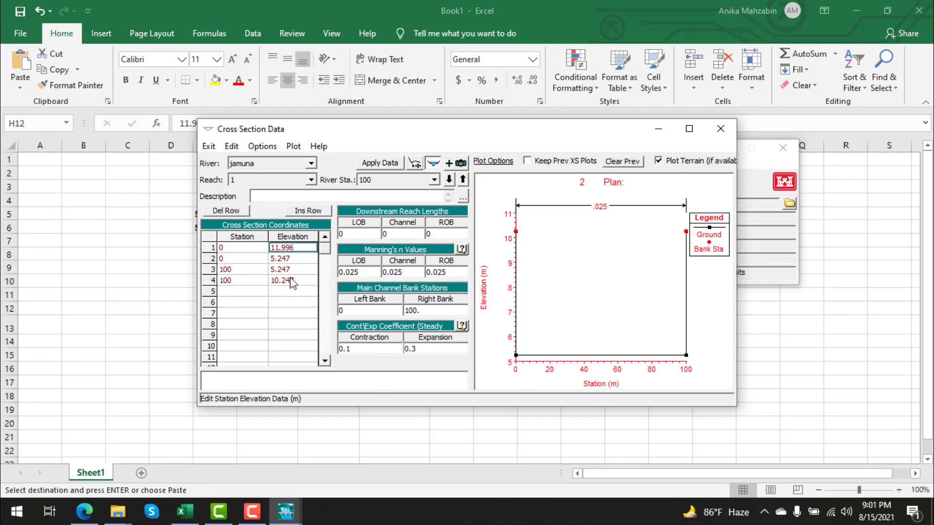
click(292, 281)
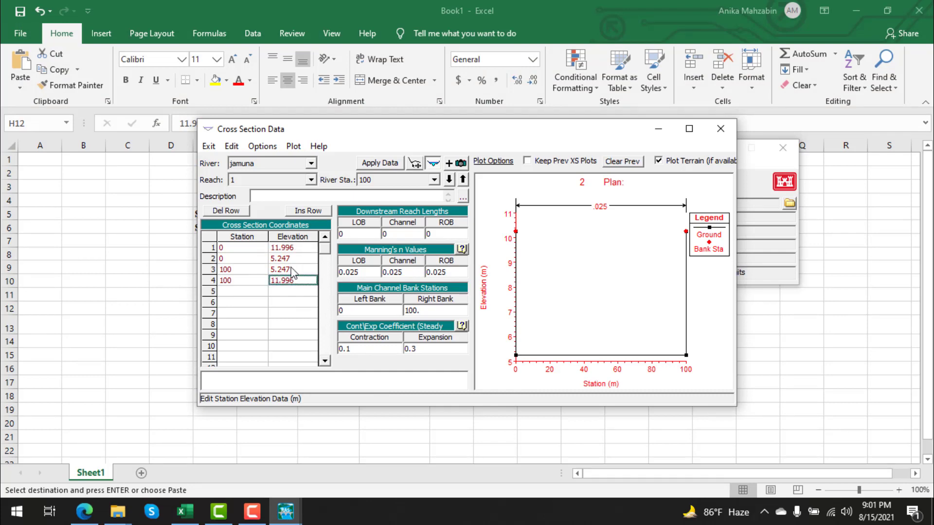
key(ctrl+v)
Copy station 100's bottom elevation from Excel and set rows 2 and 3 of the HEC-RAS cross section to 6.996.
click(658, 129)
click(722, 149)
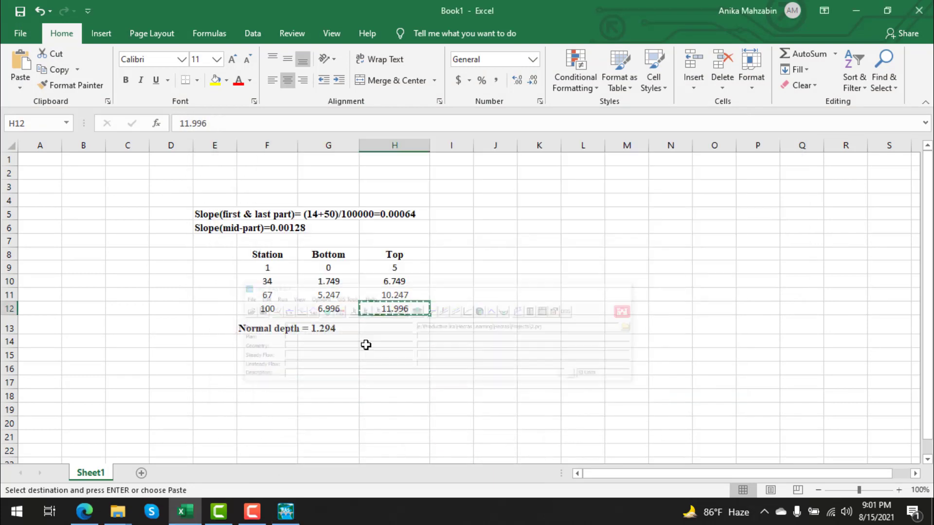
click(333, 307)
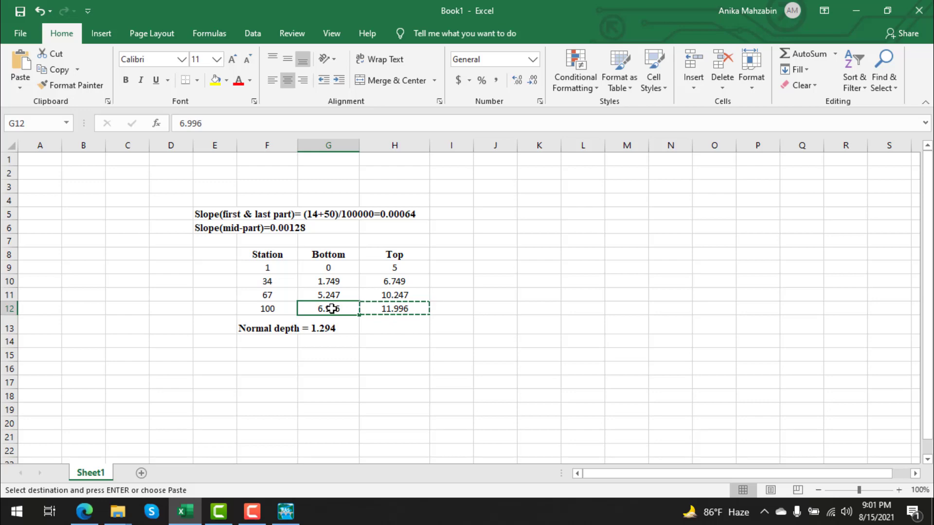
key(ctrl+c)
click(286, 515)
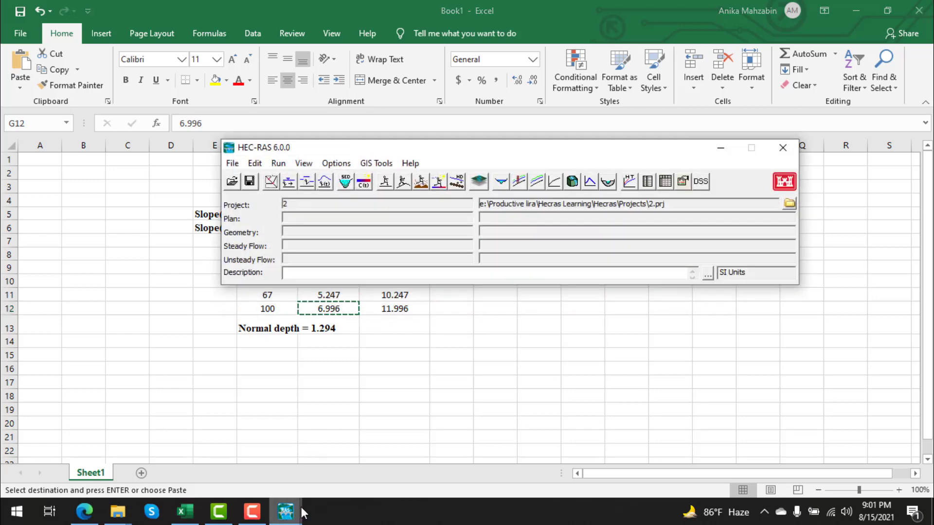
mouse_move(286, 514)
click(394, 458)
Review the cross sections at river stations 34, 67 and 100, checking the elevations and plot of each.
click(438, 229)
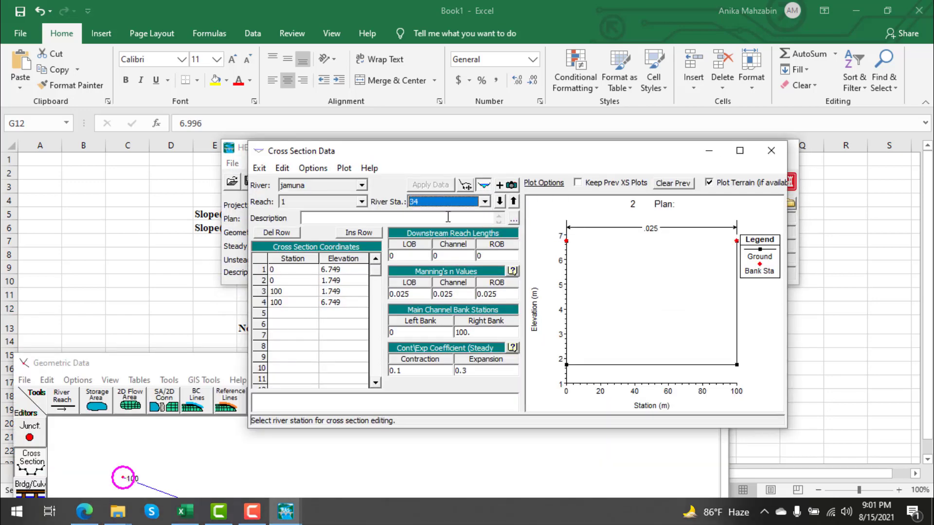
click(485, 202)
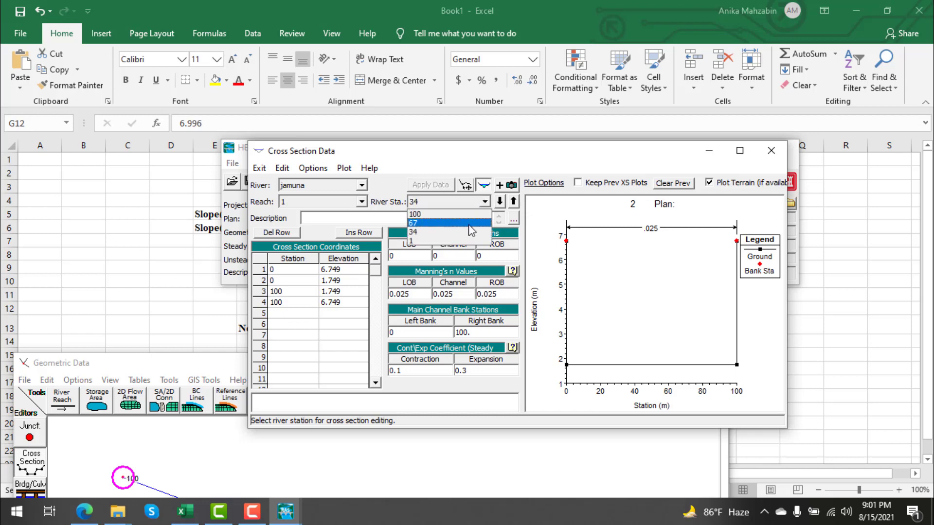
click(471, 225)
click(484, 202)
click(457, 214)
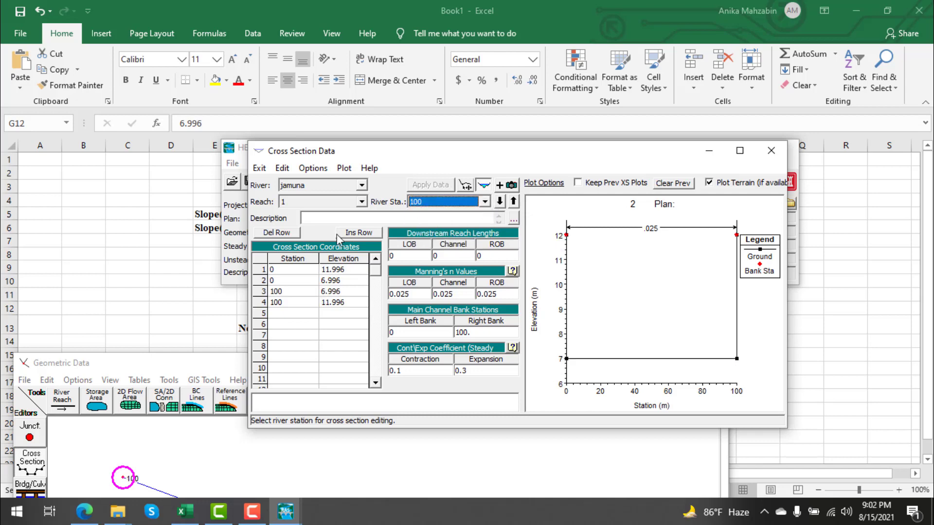
click(259, 168)
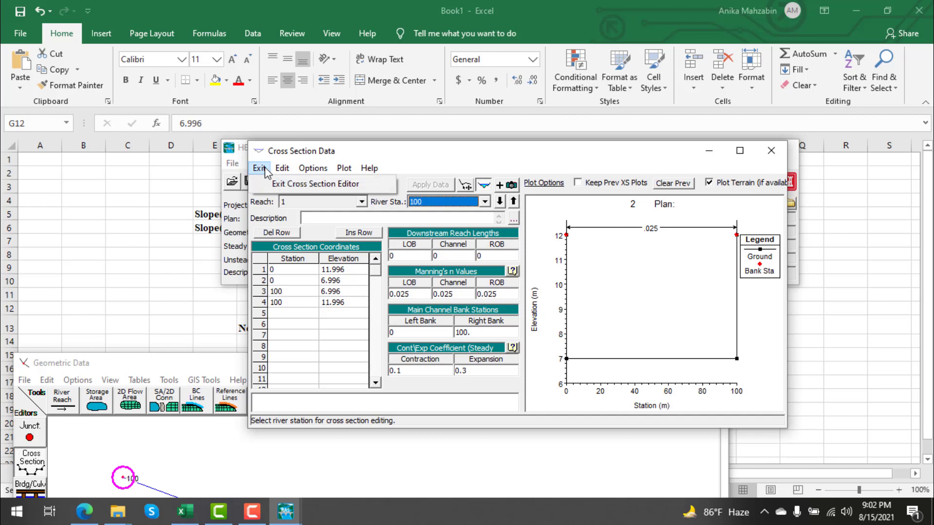
click(263, 170)
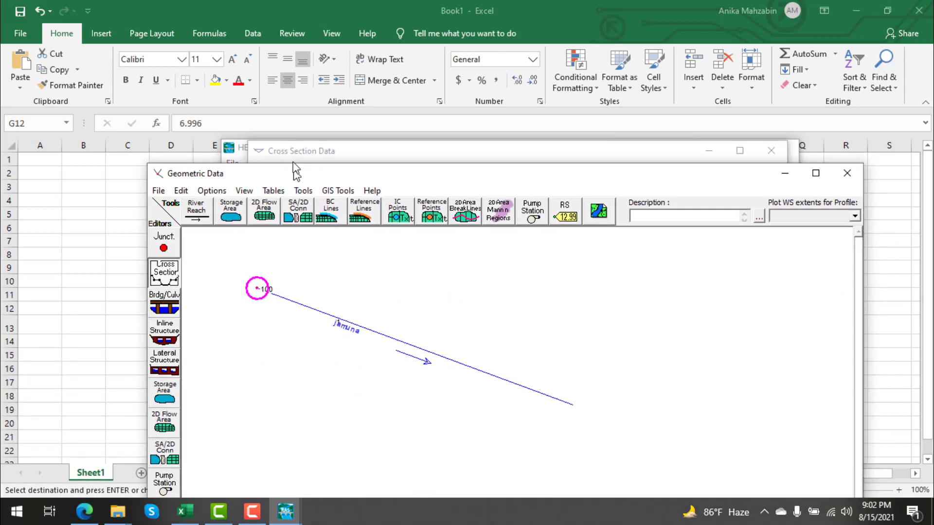
Save the geometry data with the title 2gd in the folder "2-Steady flow simulation in different slope condition".
click(159, 135)
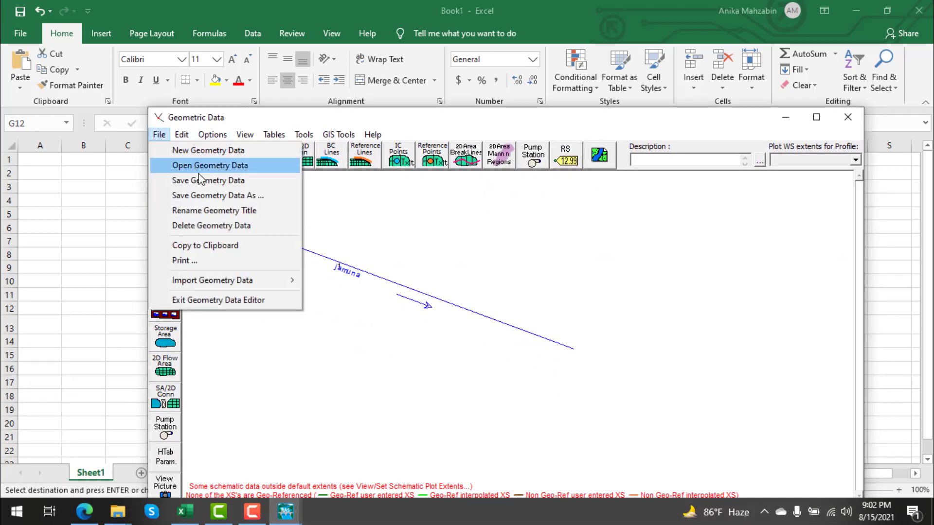
click(214, 196)
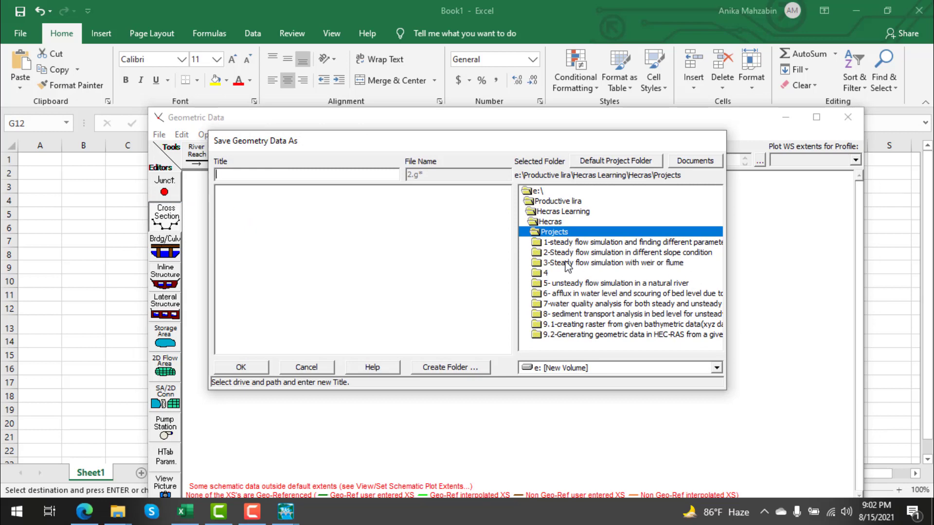
click(567, 256)
double_click(567, 257)
click(302, 177)
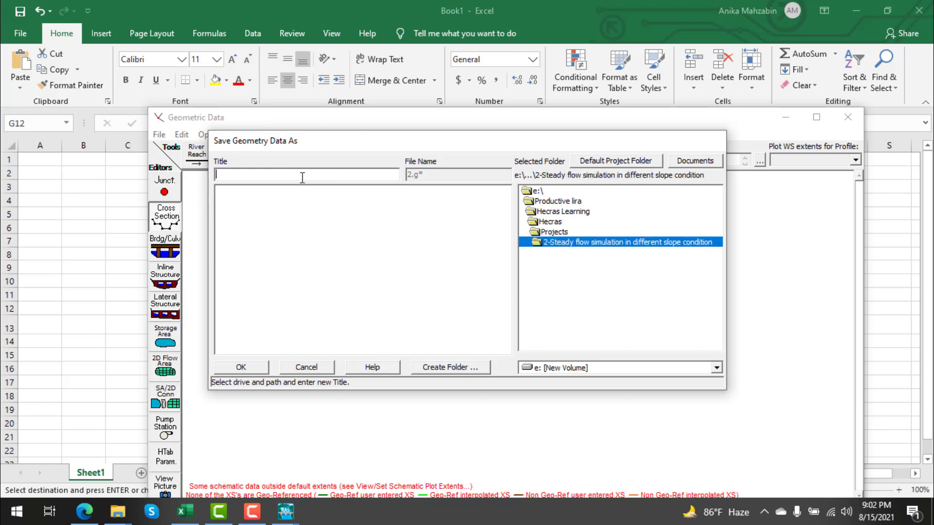
text(2gd)
click(238, 368)
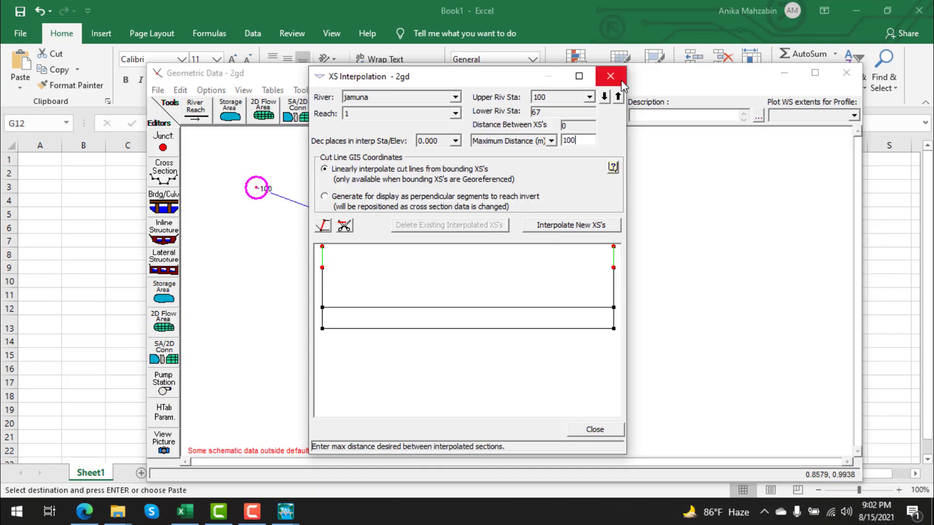
Close the XS Interpolation window and return to the geometry schematic.
click(621, 82)
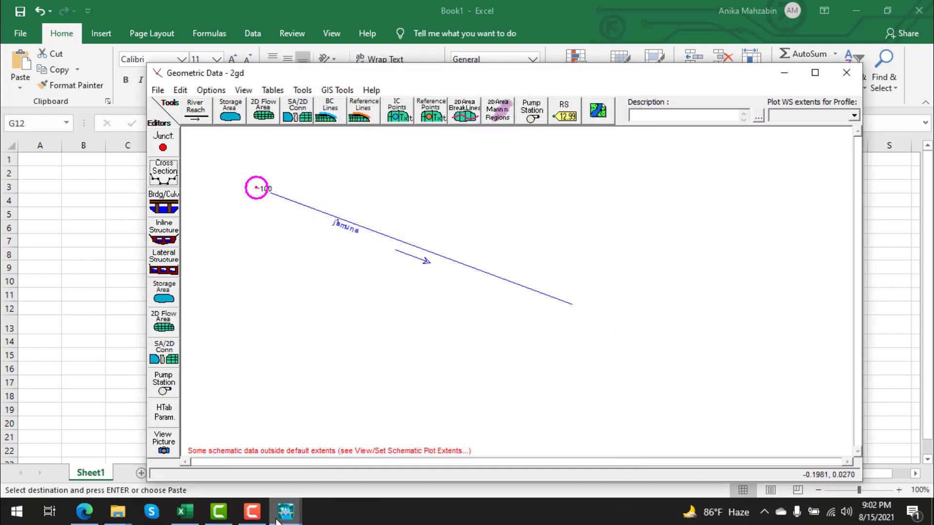
Open the cross section data for the jamuna river and display river station 34.
mouse_move(280, 519)
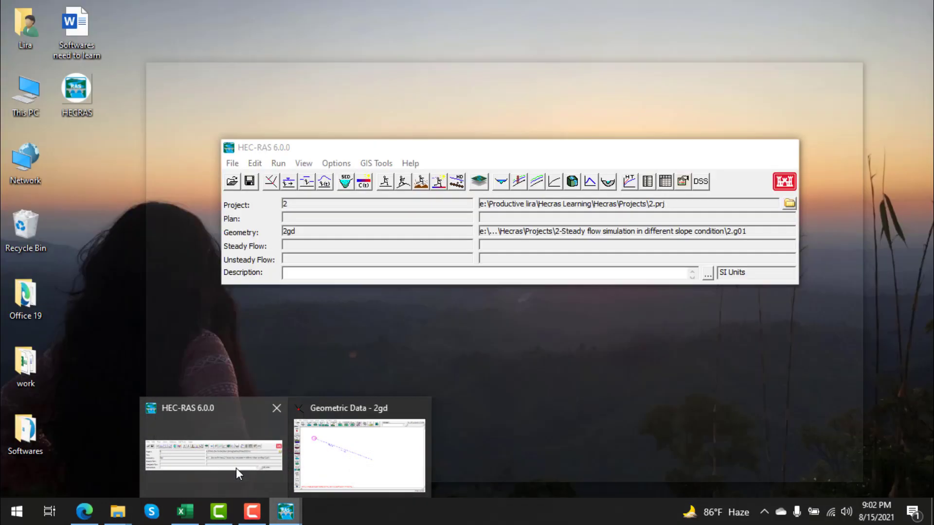
click(235, 467)
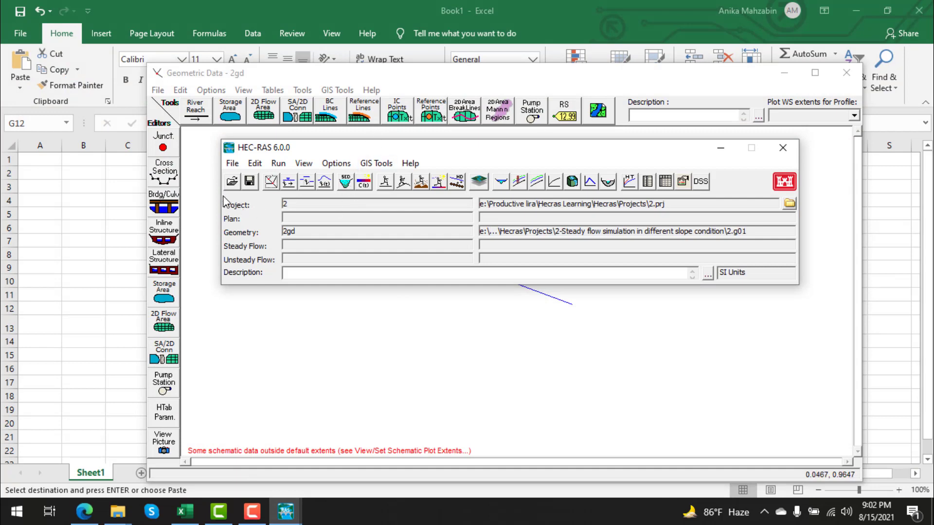
click(164, 173)
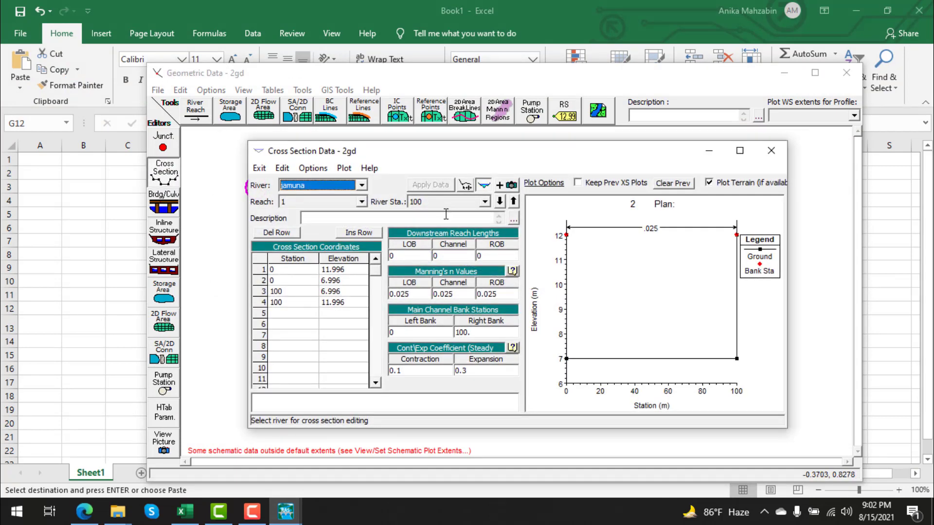
click(485, 201)
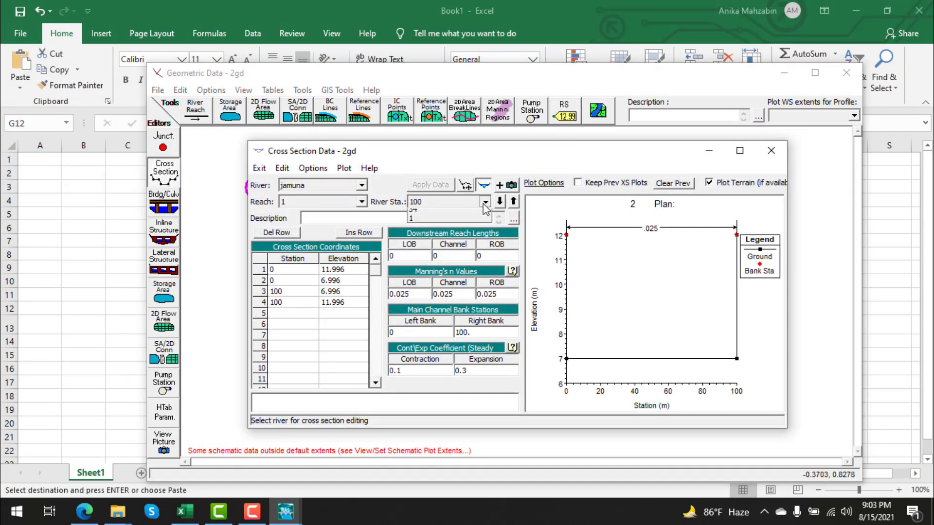
click(448, 243)
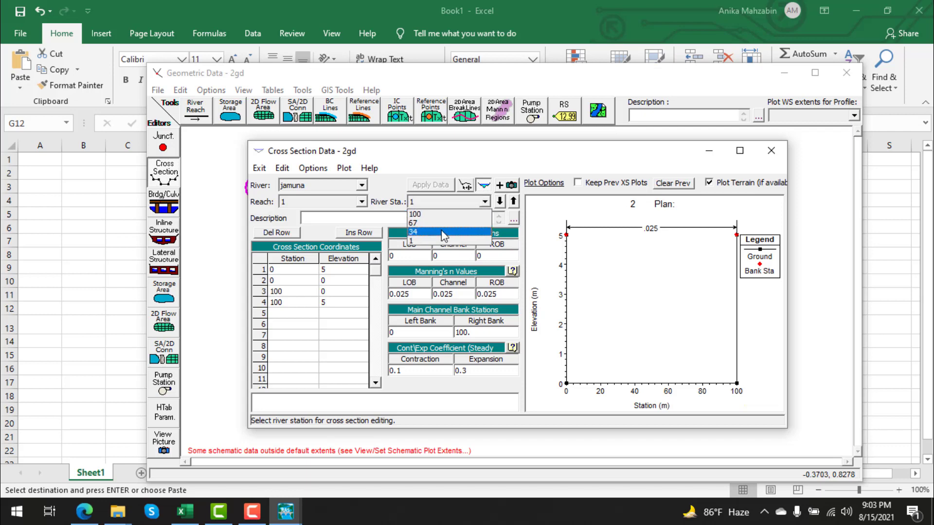
click(443, 232)
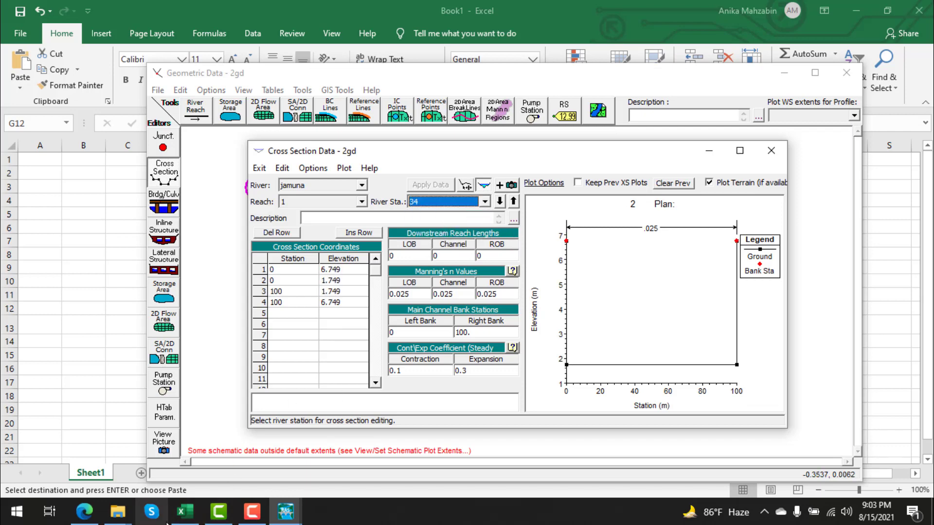
Switch to the lab PDF in Edge, check the station spacing on the hand-drawn channel sketch, and return to the HEC-RAS cross section data.
click(76, 513)
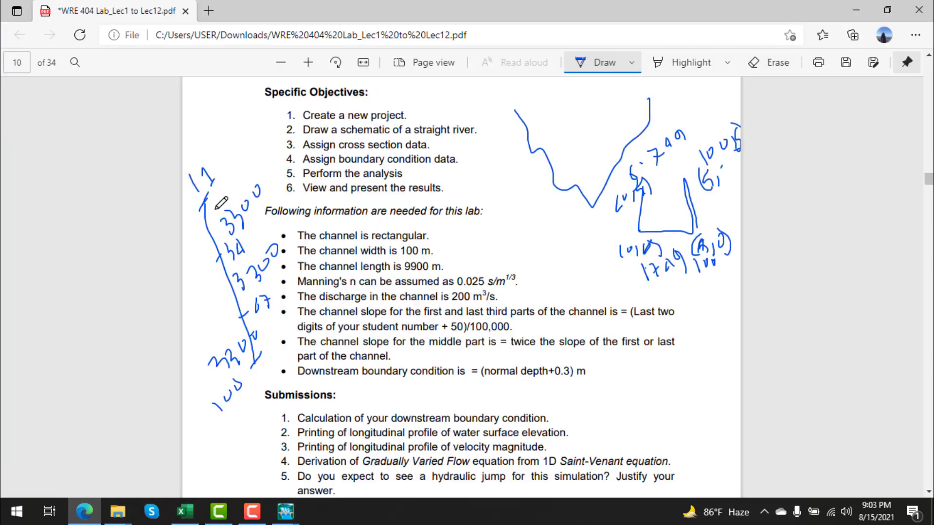
drag(214, 204, 217, 225)
drag(243, 200, 250, 208)
mouse_move(286, 511)
click(458, 445)
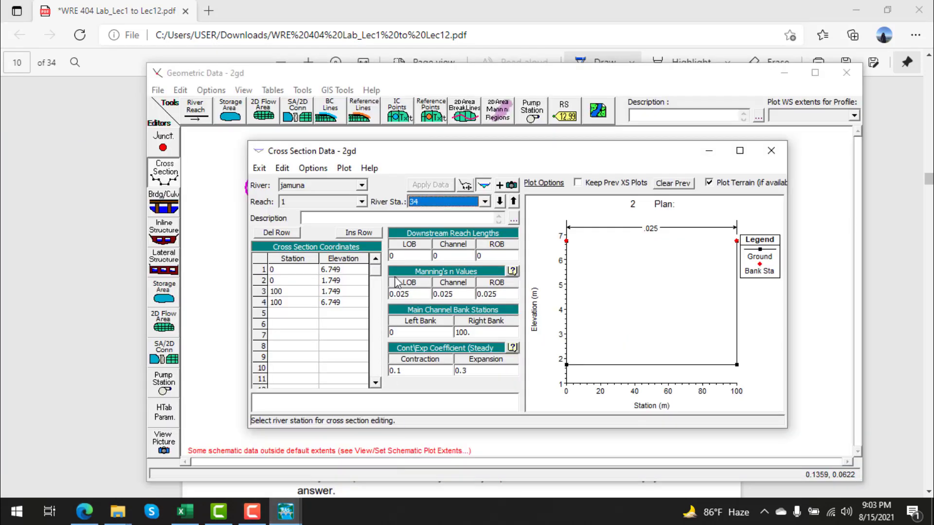
Set river station 34's downstream reach lengths to 3300 for LOB, Channel and ROB, and apply the data.
click(404, 255)
key(BackSpace)
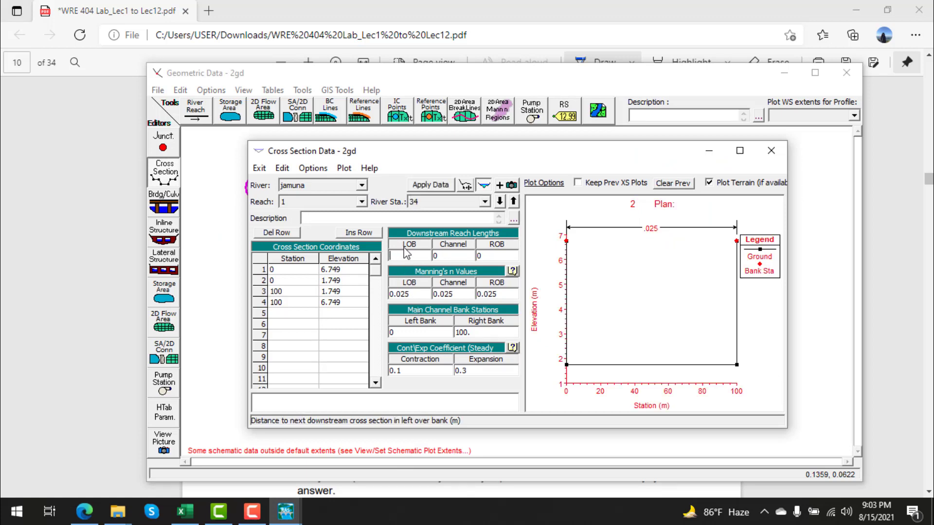
text(3300)
click(453, 256)
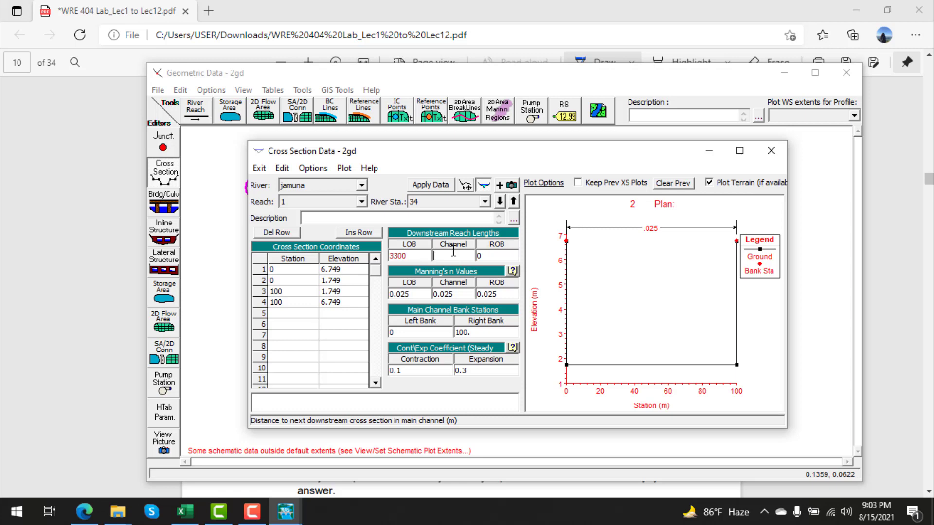
text(3300)
click(502, 256)
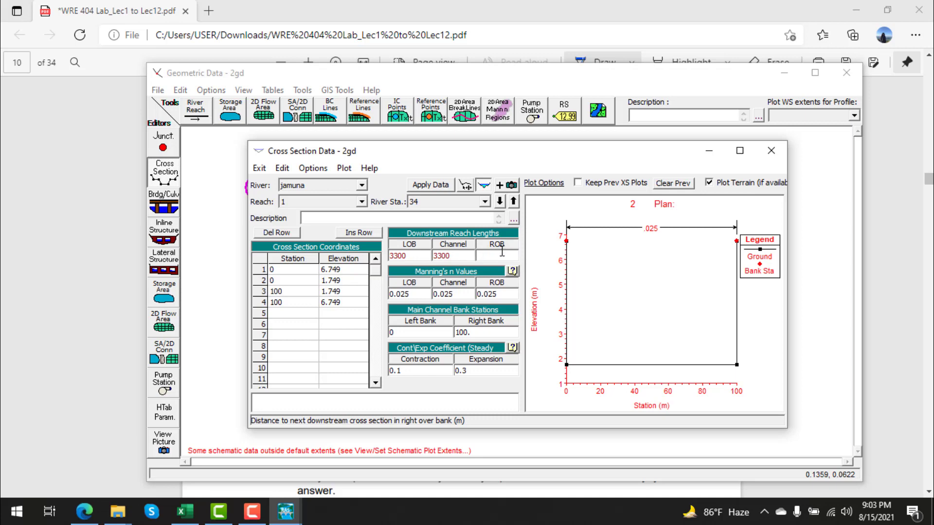
text(3300)
click(441, 188)
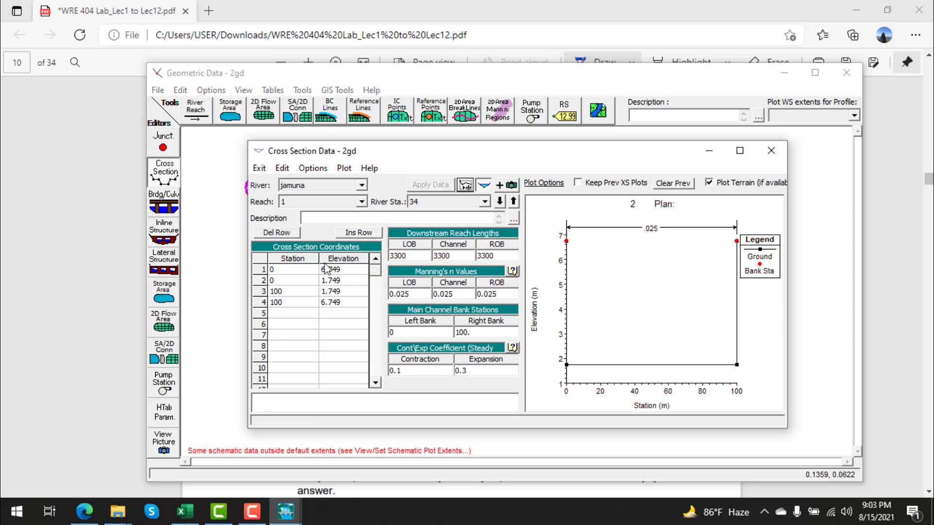
Set river station 67's downstream reach lengths to 3300 for LOB, Channel and ROB, and apply the data.
click(513, 203)
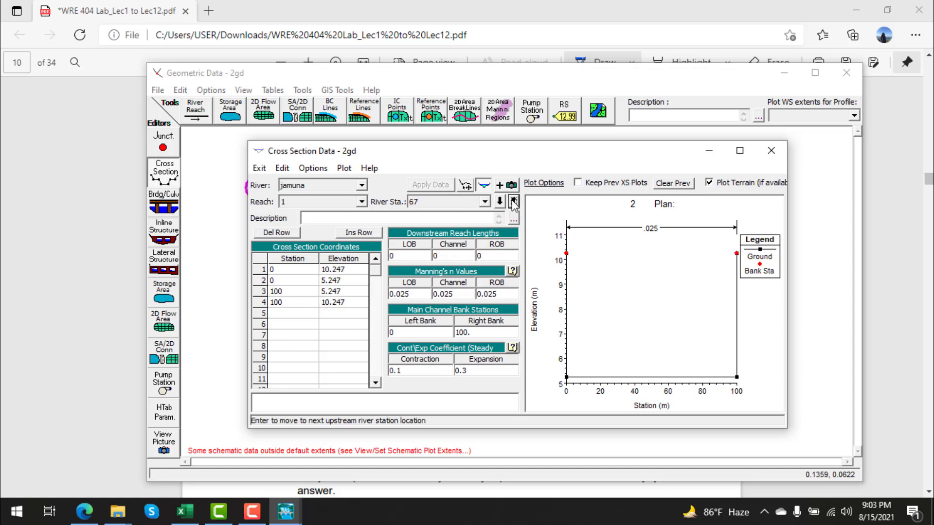
click(402, 255)
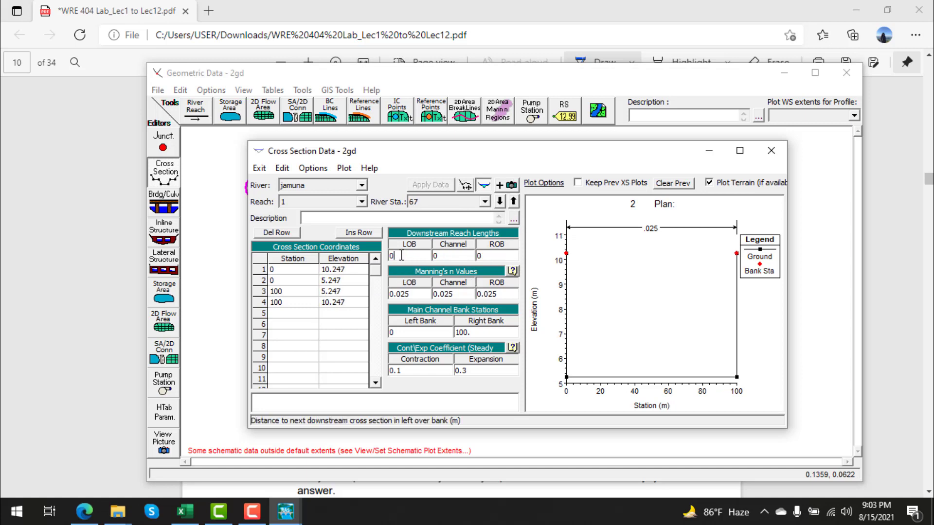
key(BackSpace)
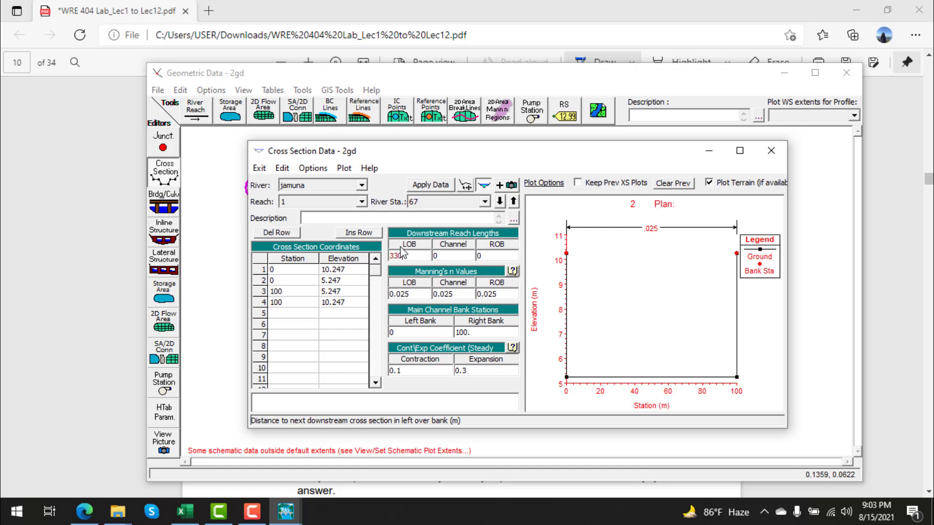
click(449, 256)
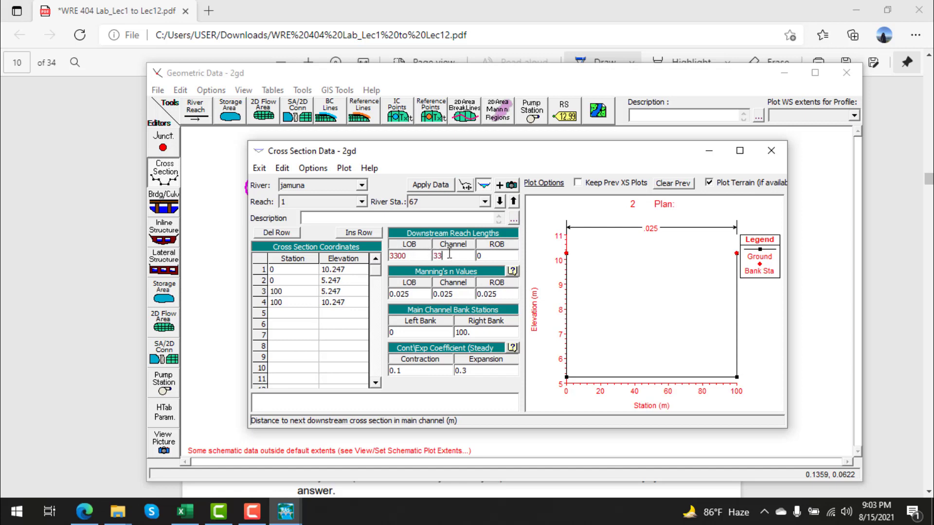
click(487, 257)
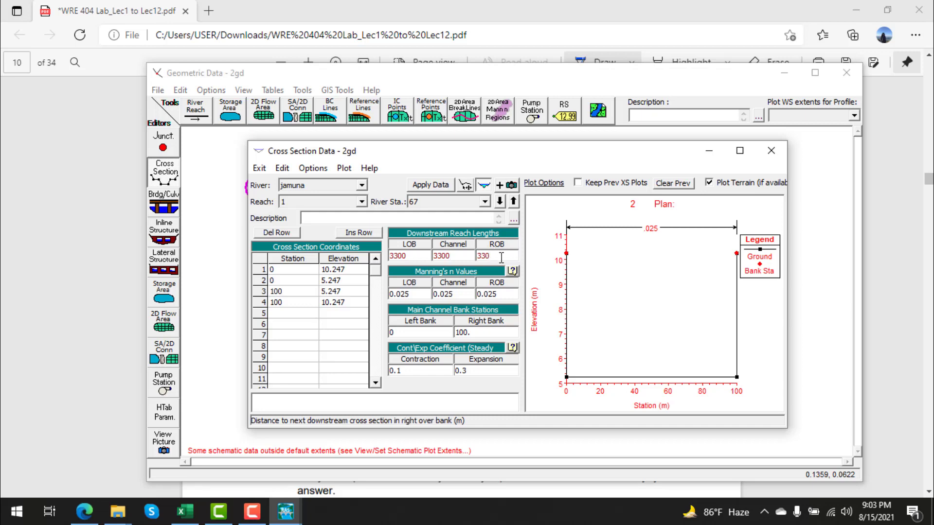
click(440, 185)
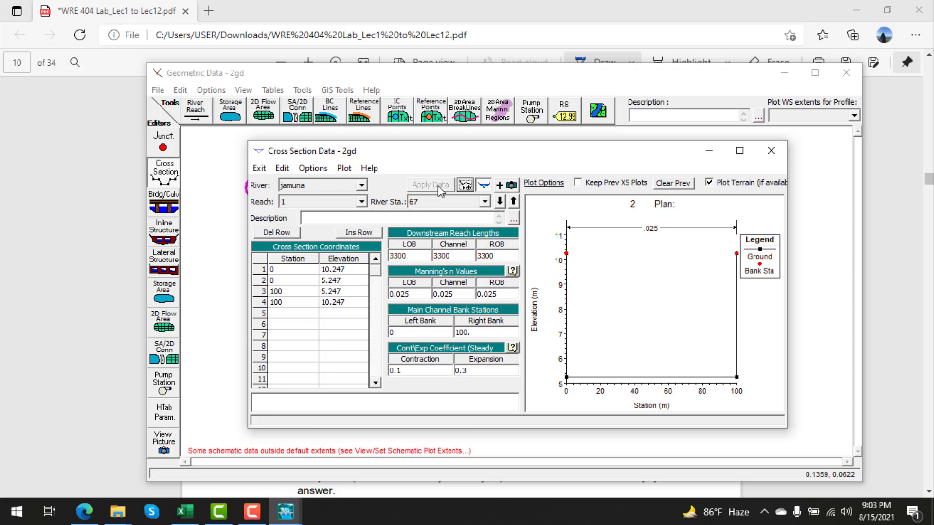
Set river station 100's downstream reach lengths to 3300 for LOB, Channel and ROB, and apply the data.
click(513, 201)
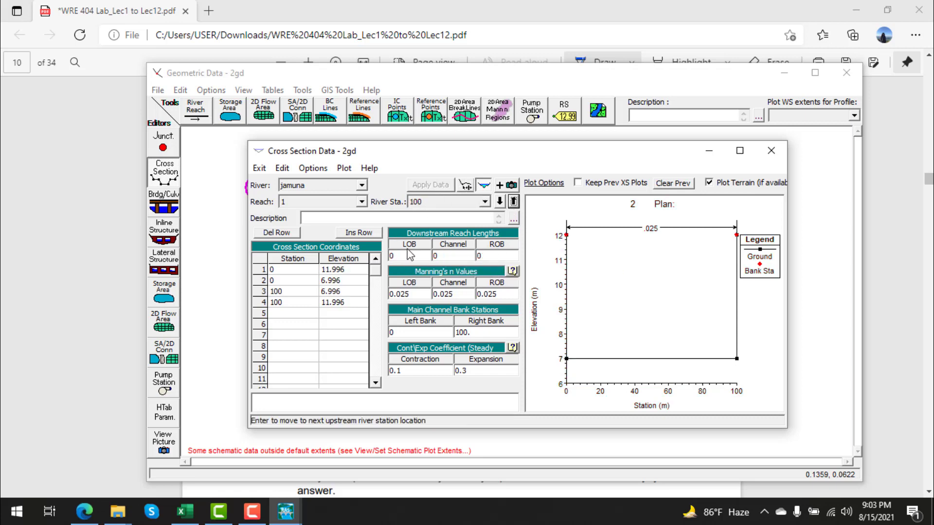
click(397, 254)
key(BackSpace)
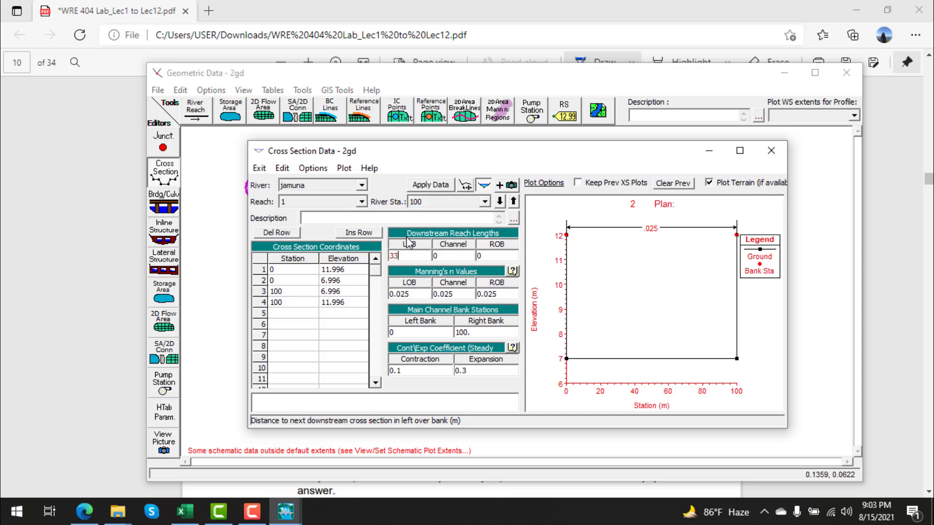
click(455, 253)
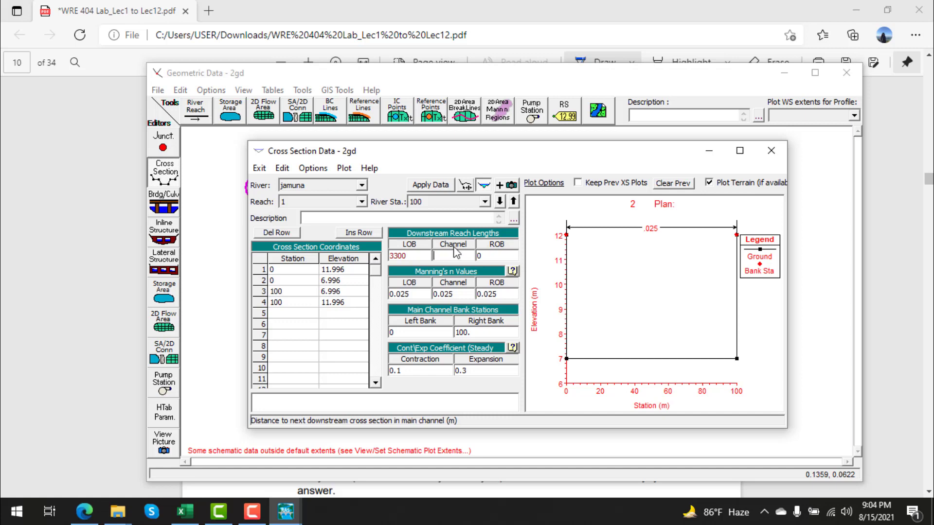
text(3300)
click(483, 256)
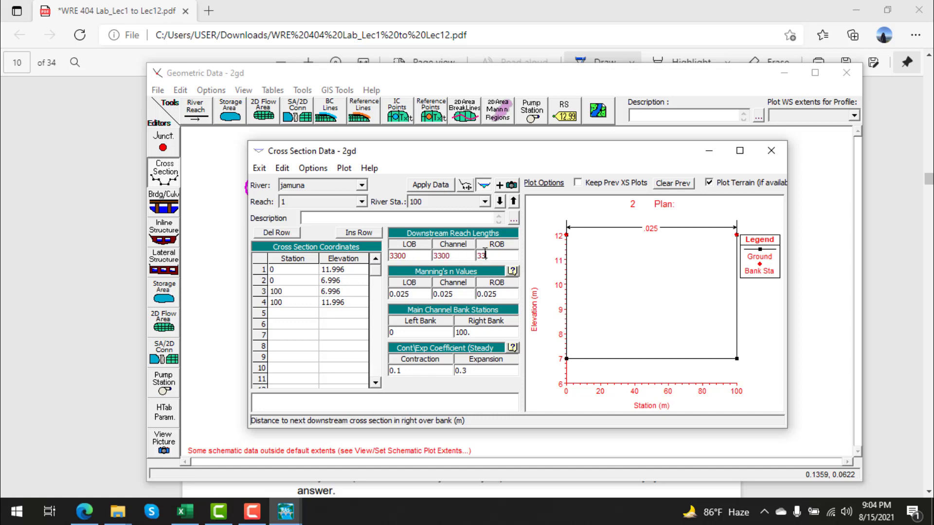
text(3300)
click(430, 185)
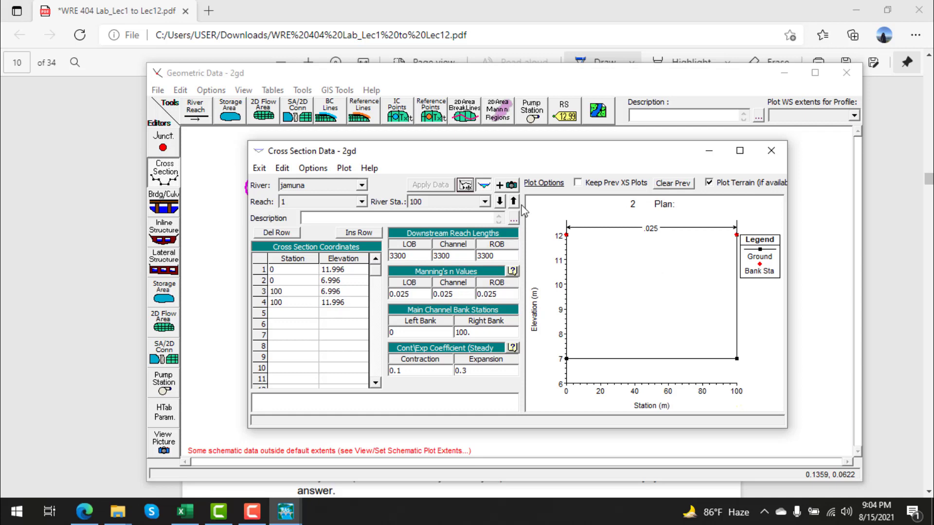
Minimize the cross section editor and save the geometry data.
click(709, 150)
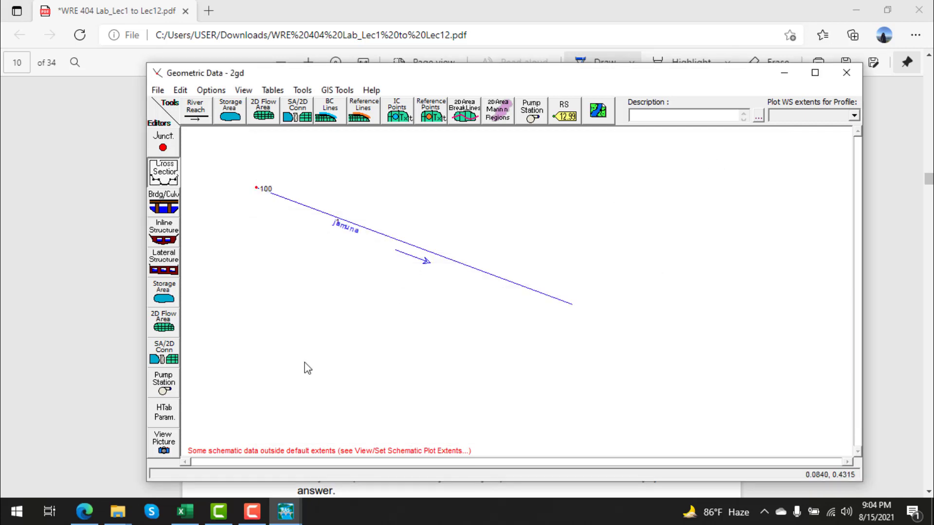
click(167, 94)
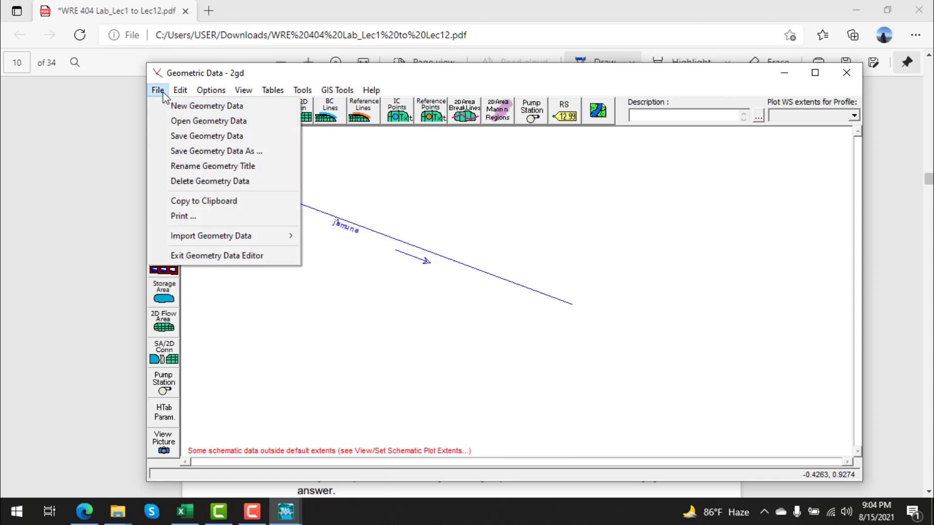
click(187, 136)
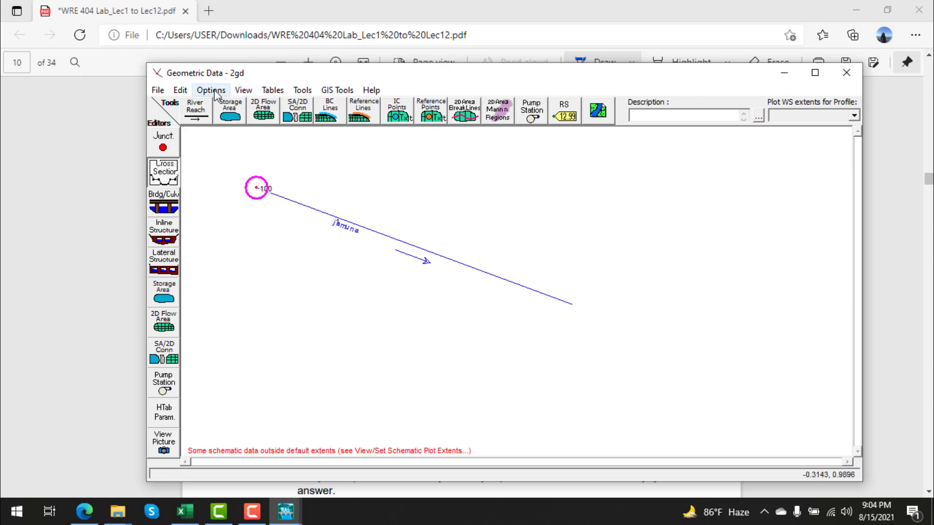
Interpolate new cross sections between river stations 100 and 67 with a maximum distance of 100 m.
click(302, 91)
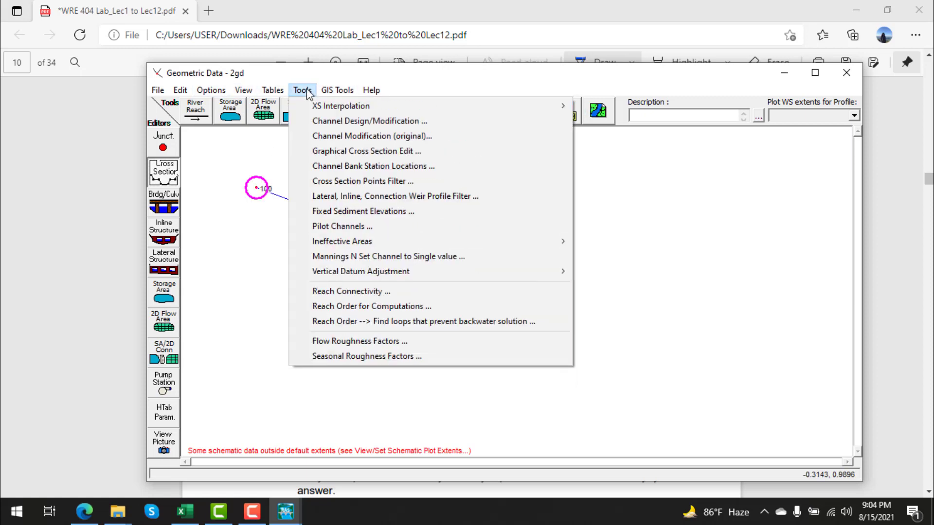
mouse_move(506, 107)
click(636, 126)
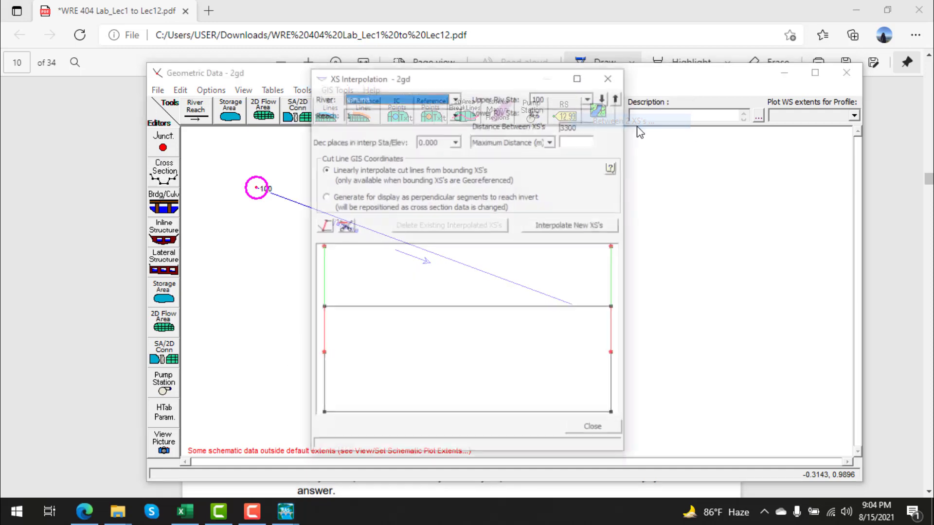
click(574, 140)
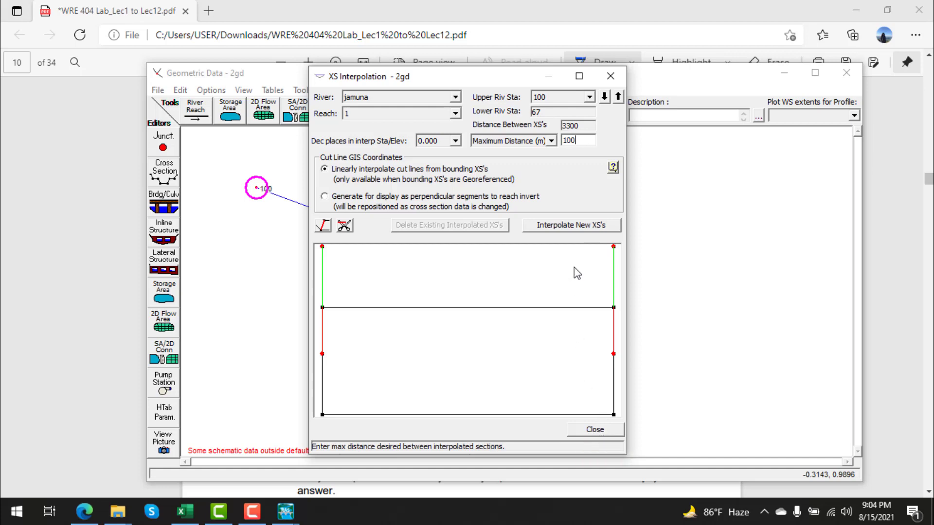
click(569, 225)
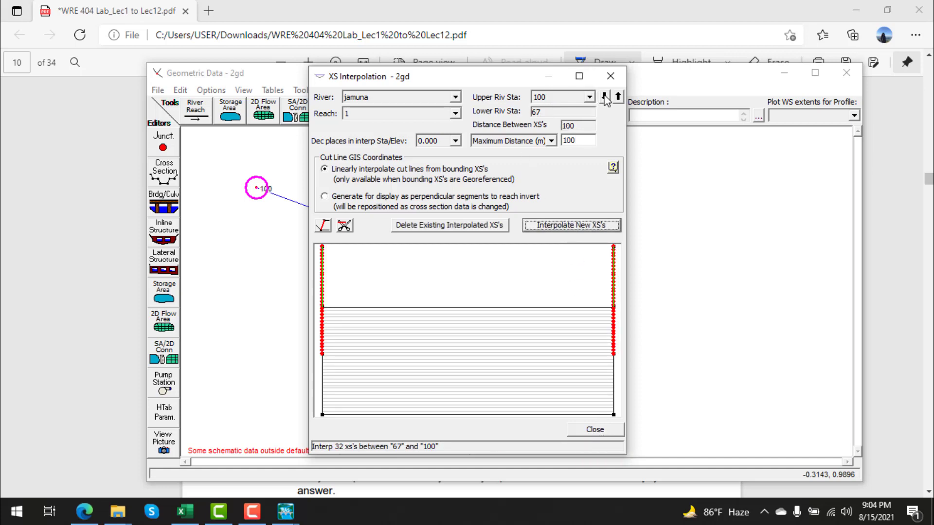
Try to interpolate new cross sections with river station 1 as the upper station.
click(617, 96)
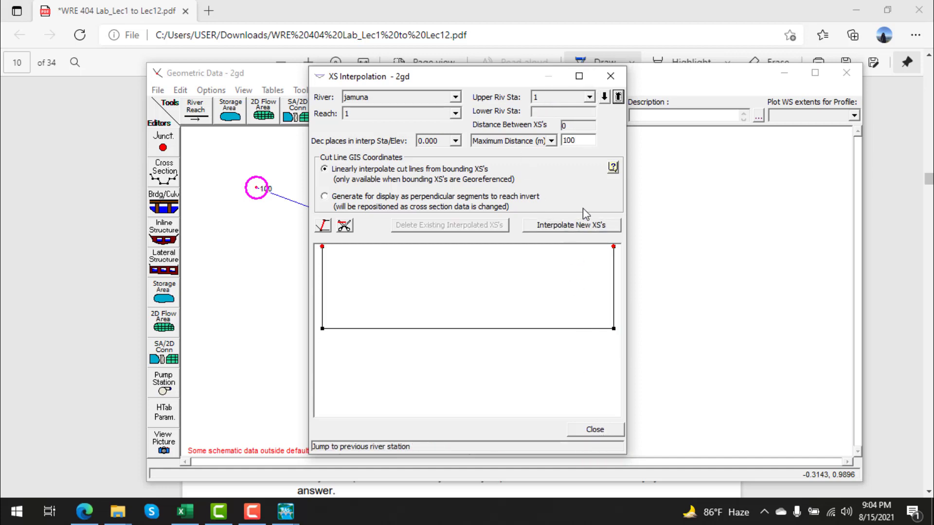
click(593, 226)
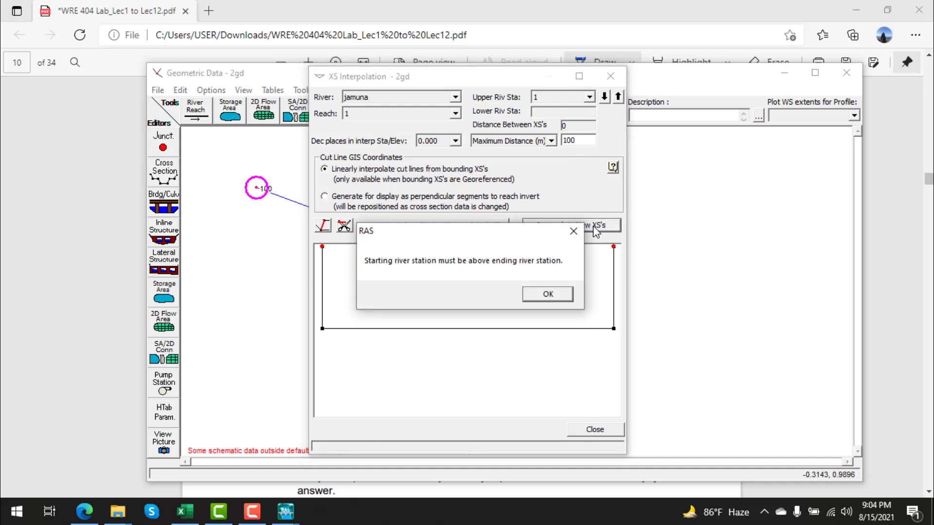
click(554, 298)
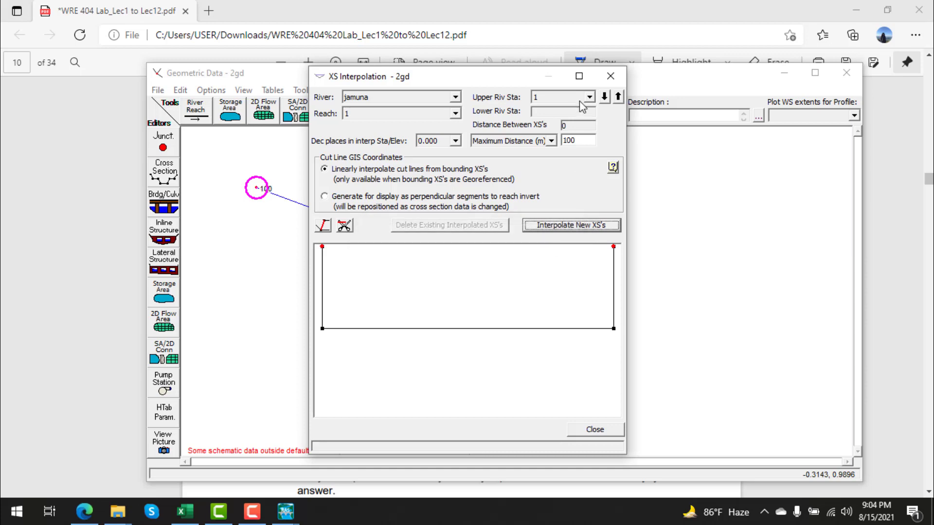
Interpolate new cross sections between river stations 34 and 1 with a maximum distance of 100 m.
click(589, 97)
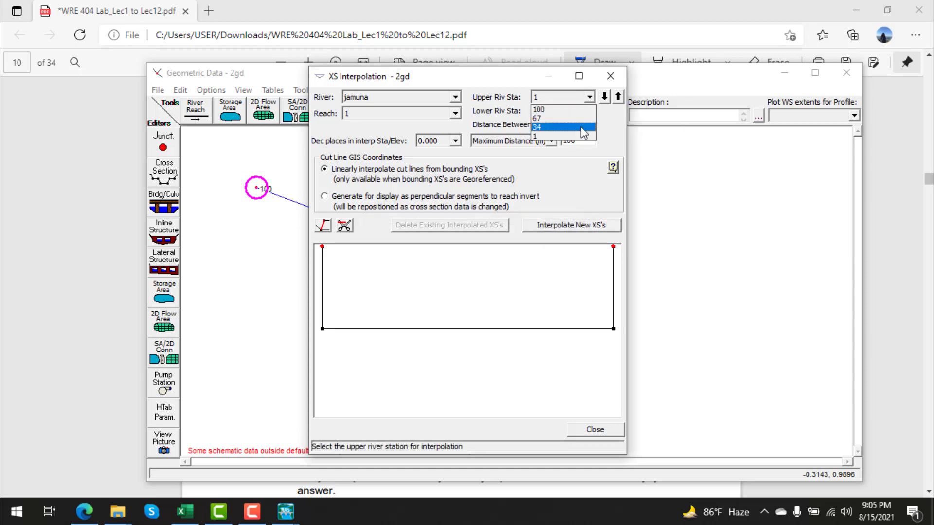
click(584, 128)
click(610, 227)
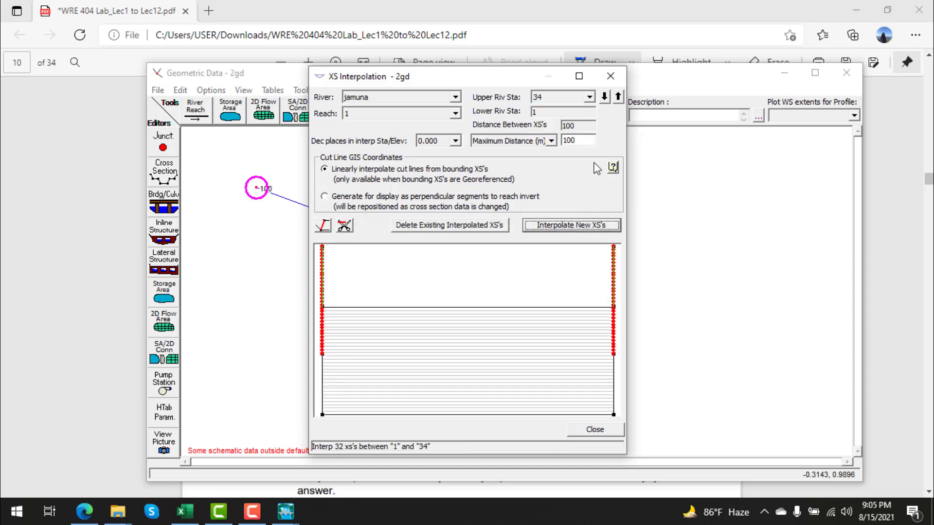
Interpolate new cross sections between river stations 67 and 34 with a maximum distance of 100 m and close the interpolation window.
click(589, 97)
click(583, 119)
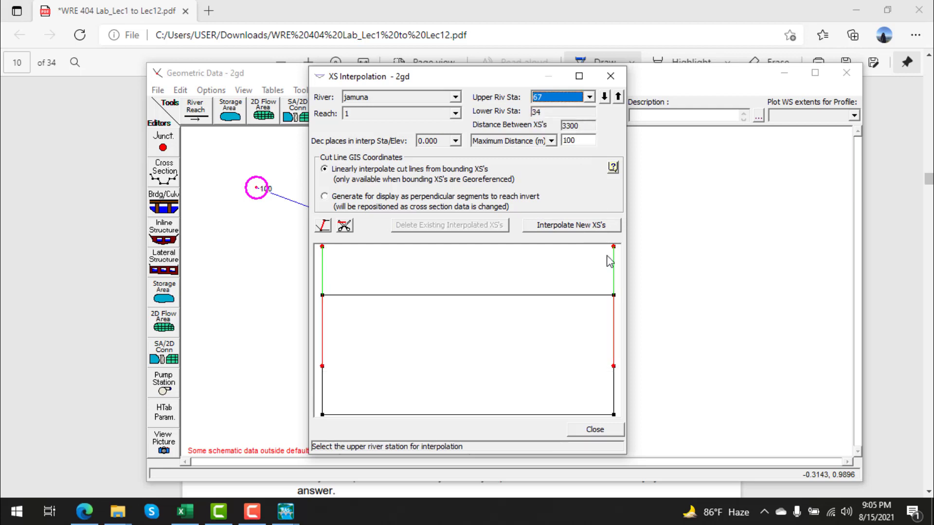
click(591, 226)
click(588, 97)
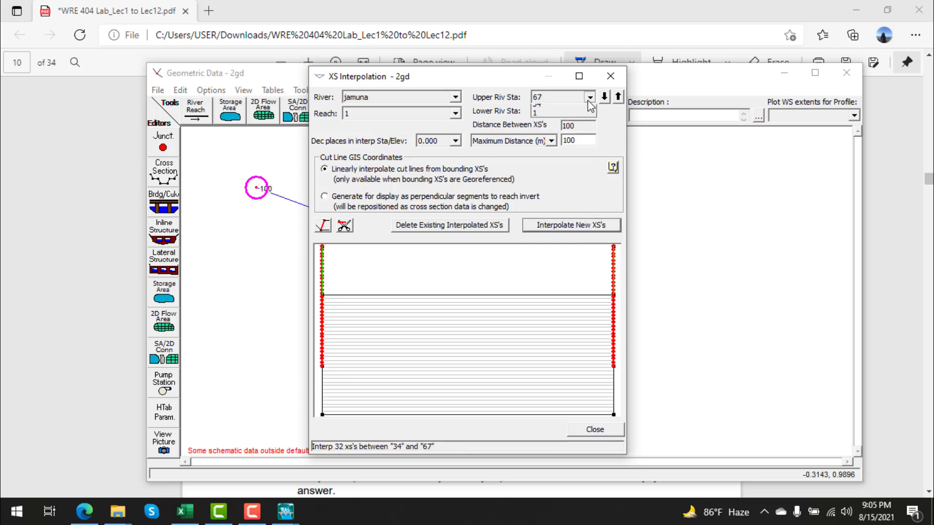
click(586, 111)
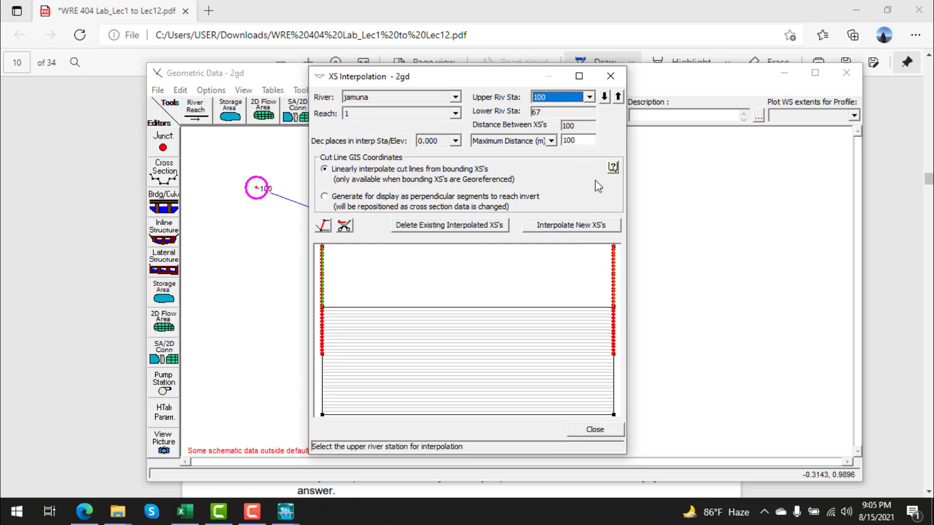
click(594, 429)
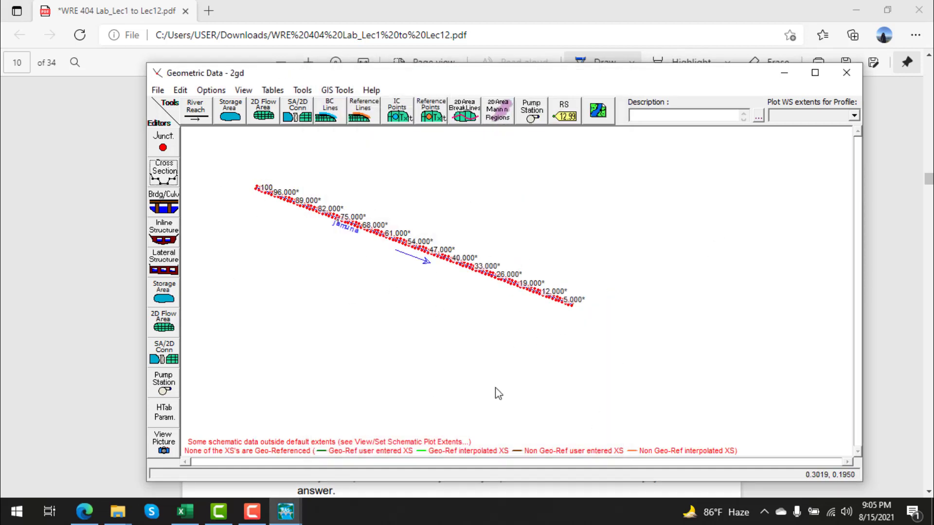
Save the geometry data and minimize the geometry editor.
click(158, 90)
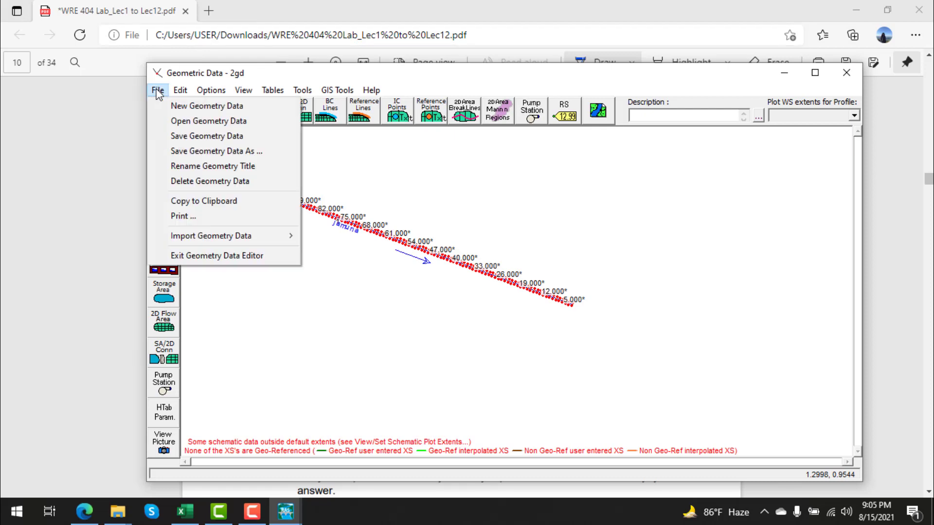
click(214, 136)
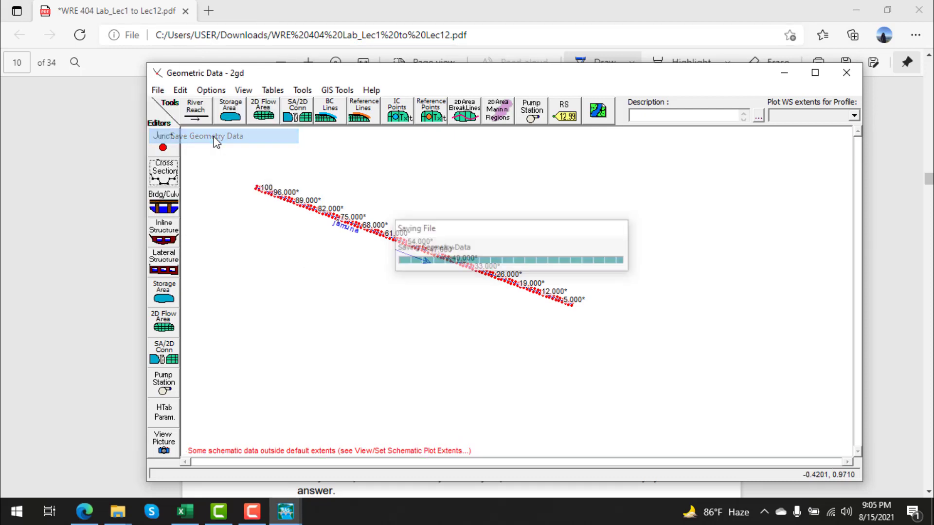
click(780, 75)
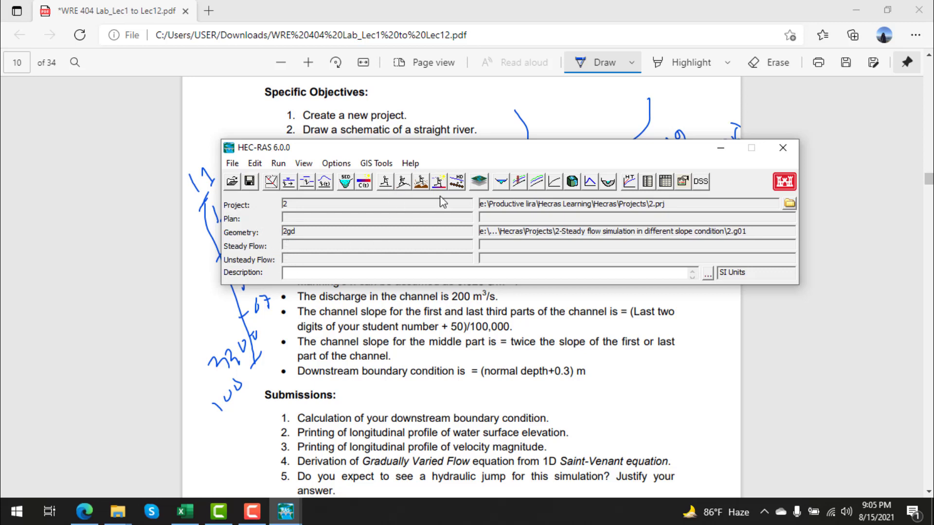
Open the steady flow data, enter a PF 1 discharge of 200 m3/s at river station 100 and apply it.
click(288, 182)
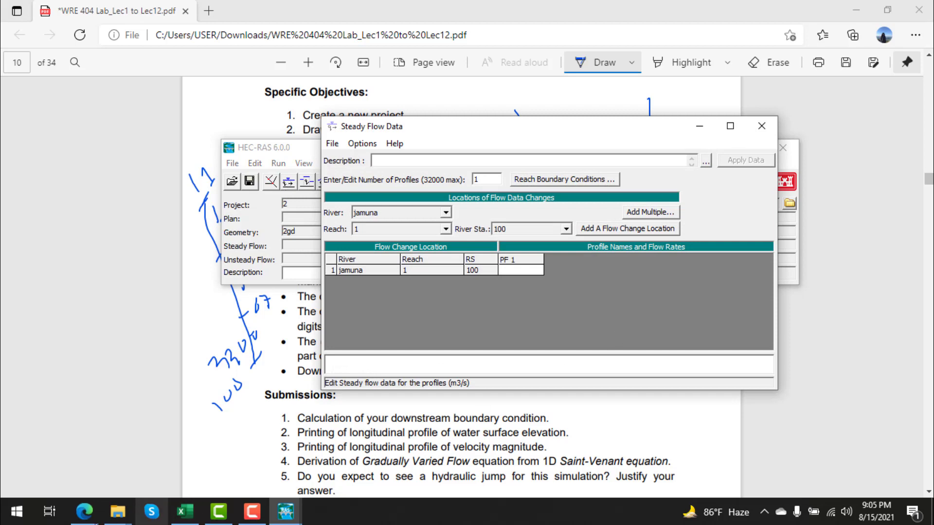
click(94, 516)
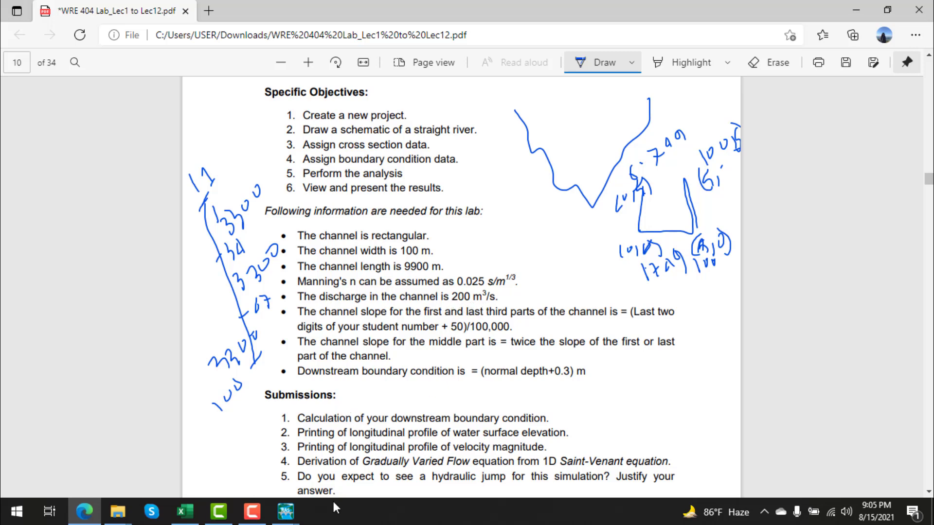
mouse_move(285, 511)
click(387, 477)
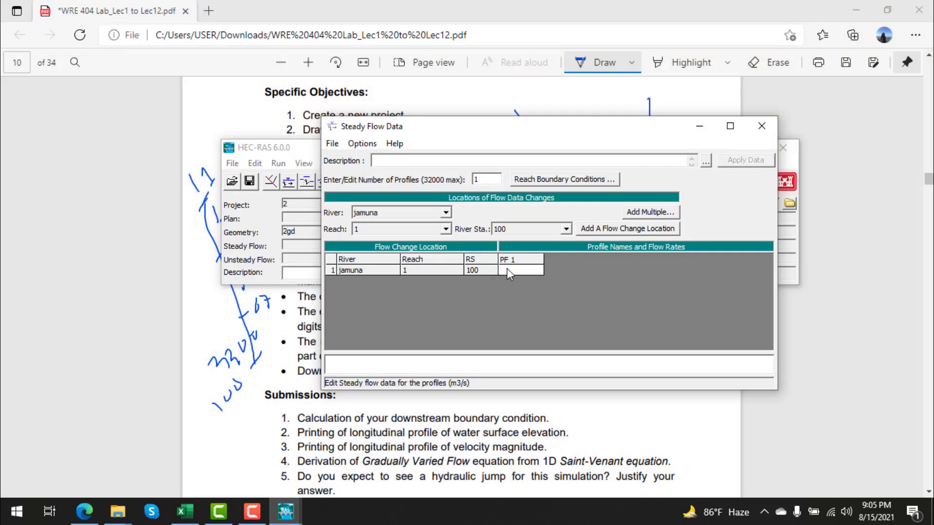
text(200)
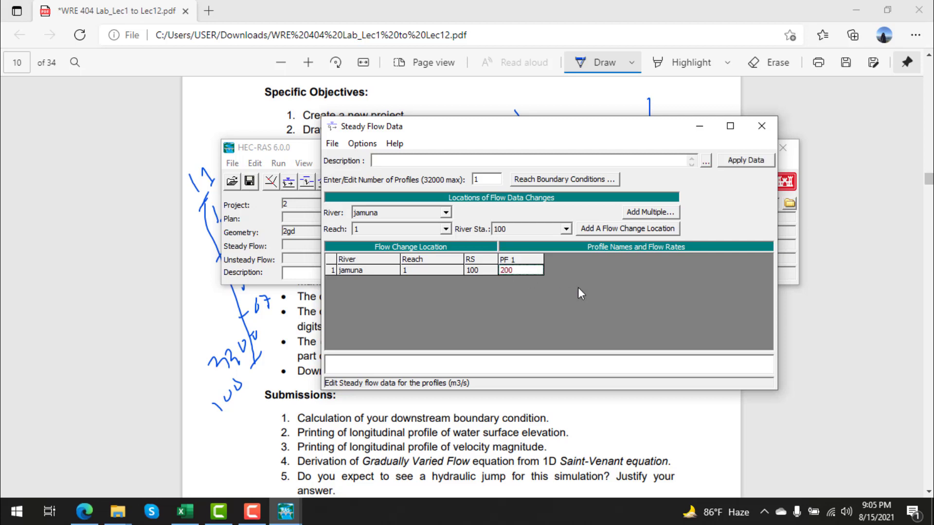
click(743, 160)
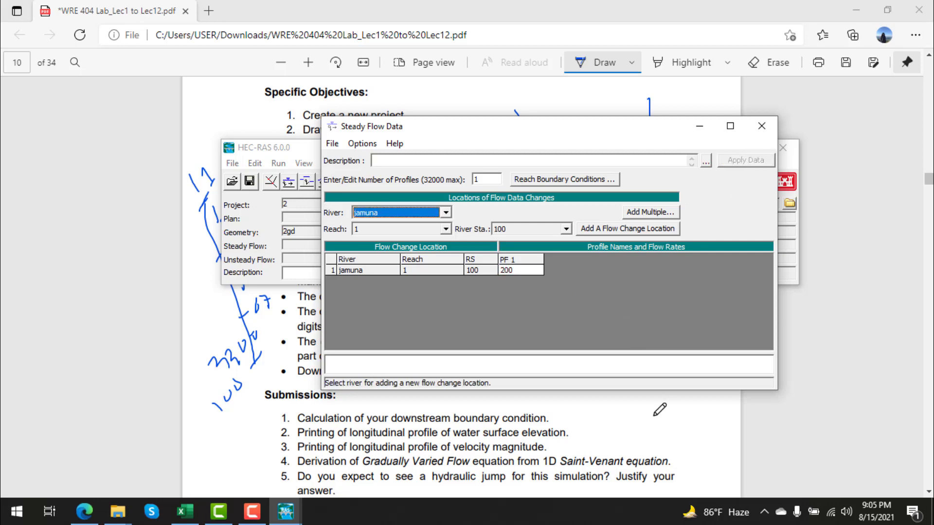
click(570, 181)
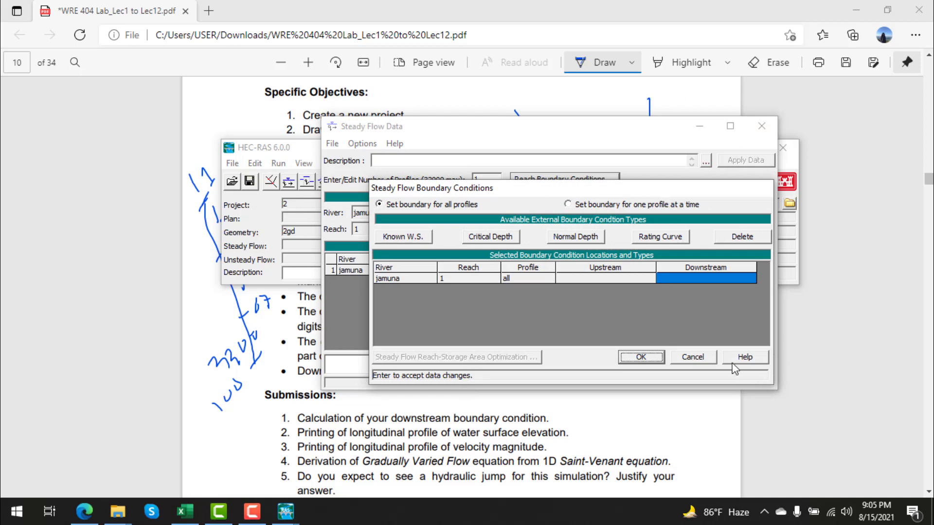
click(692, 357)
click(698, 127)
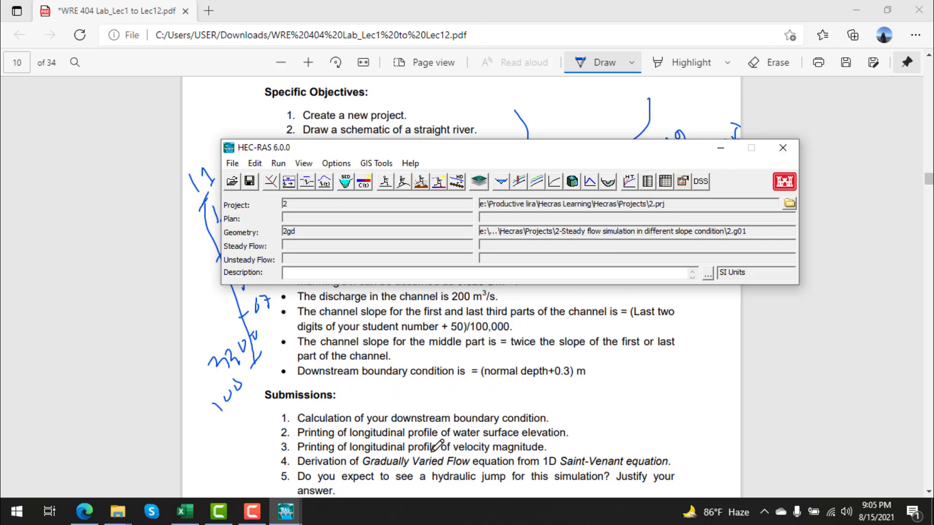
Check the normal depth in Excel, set the reach's downstream boundary to a known water surface of 1.594 m in HEC-RAS and apply it.
click(184, 511)
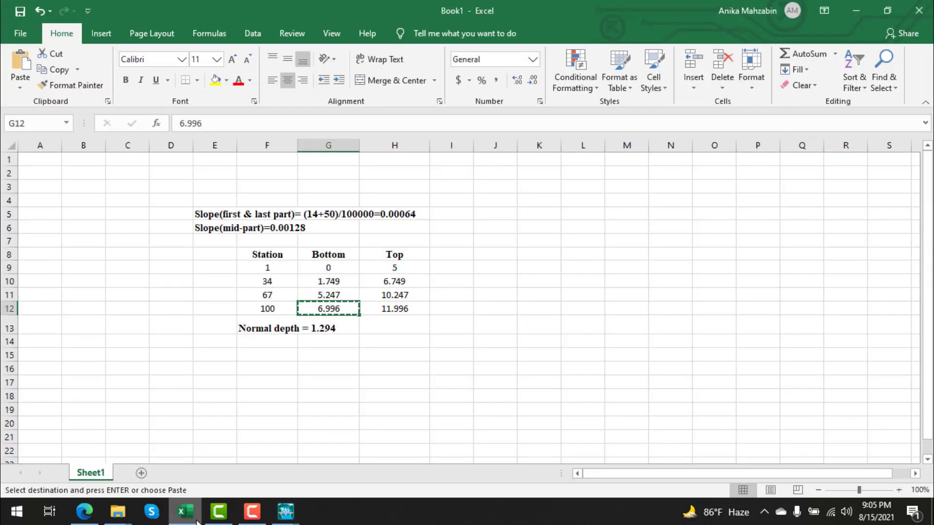
click(196, 521)
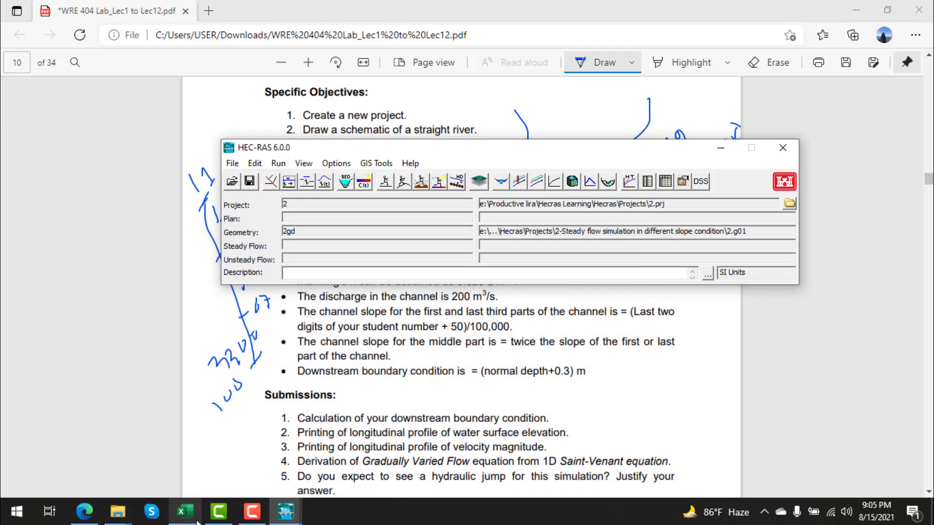
mouse_move(284, 511)
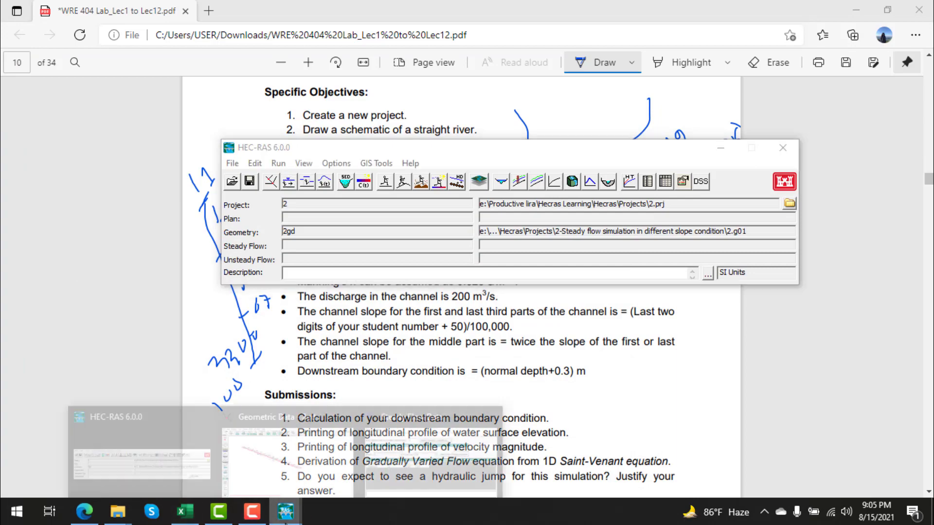
click(419, 451)
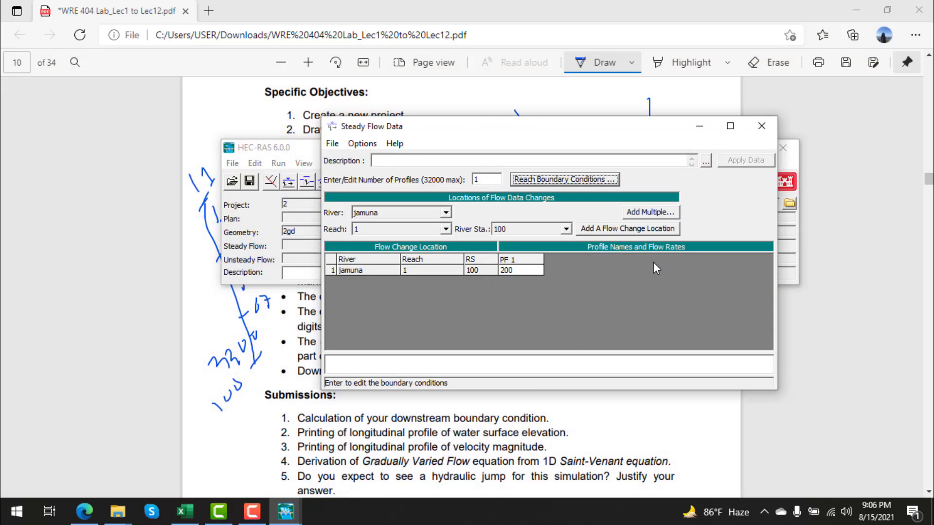
click(570, 178)
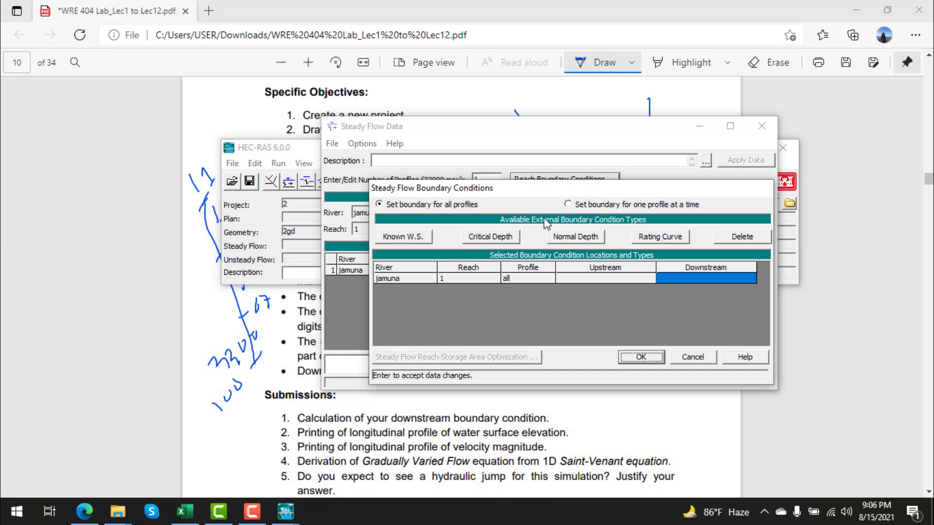
click(394, 237)
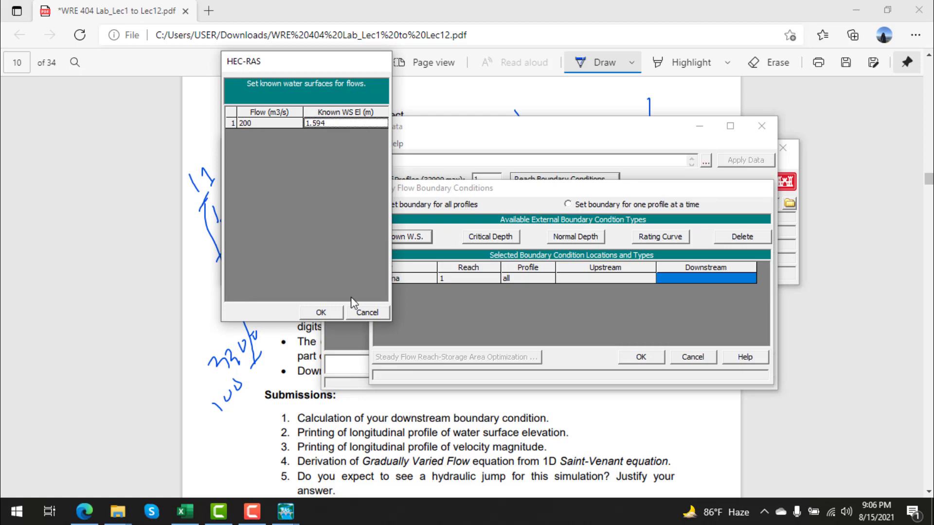
click(321, 312)
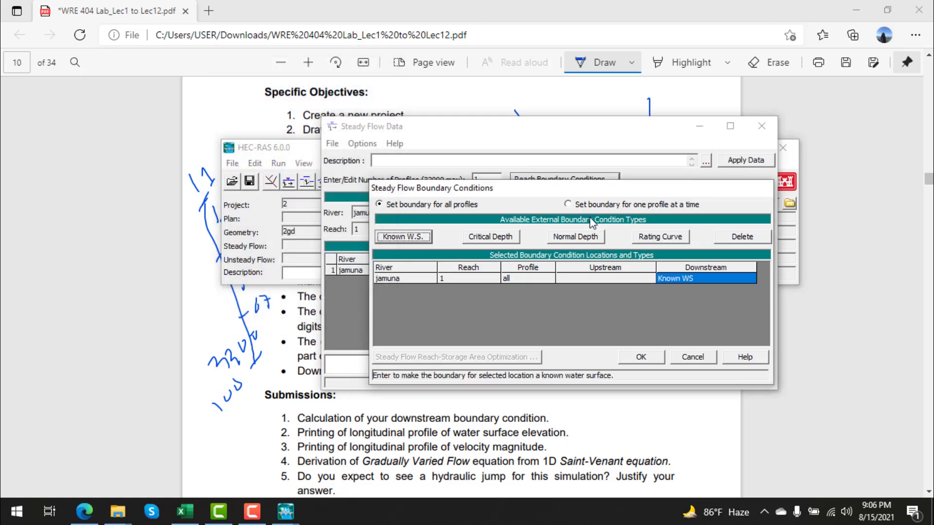
click(648, 357)
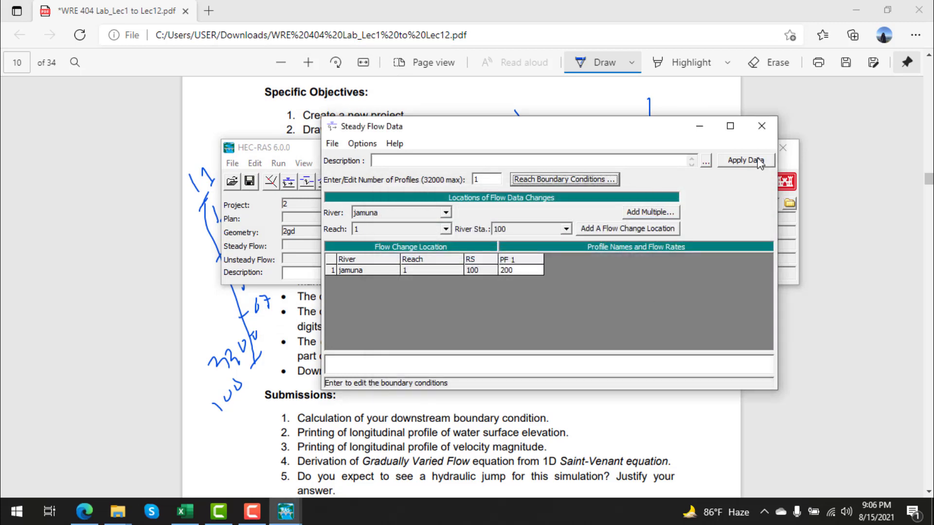
click(738, 168)
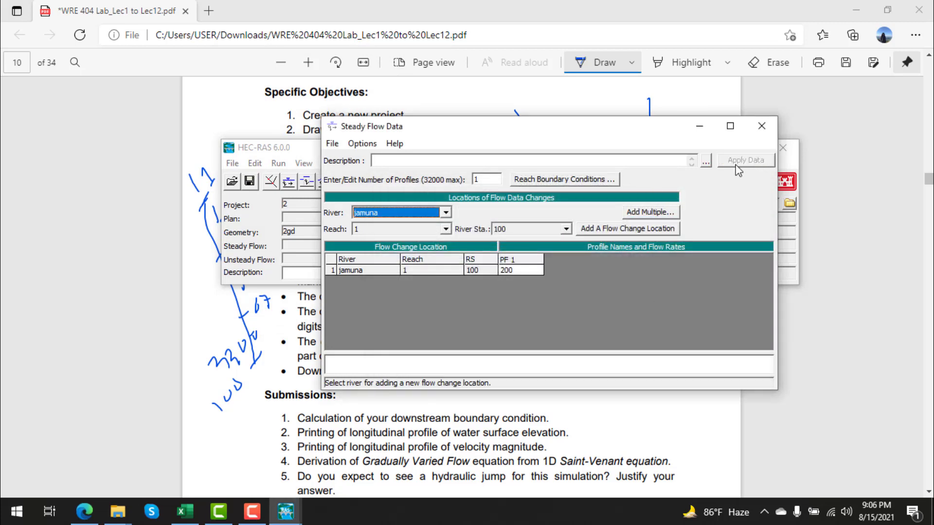
click(700, 127)
click(710, 151)
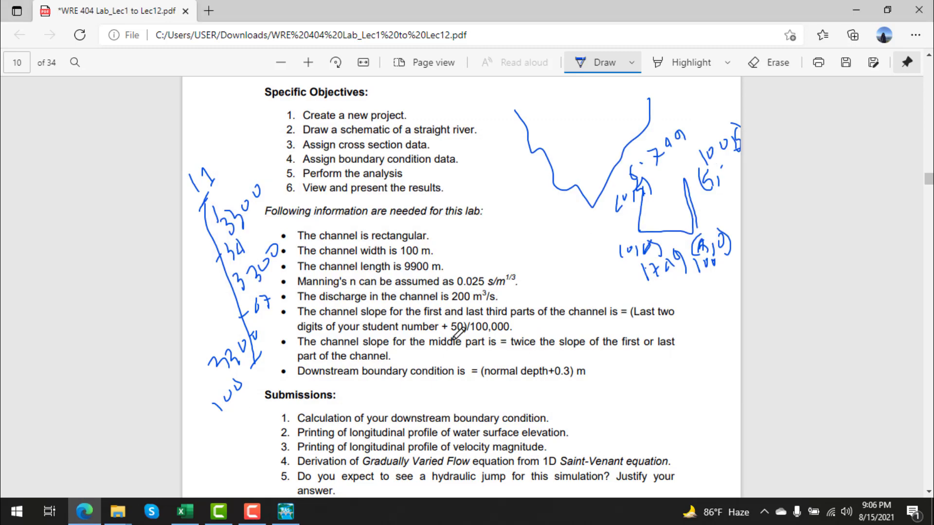
Check the mid-part slope in Excel, set the upstream boundary to normal depth with slope 0.00128 in HEC-RAS and apply it.
click(183, 520)
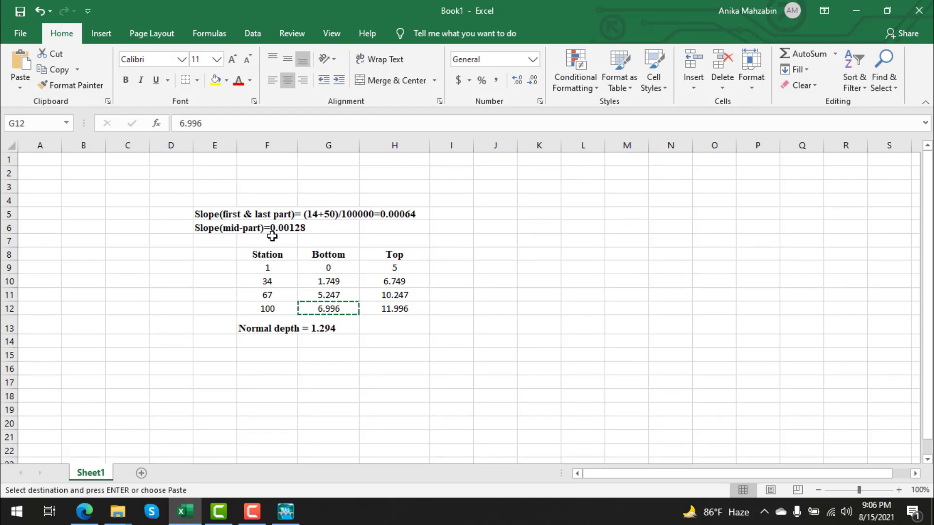
click(293, 518)
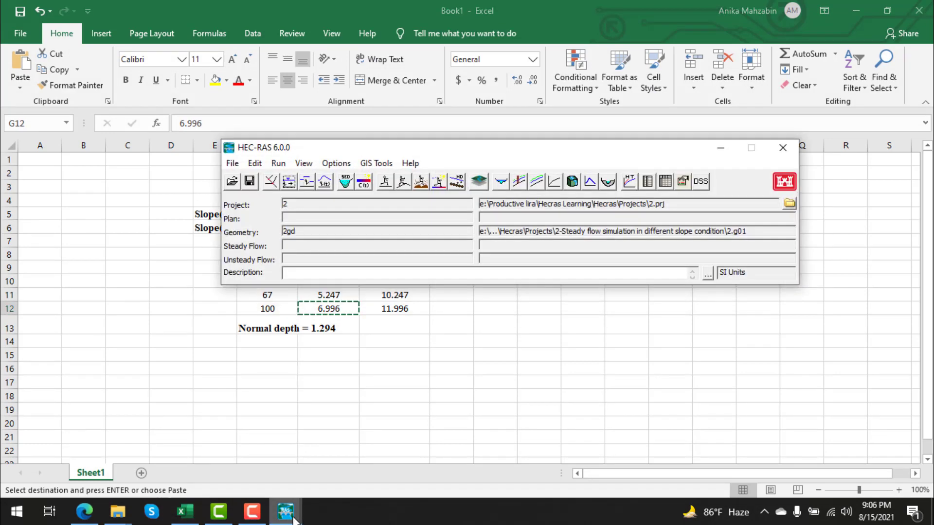
mouse_move(293, 520)
click(420, 453)
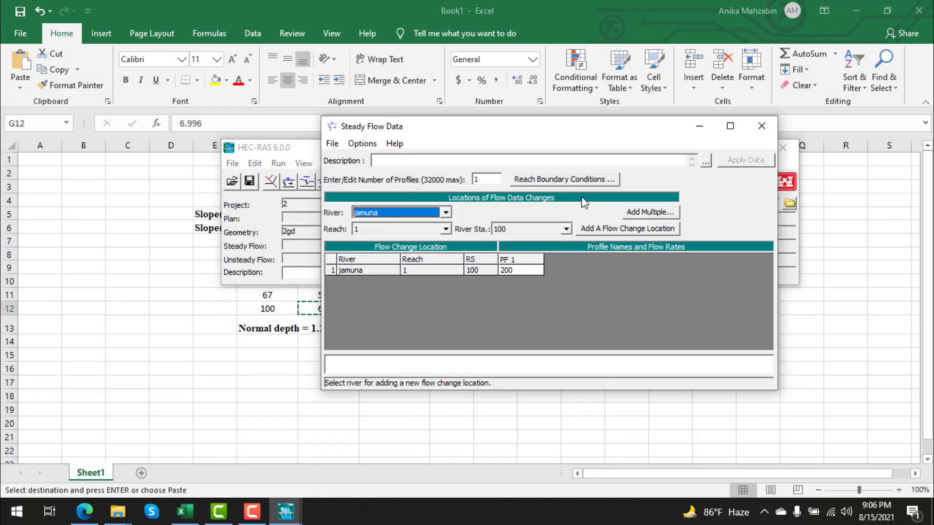
click(570, 179)
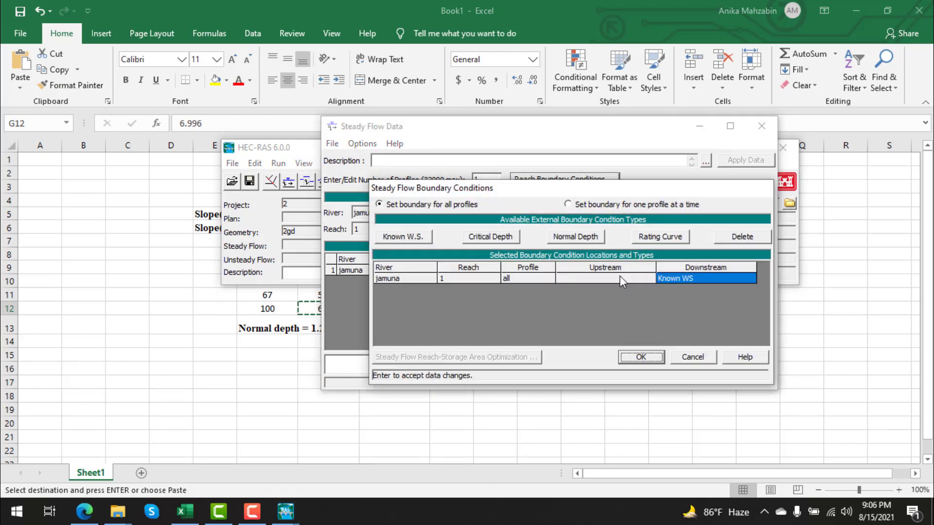
click(619, 275)
click(577, 238)
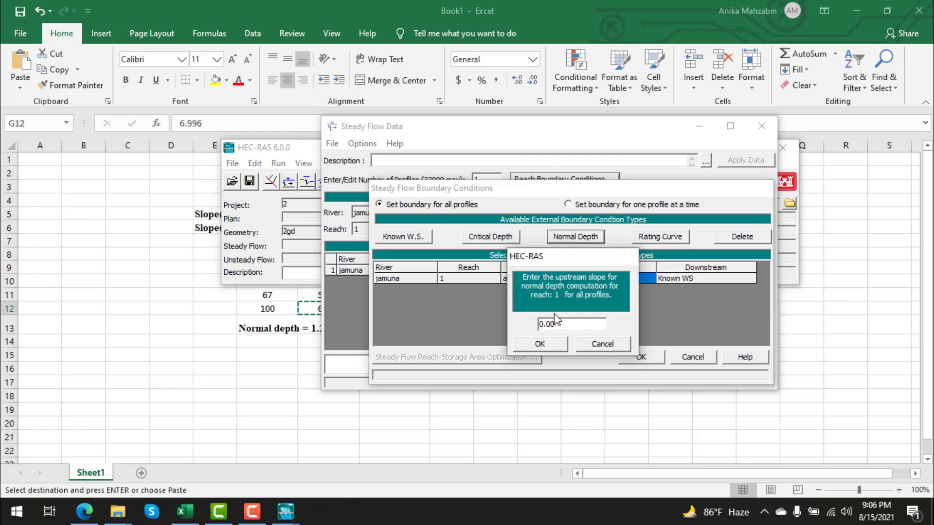
text(8)
click(549, 336)
click(641, 357)
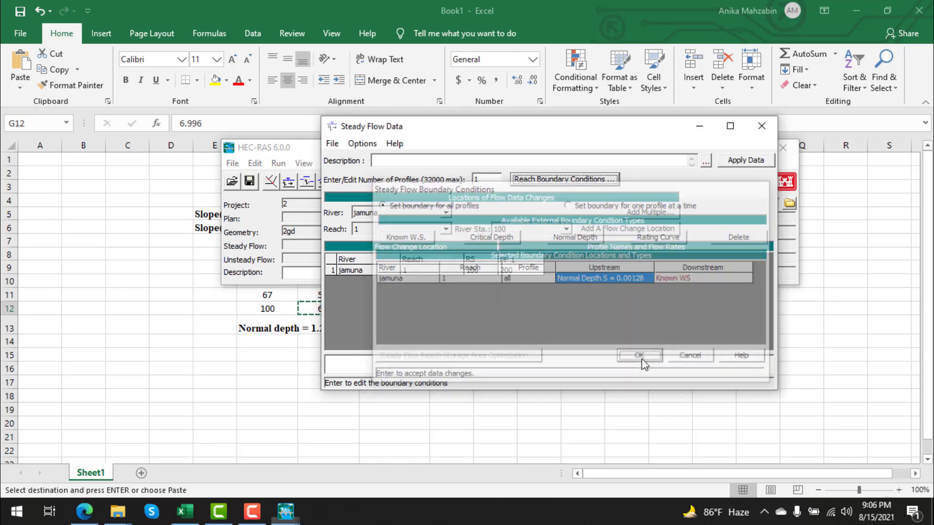
click(751, 164)
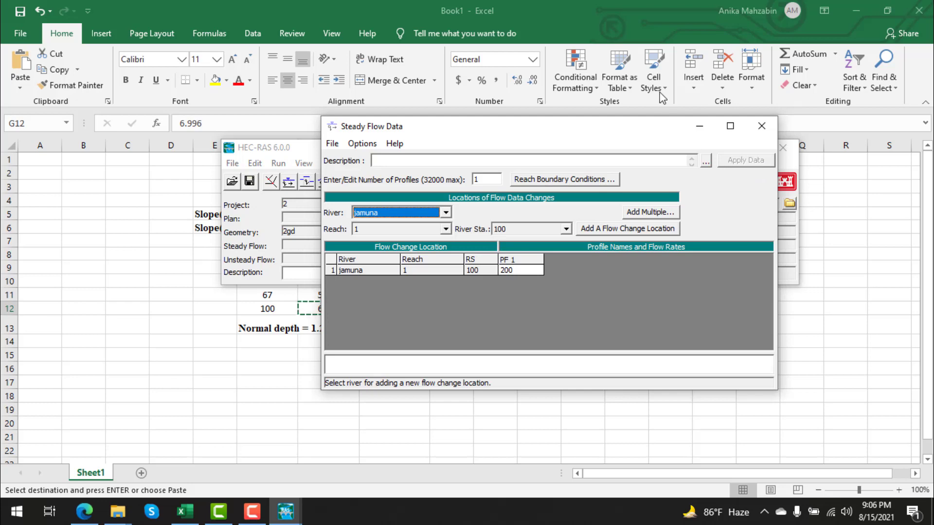
Save the flow data as 2-fd in the folder "2-Steady flow simulation in different slope condition".
click(332, 144)
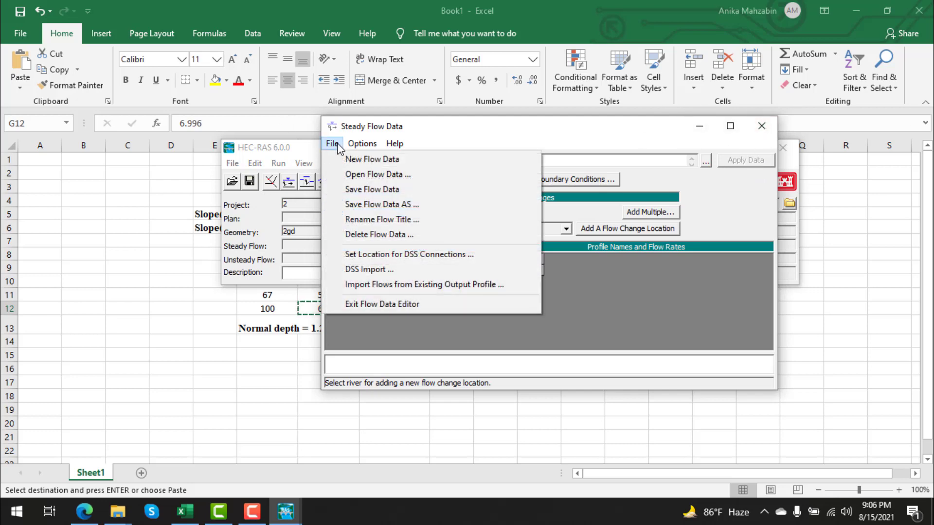
click(370, 204)
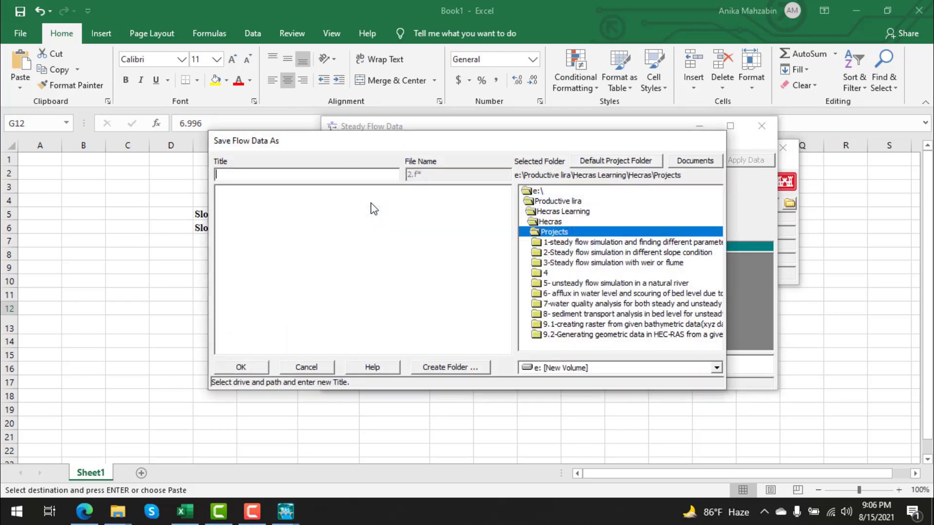
double_click(597, 251)
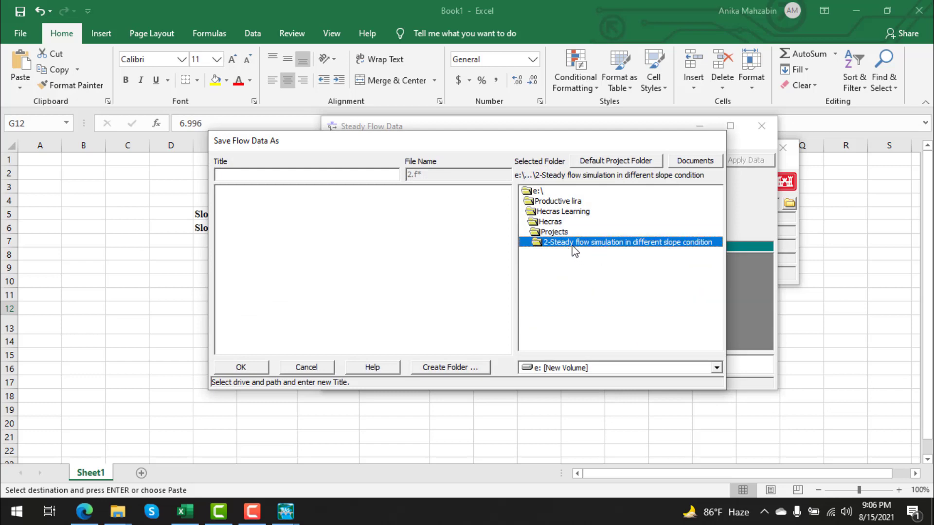
click(263, 170)
click(232, 365)
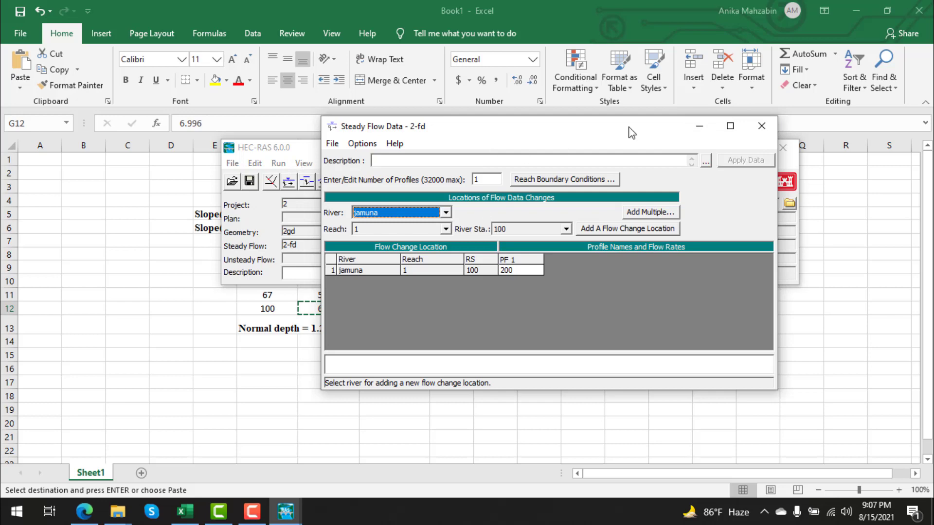
Run the steady flow analysis with geometry 2gd and flow file 2-fd, using short ID 02 and the subcritical regime.
click(761, 127)
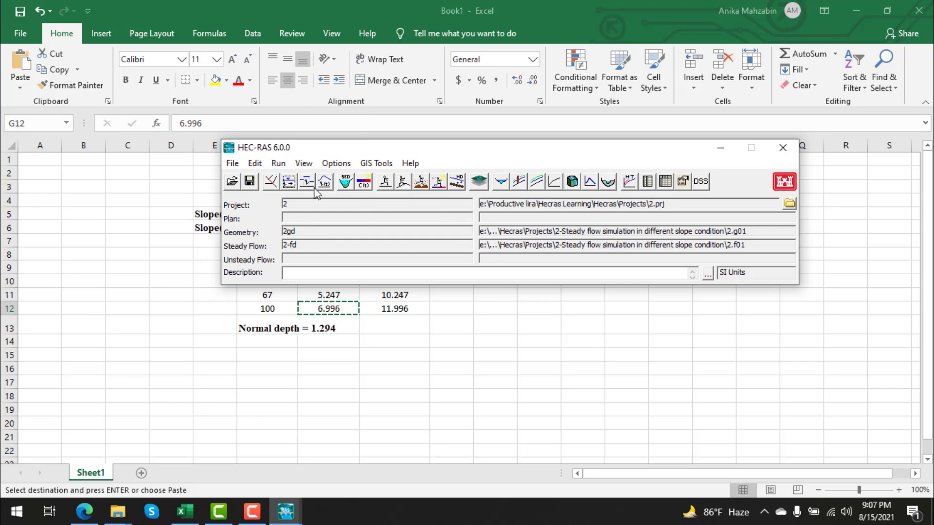
click(385, 182)
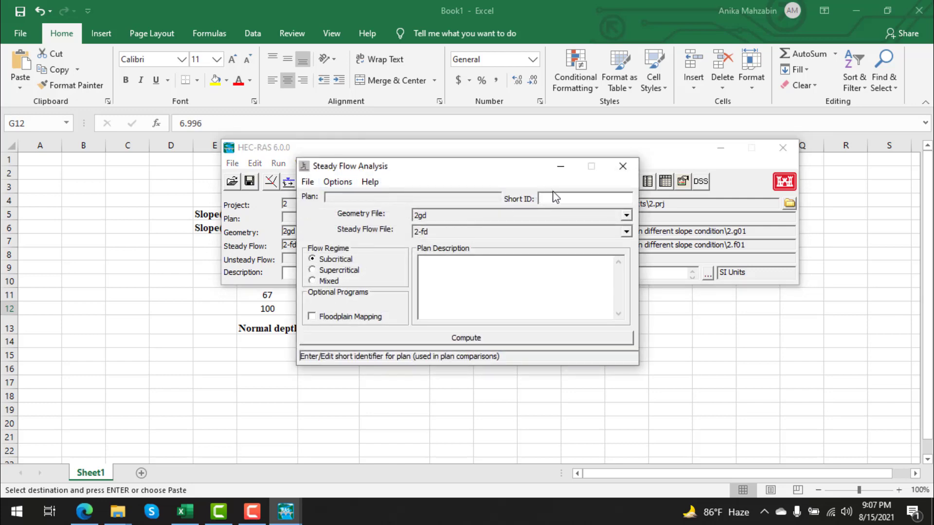
text(02)
click(475, 339)
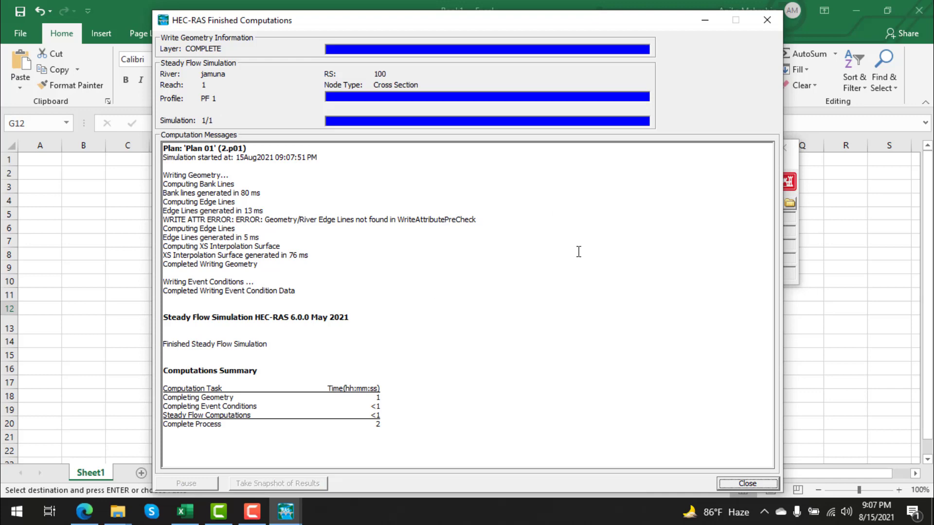
click(747, 483)
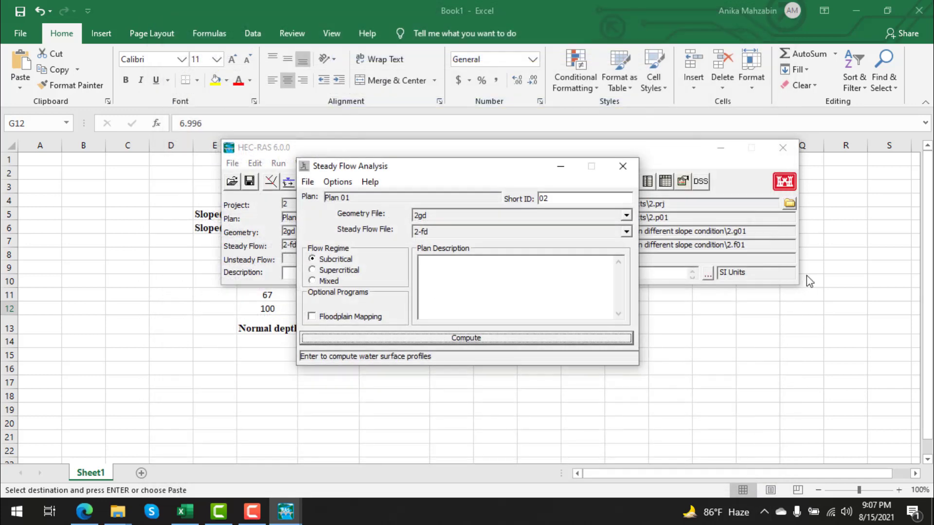
click(624, 168)
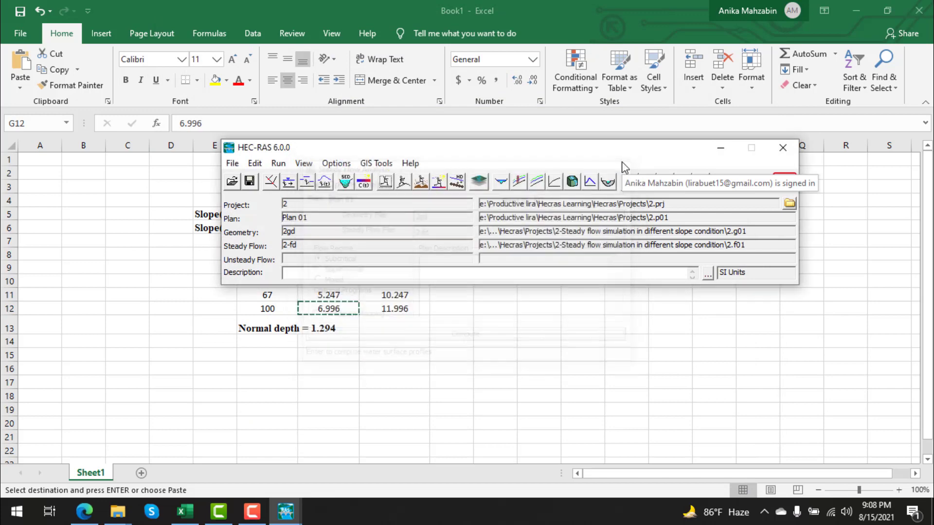
View the computed cross section plots at river stations 100 and 96.000*.
click(508, 182)
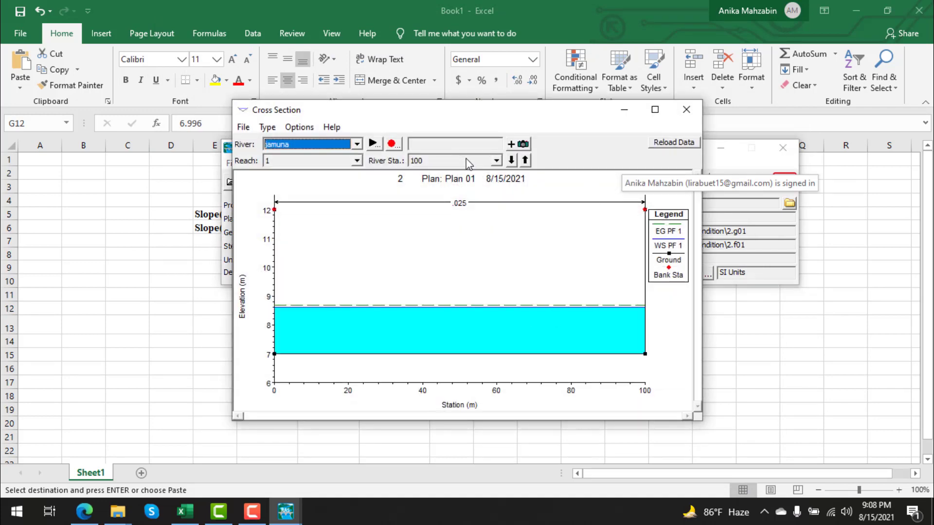
click(511, 161)
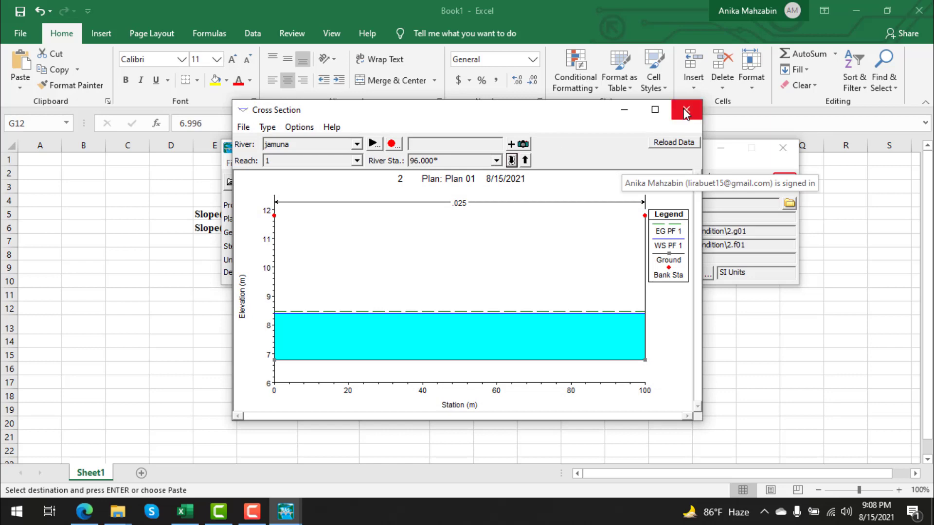
click(685, 111)
Examine the water surface profile plot along the whole jamuna reach in a maximized view.
click(535, 182)
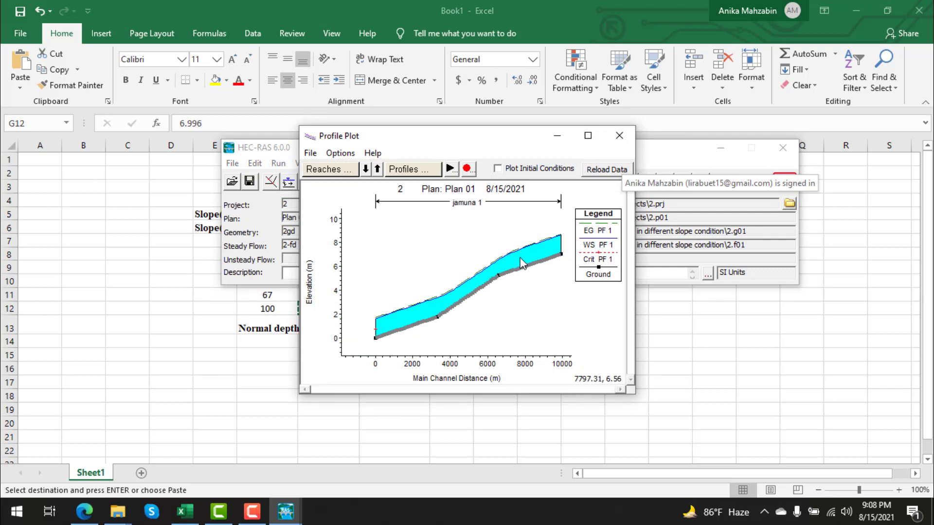
click(587, 136)
scroll(421, 290, up, 1)
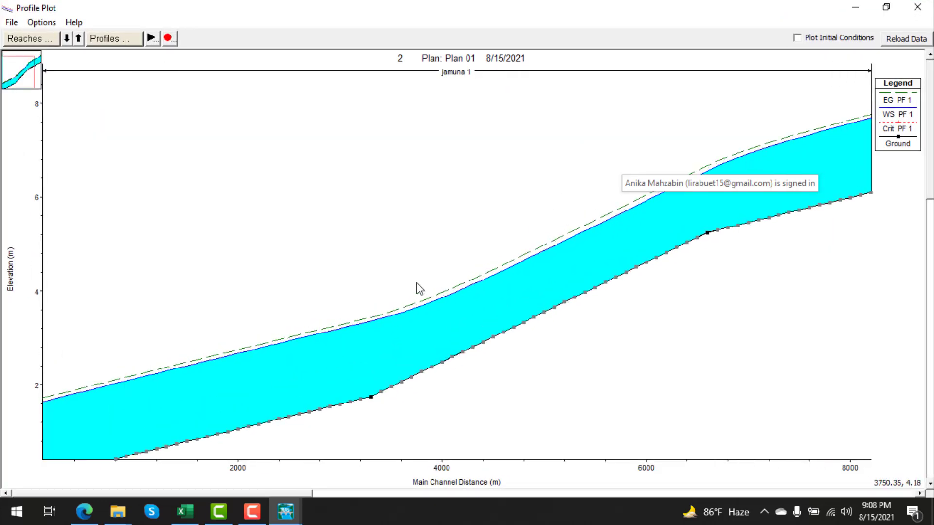
scroll(417, 287, down, 3)
scroll(366, 263, up, 2)
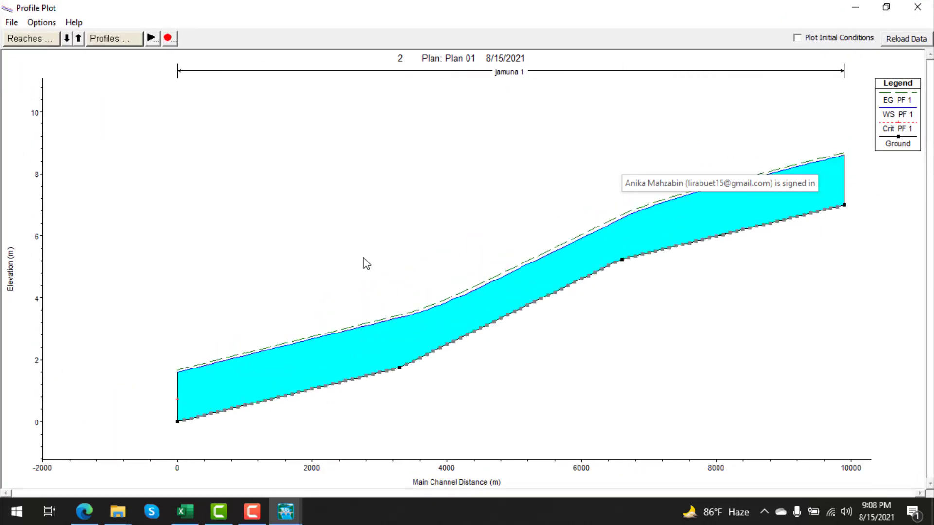
scroll(366, 263, down, 1)
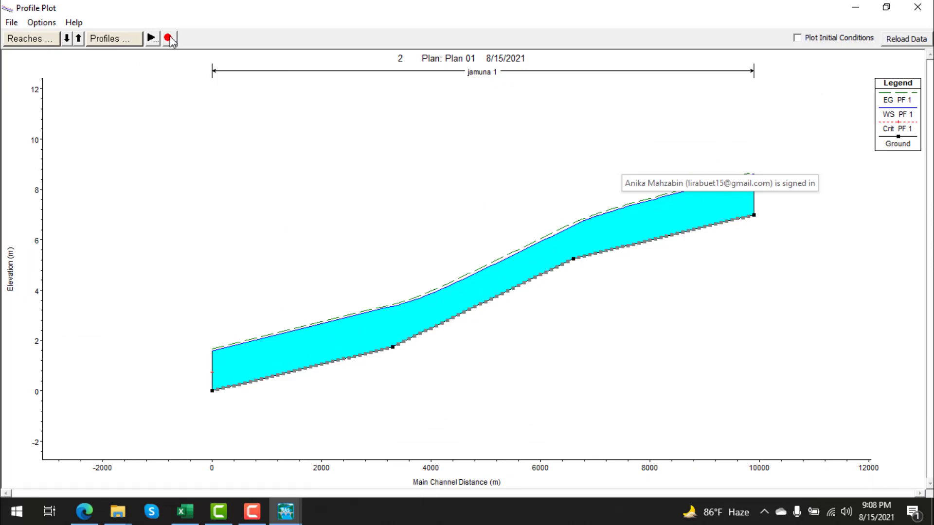
click(83, 43)
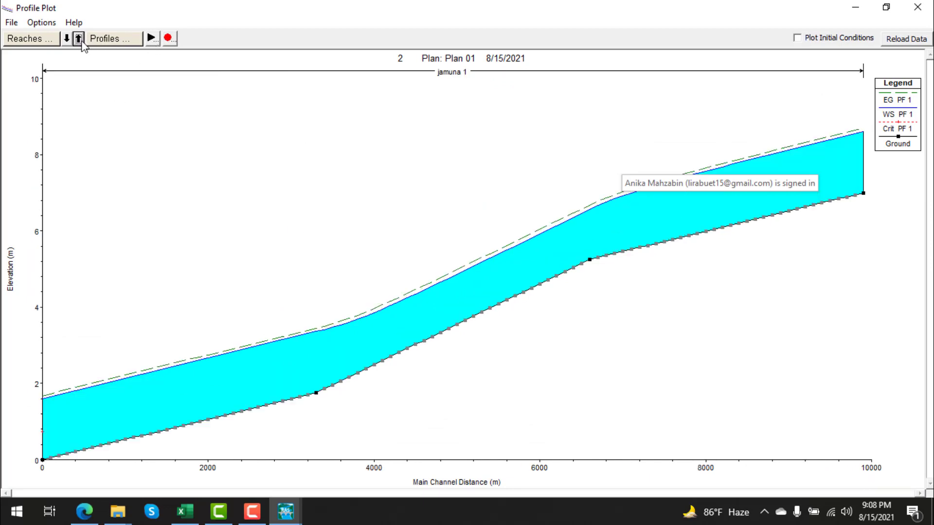
click(919, 9)
Examine the general profile plot of channel velocity along the jamuna reach.
click(539, 182)
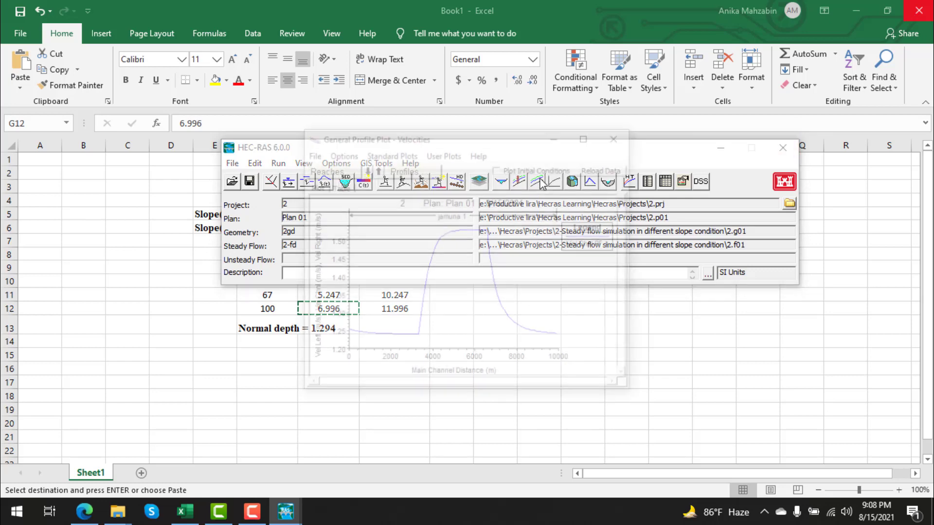
scroll(533, 277, up, 1)
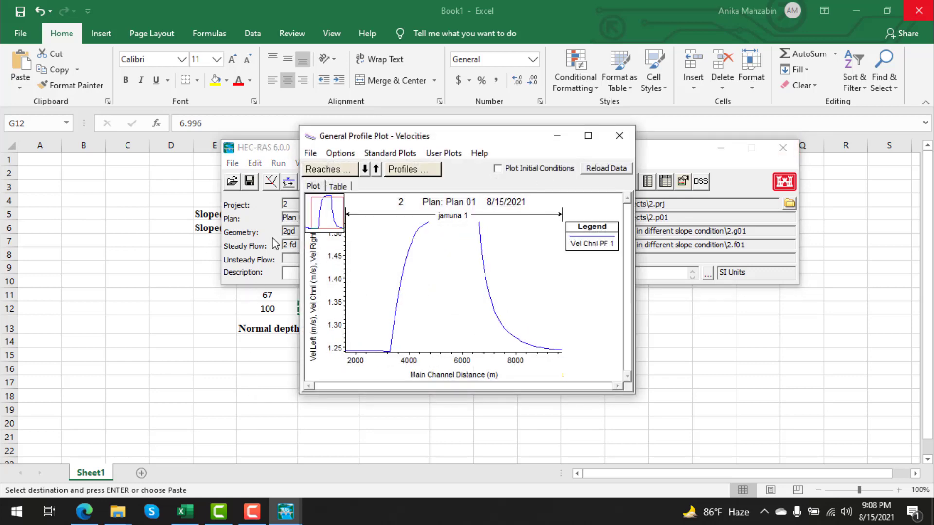
scroll(463, 319, down, 1)
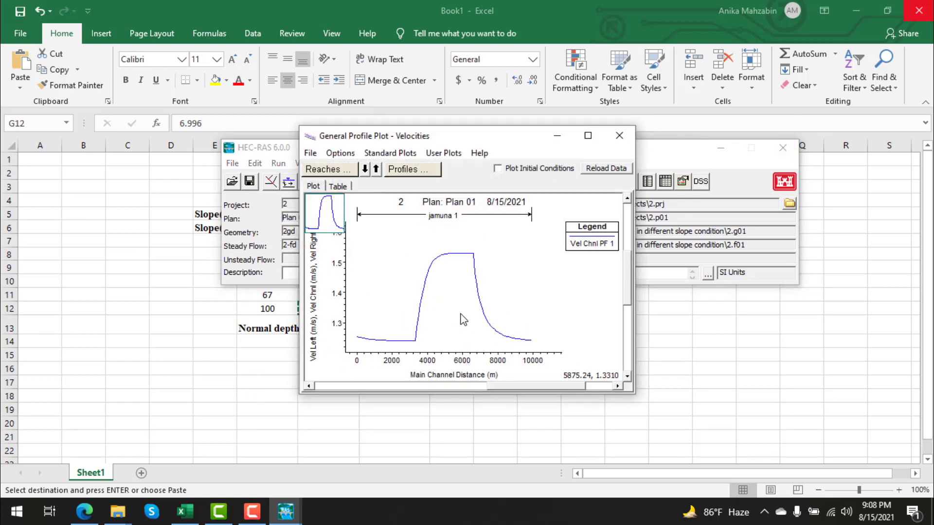
scroll(438, 246, down, 1)
click(625, 136)
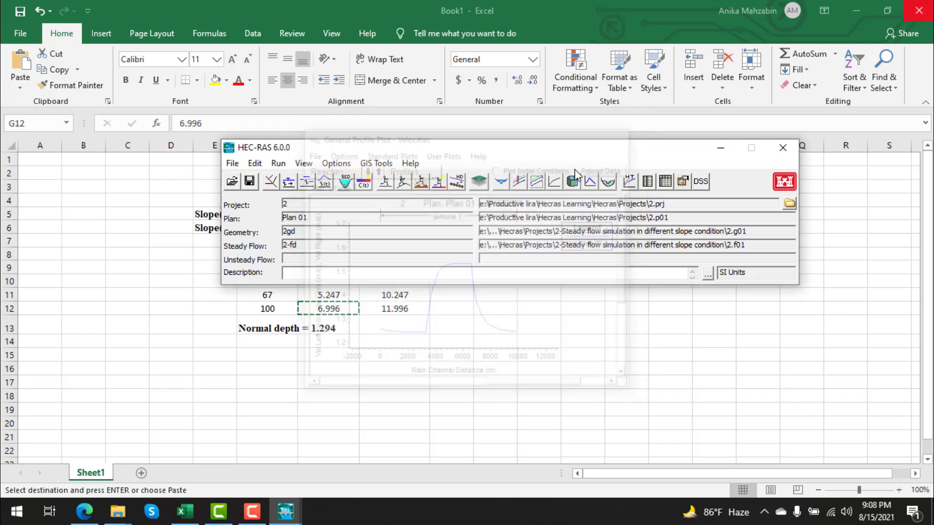
View the rating curve at river station 96.000* and try to open the 3D perspective plot.
click(554, 182)
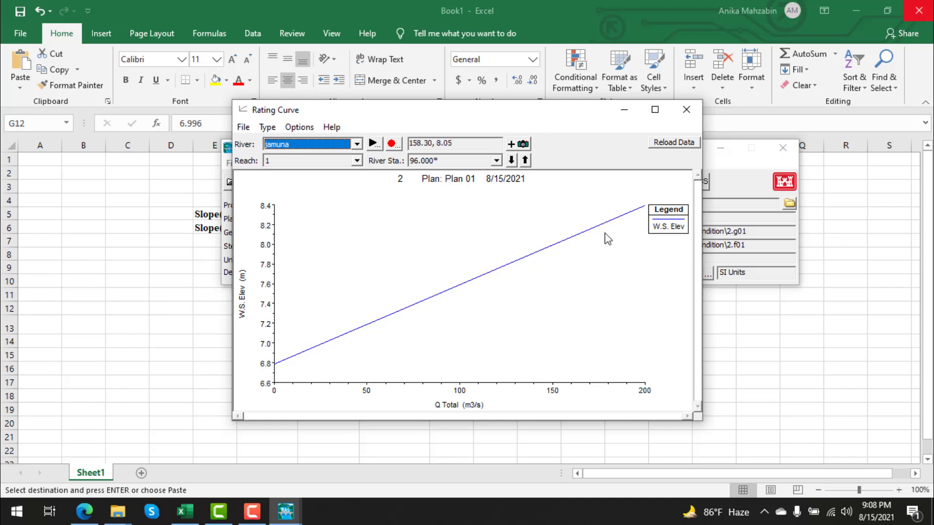
click(686, 109)
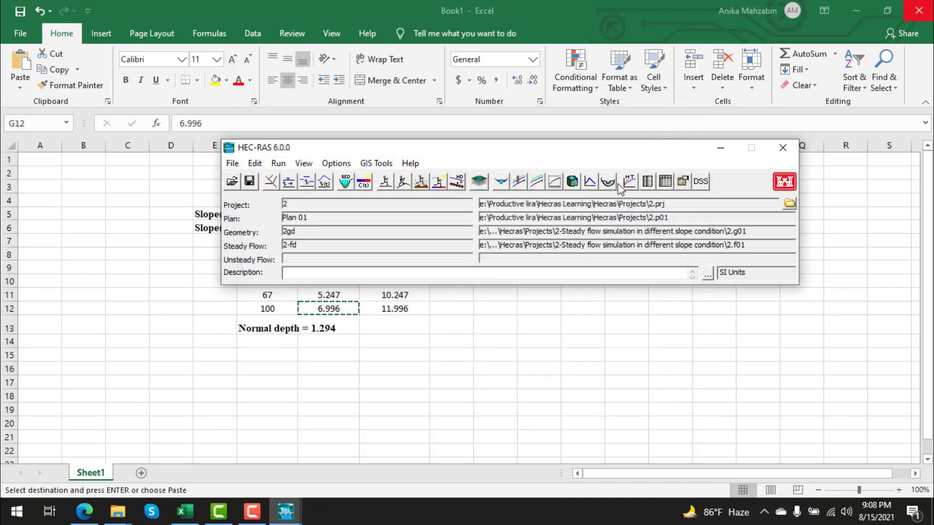
click(572, 181)
click(562, 297)
Check the detailed cross section output at station 96.000* and the profile output table down to river station 1.
click(647, 181)
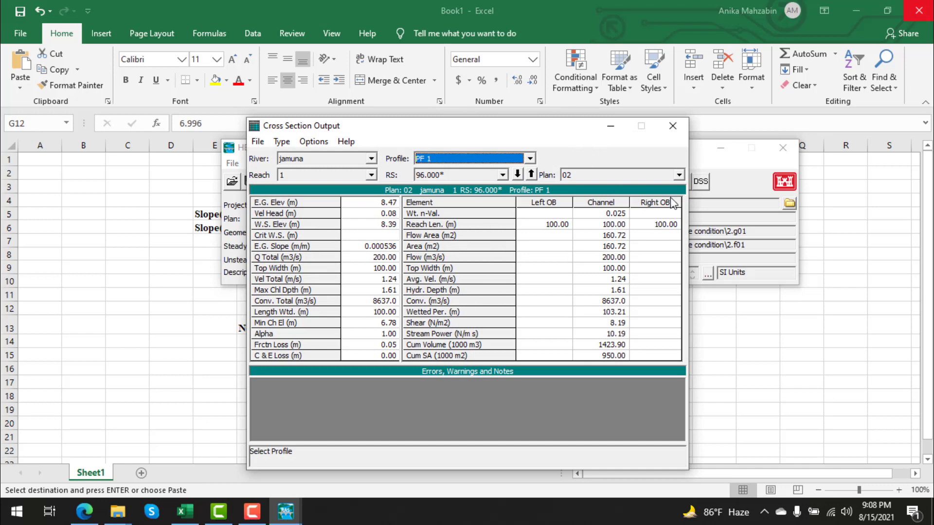
click(672, 126)
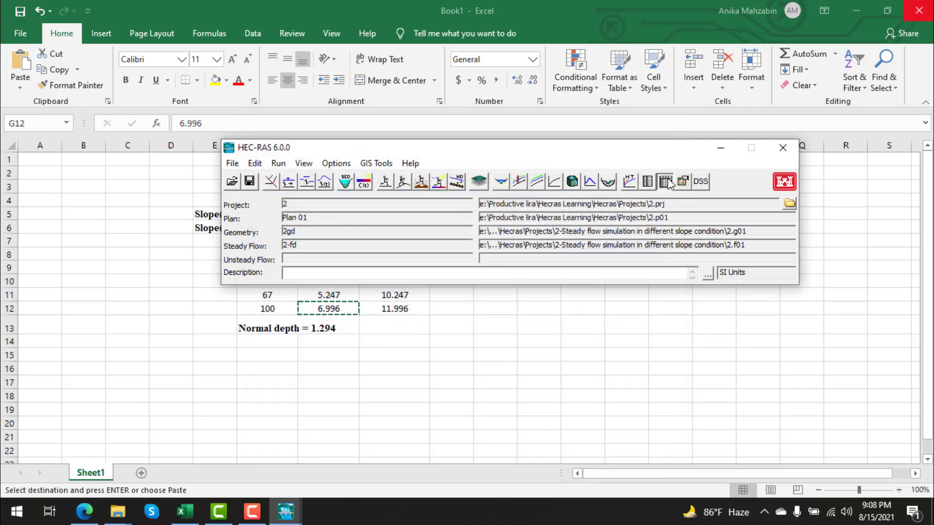
click(670, 183)
scroll(168, 129, down, 20)
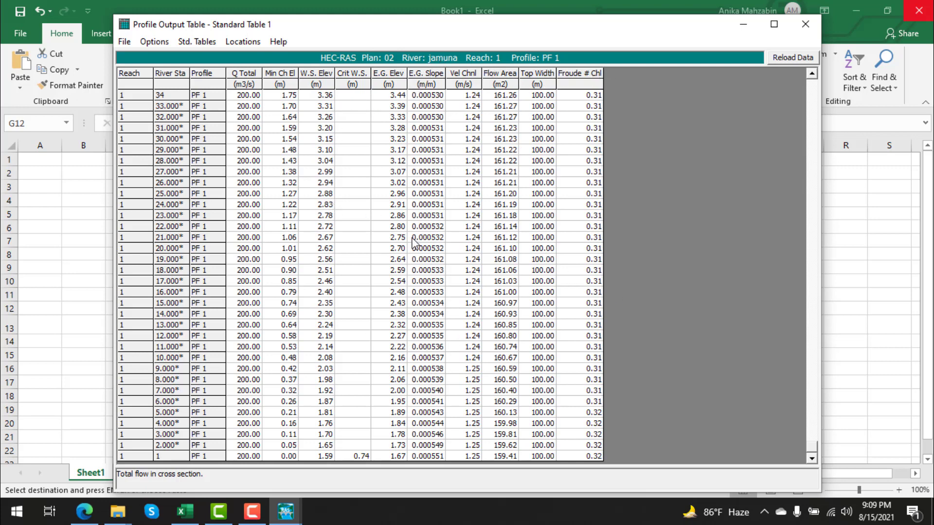
click(805, 19)
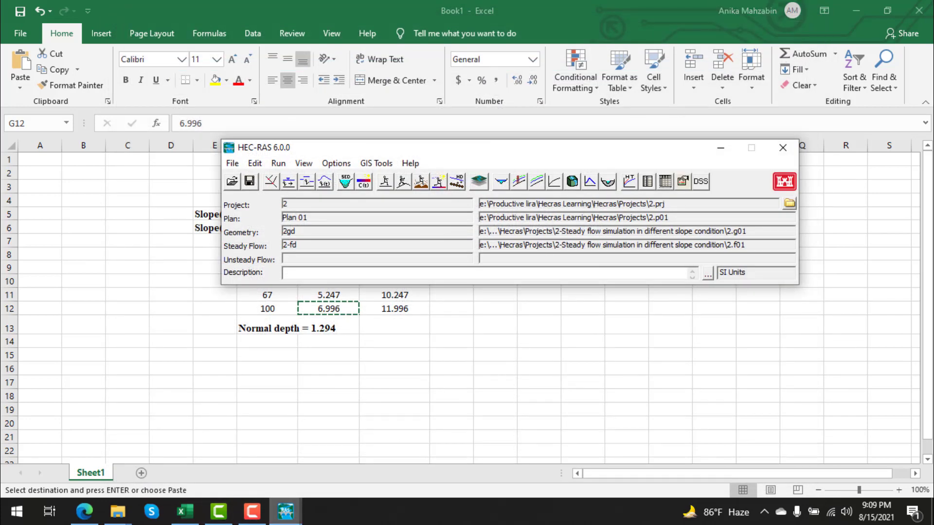
mouse_move(285, 511)
mouse_move(258, 460)
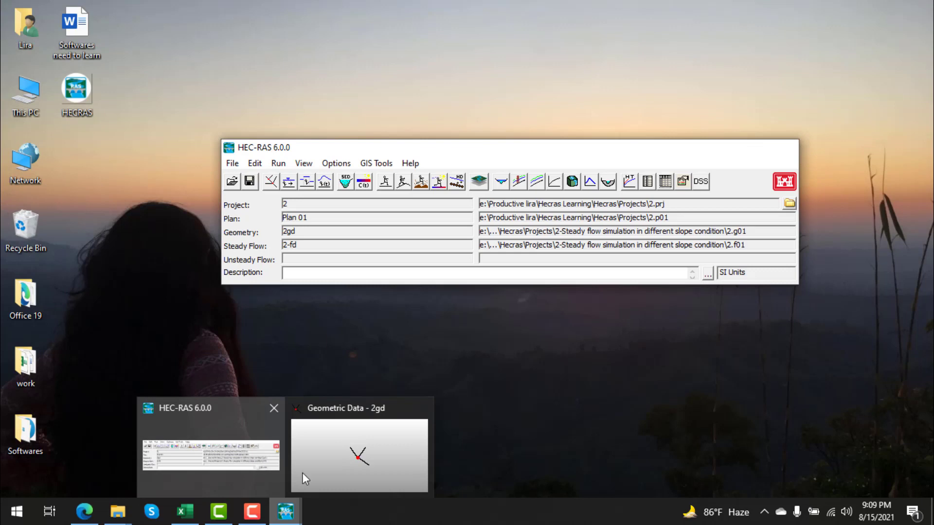
mouse_move(322, 470)
click(255, 458)
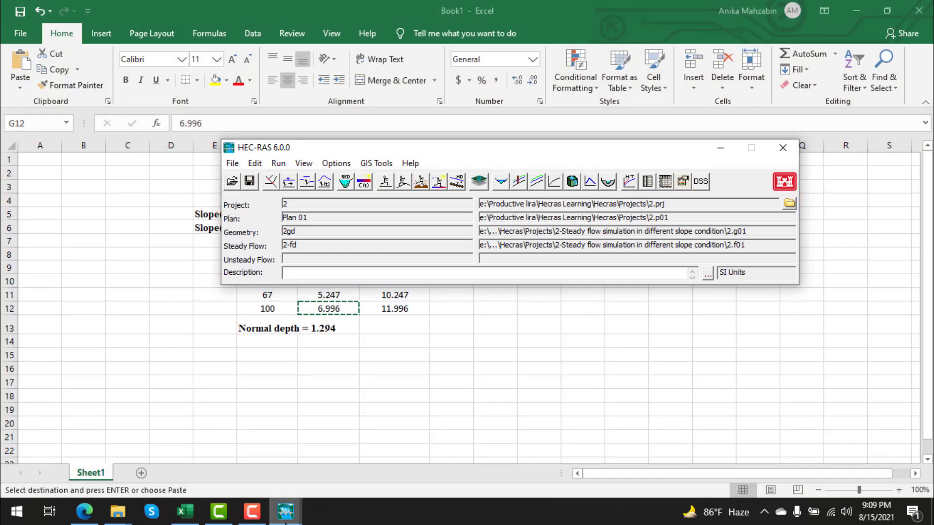
click(252, 512)
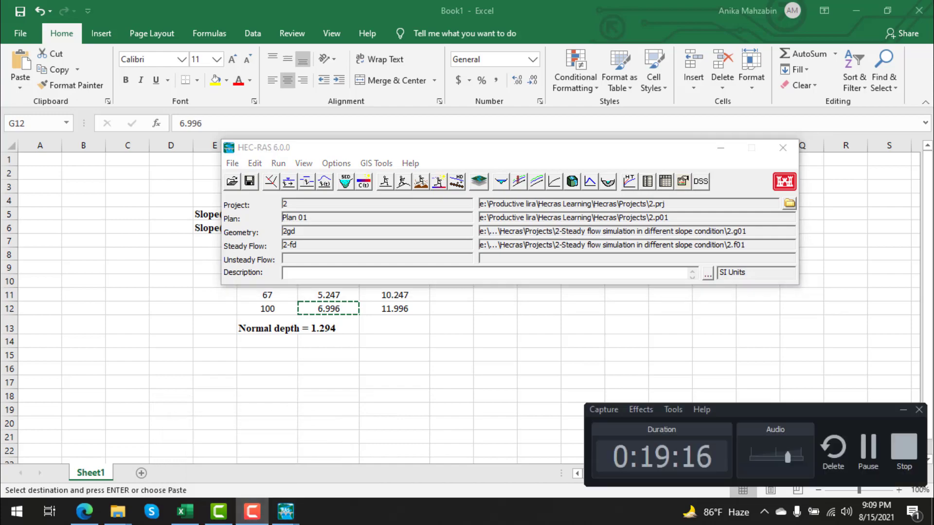